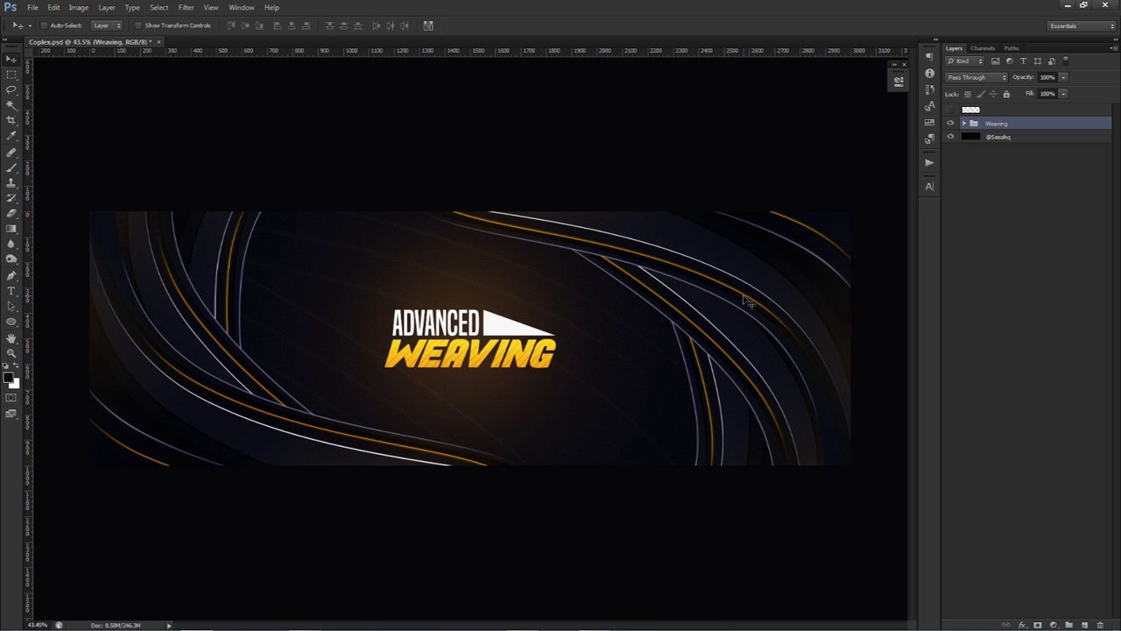
# Show the guides and draw a curved Pen path from above the banner's upper-left corner, along the lower-left band, to below the canvas.
pyautogui.press('p')
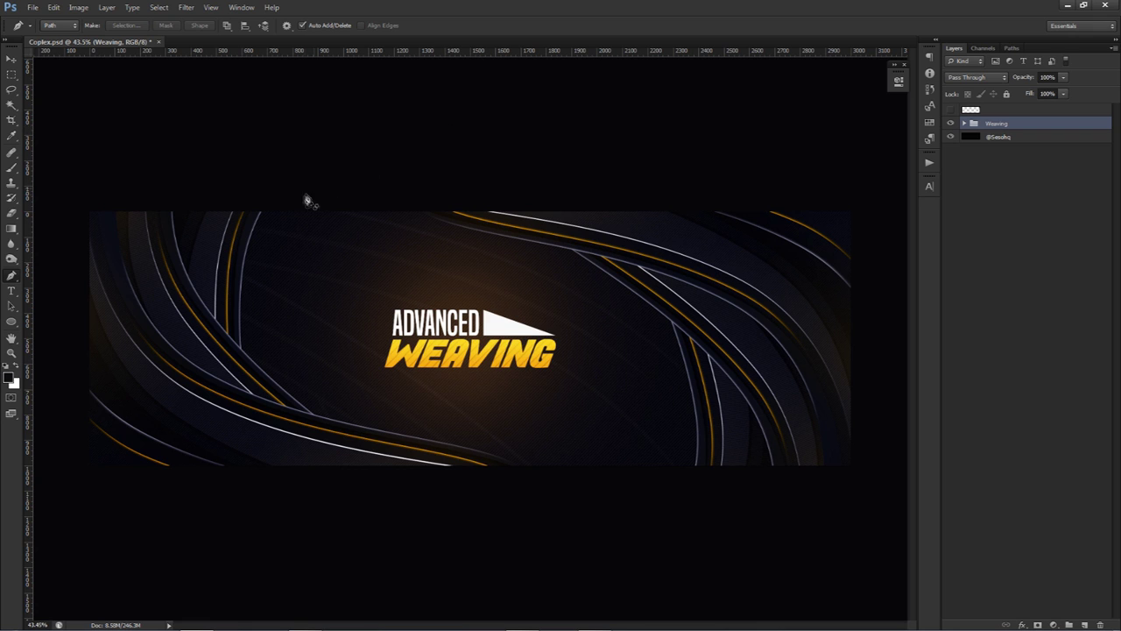
pyautogui.click(115, 197)
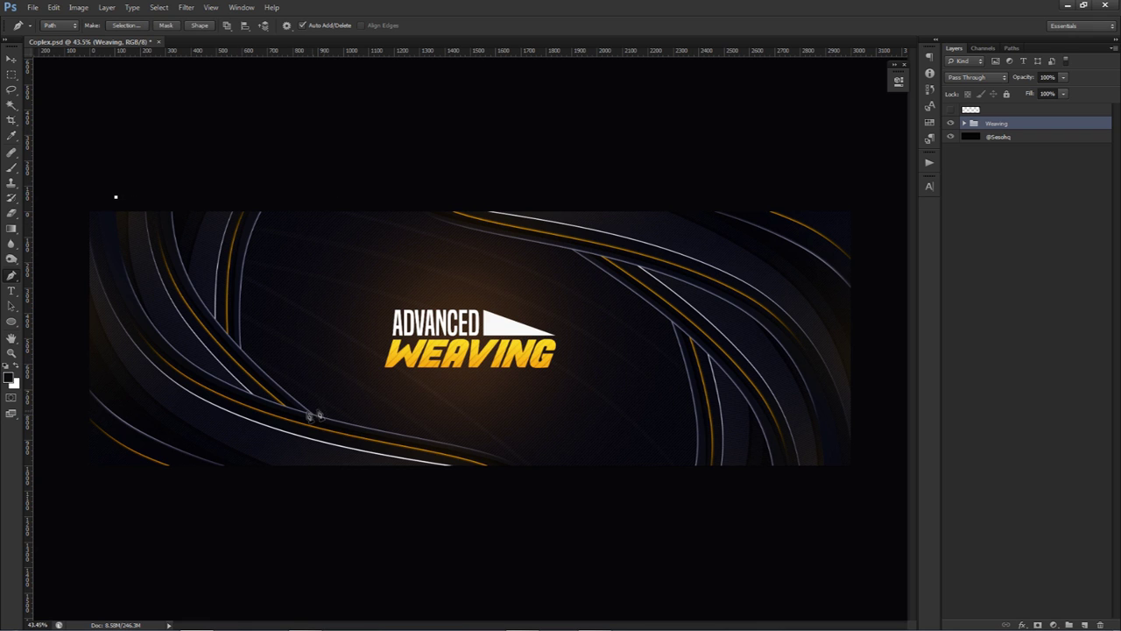
pyautogui.hotkey('ctrl', ';')
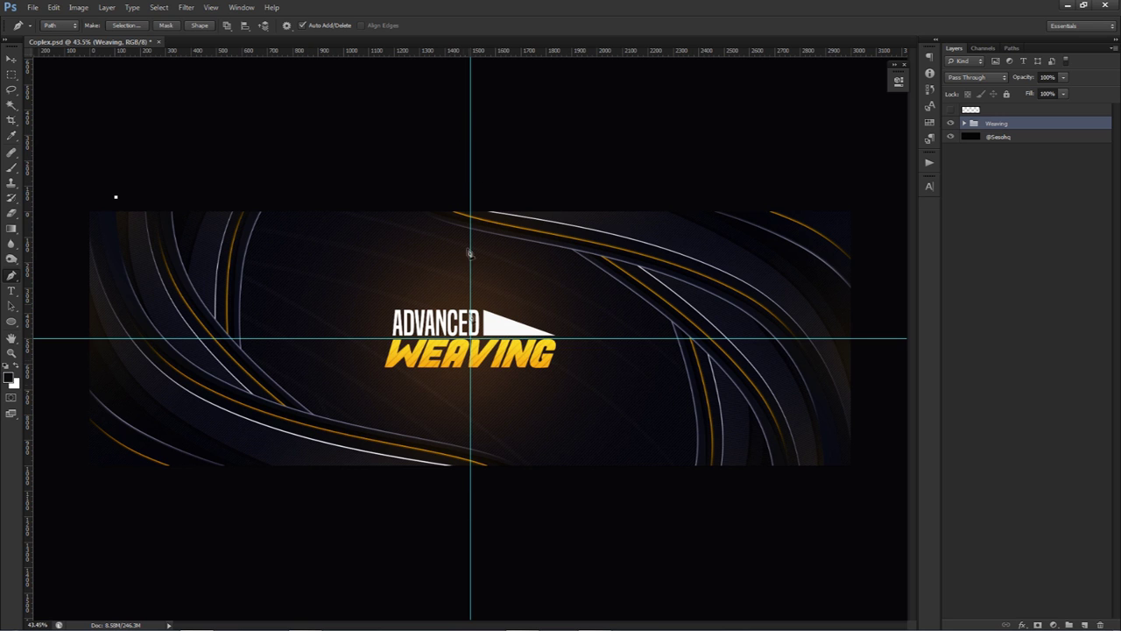
pyautogui.moveTo(322, 417); pyautogui.dragTo(550, 461)
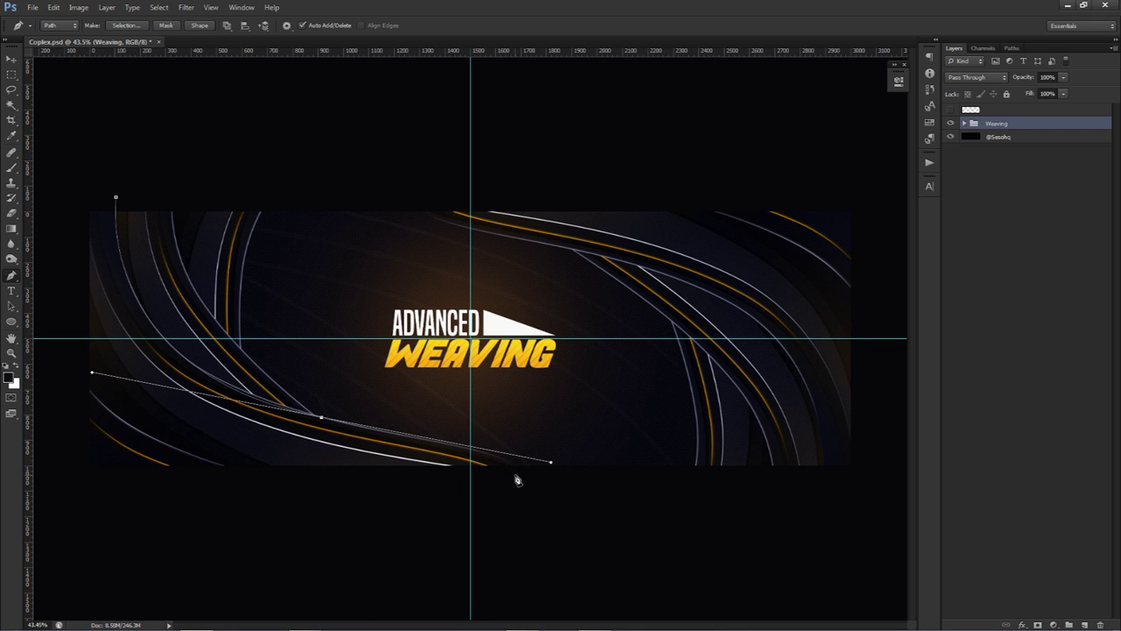
pyautogui.click(532, 493)
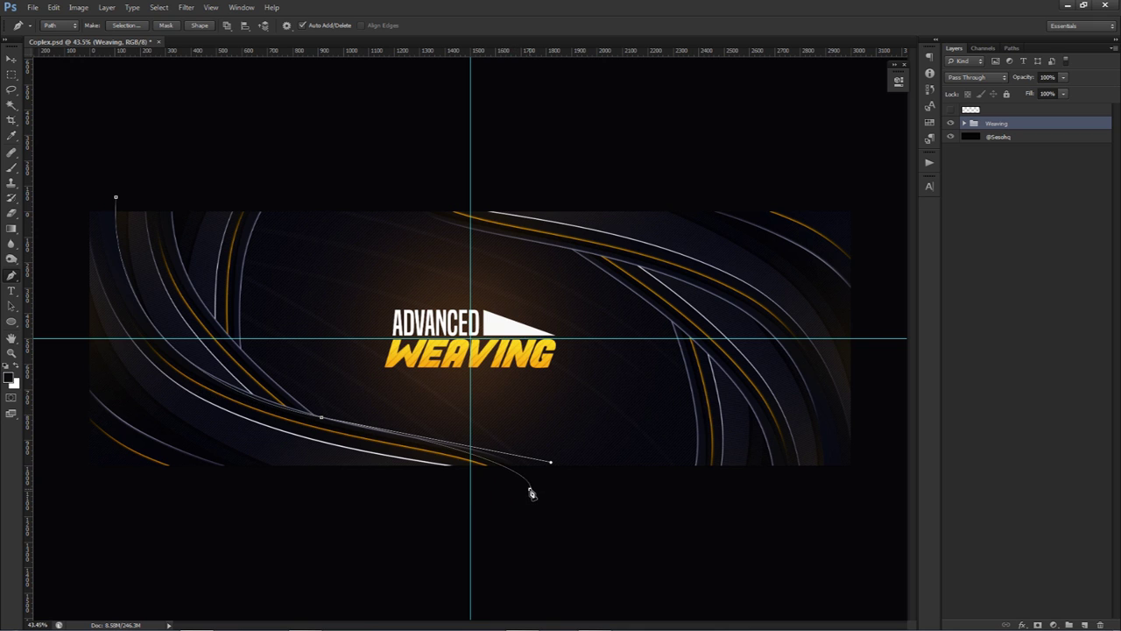
pyautogui.moveTo(529, 490); pyautogui.dragTo(550, 509)
# Hide the Weaving group and close the path outside the canvas around the banner's lower-left corner.
pyautogui.click(951, 124)
pyautogui.click(434, 569)
pyautogui.click(143, 535)
pyautogui.moveTo(56, 499); pyautogui.dragTo(62, 393)
pyautogui.click(63, 190)
pyautogui.click(116, 198)
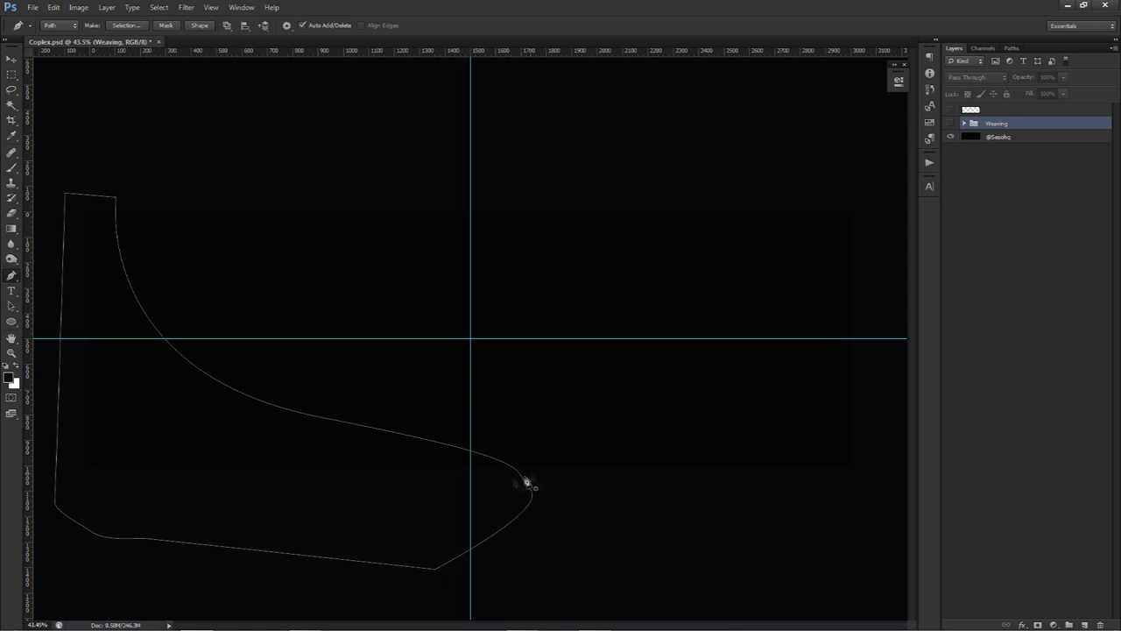
# Reshape the path's curve by adjusting the middle anchor and its handle and lowering the end anchor below the canvas.
pyautogui.click(334, 420)
pyautogui.moveTo(550, 461); pyautogui.dragTo(529, 451)
pyautogui.keyDown('ctrl'); pyautogui.click(362, 353); pyautogui.keyUp('ctrl')
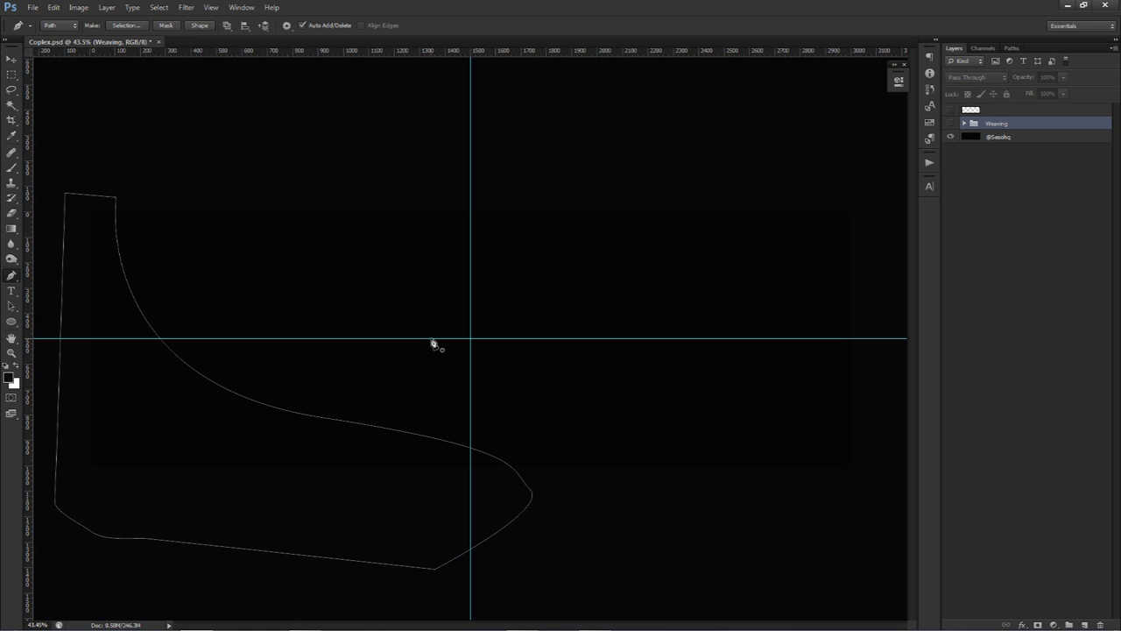
pyautogui.keyDown('ctrl'); pyautogui.click(338, 426); pyautogui.keyUp('ctrl')
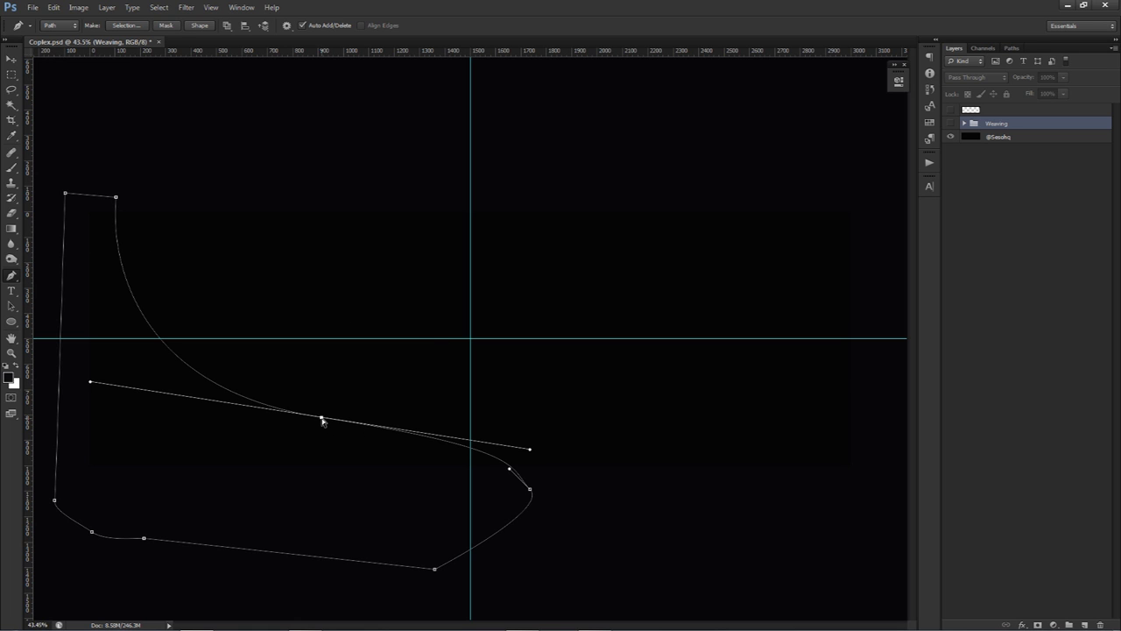
pyautogui.moveTo(346, 423); pyautogui.dragTo(358, 433)
pyautogui.keyDown('ctrl'); pyautogui.click(530, 491); pyautogui.keyUp('ctrl')
pyautogui.moveTo(529, 493); pyautogui.dragTo(522, 517)
pyautogui.keyDown('ctrl'); pyautogui.click(559, 438); pyautogui.keyUp('ctrl')
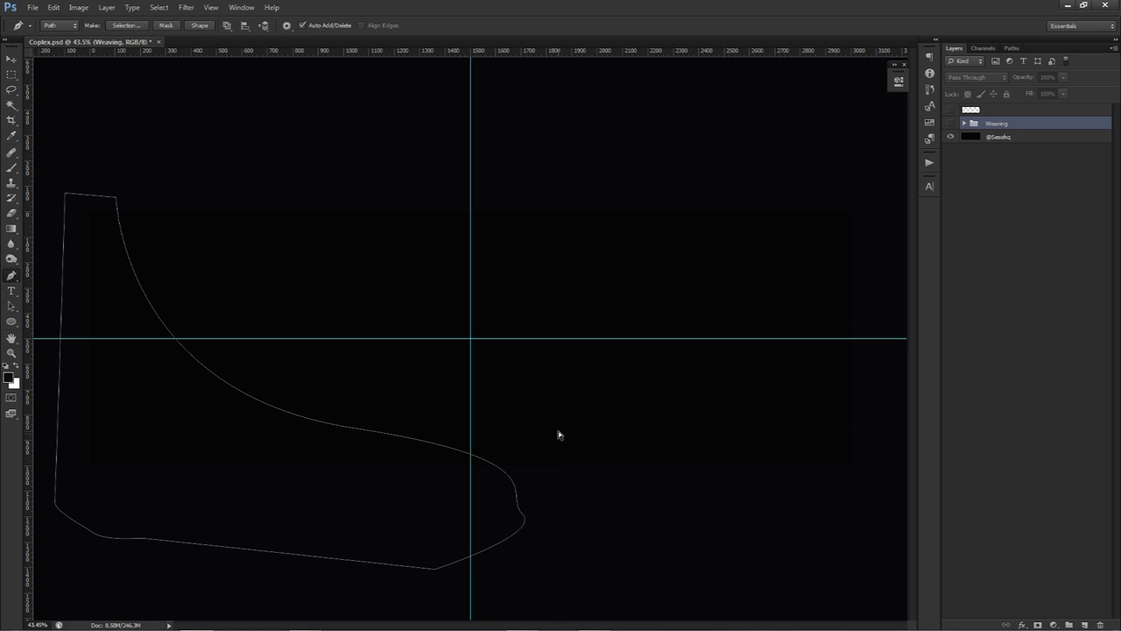
# Create a new layer above the Weaving group and fill the path with colour #0c0d0f at 100% opacity.
pyautogui.rightClick(584, 287)
pyautogui.click(972, 121)
pyautogui.click(1084, 624)
pyautogui.rightClick(613, 257)
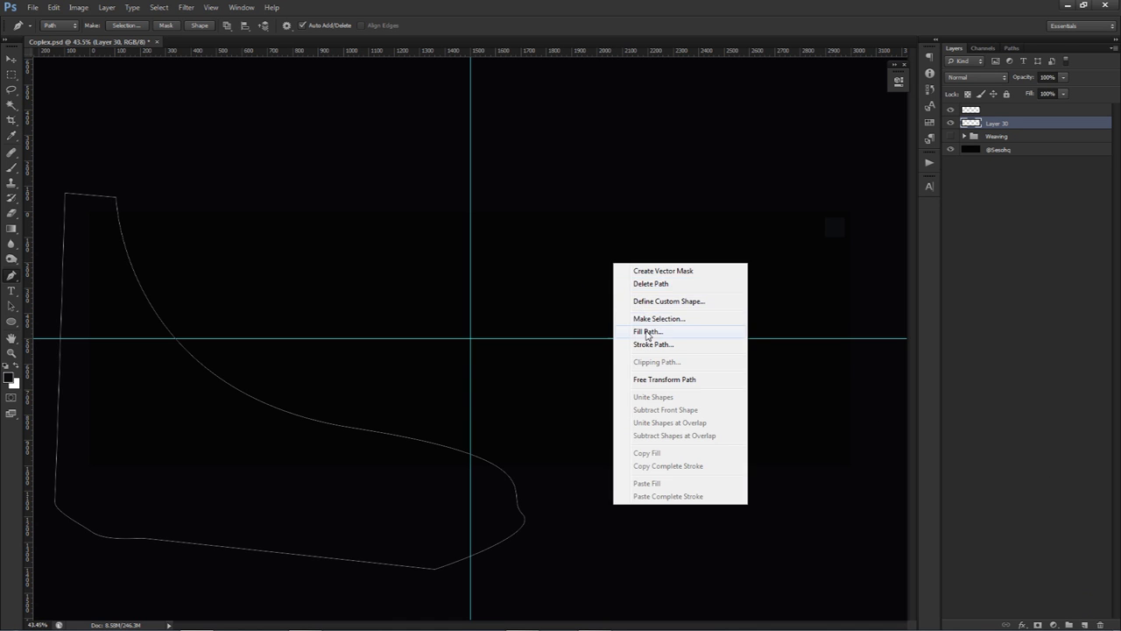
pyautogui.click(648, 330)
pyautogui.click(562, 252)
pyautogui.click(559, 283)
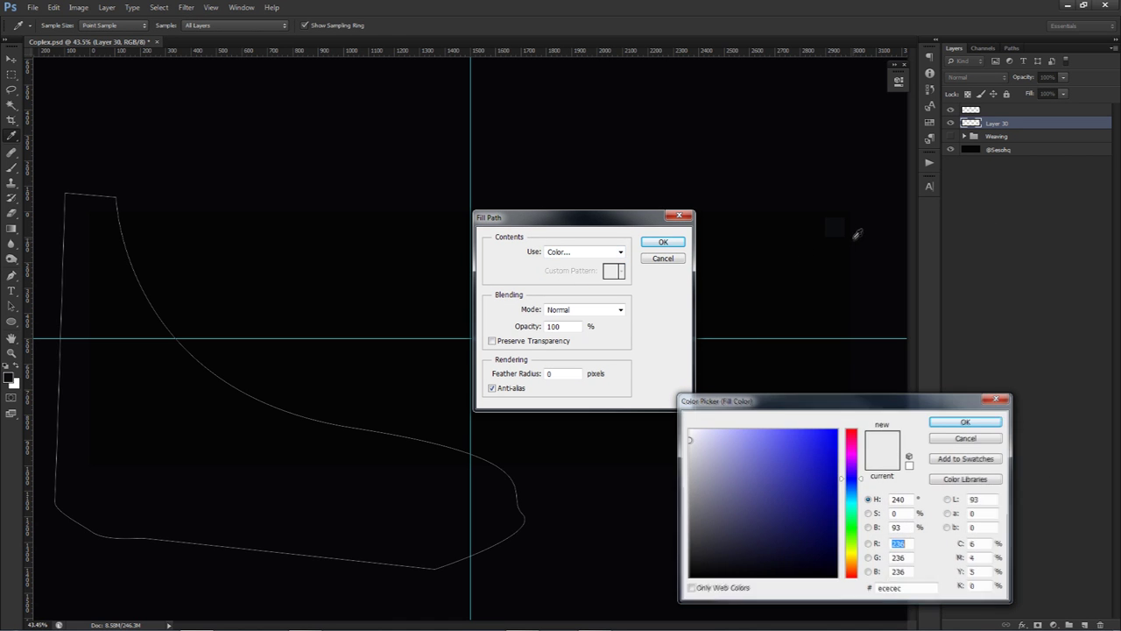
pyautogui.moveTo(854, 401); pyautogui.dragTo(720, 220)
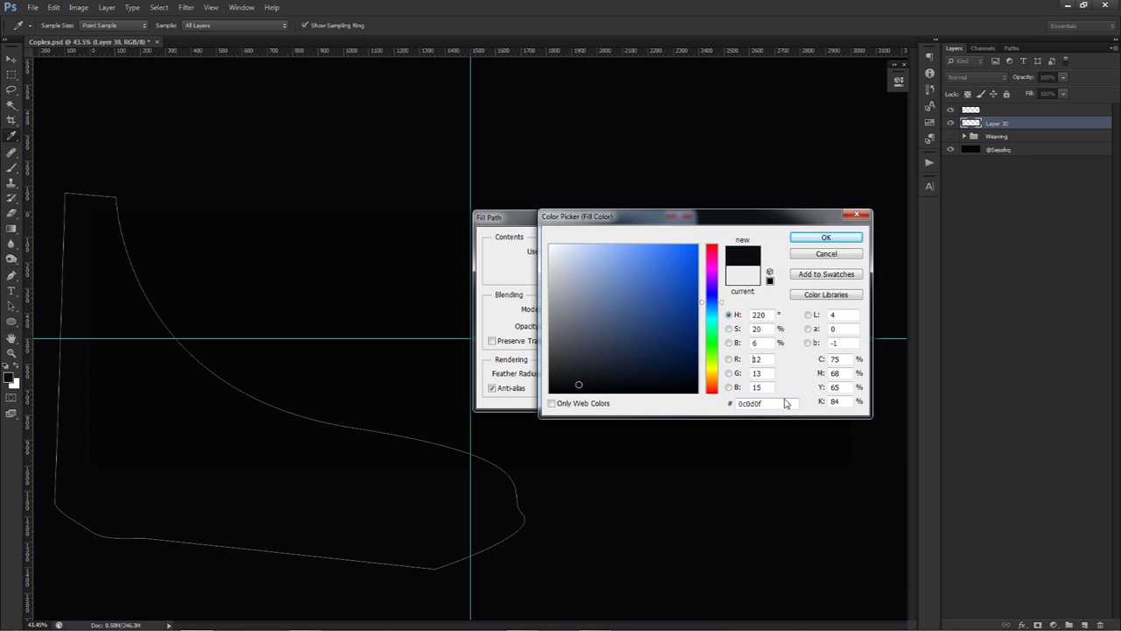
pyautogui.click(822, 240)
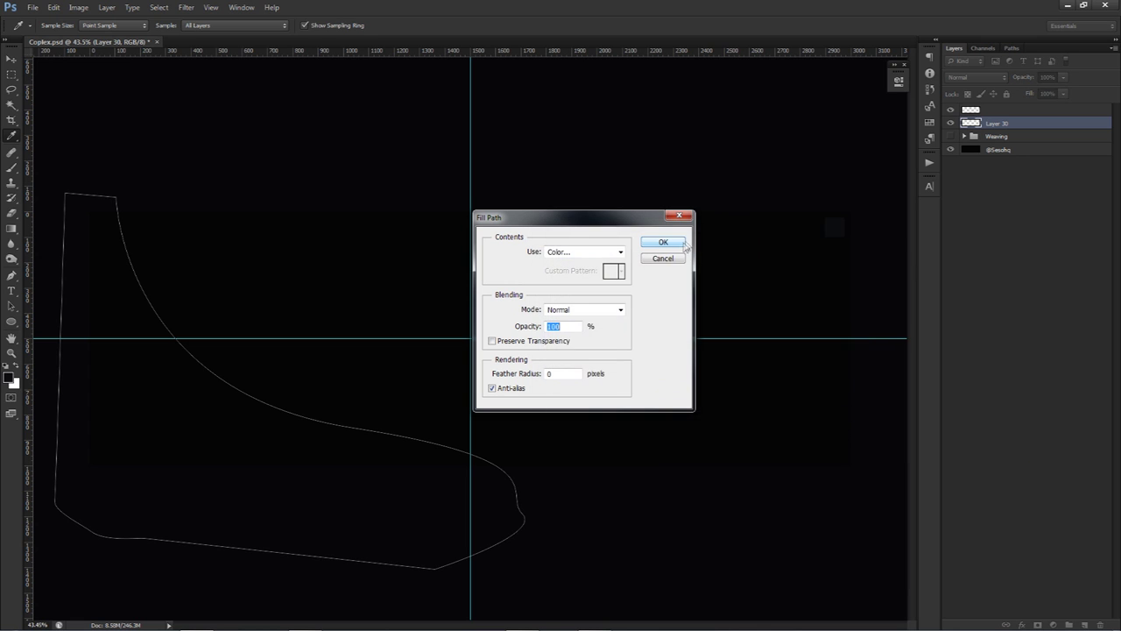
pyautogui.click(662, 244)
# Delete the path, and hide the guides and the topmost layer holding the small colour square.
pyautogui.rightClick(662, 278)
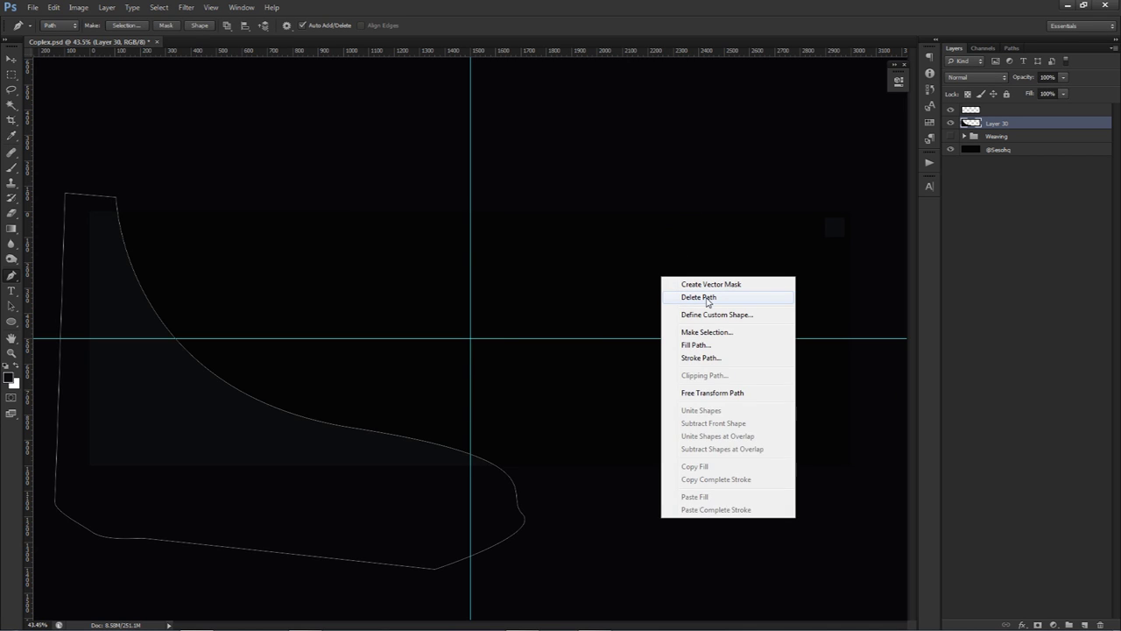
pyautogui.click(708, 297)
pyautogui.hotkey('ctrl', ';')
pyautogui.press('v')
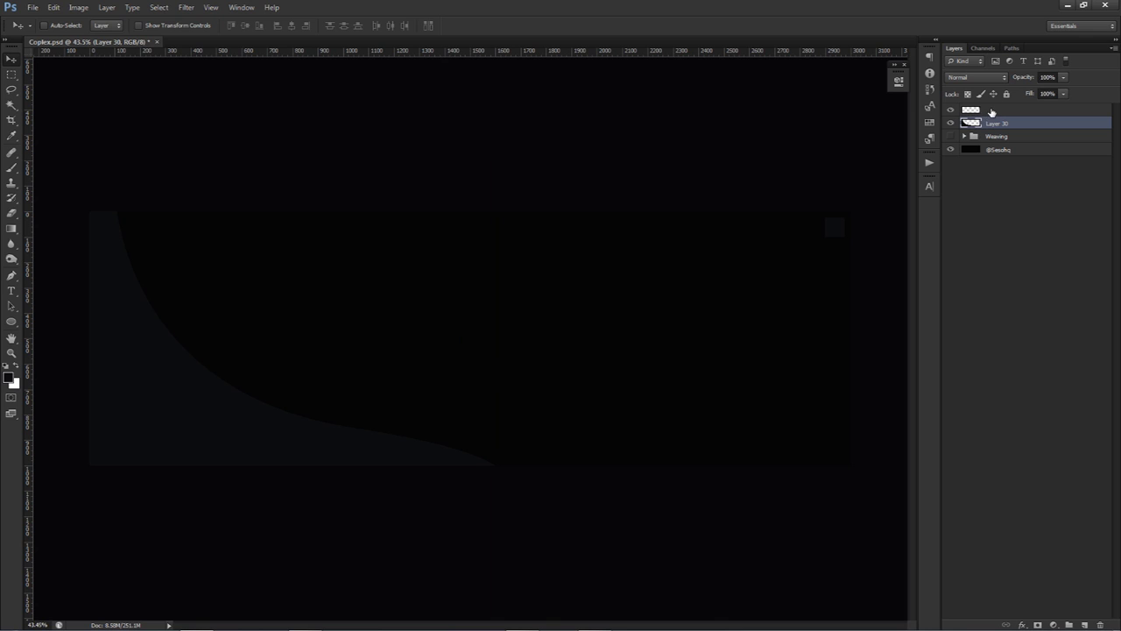
pyautogui.click(992, 111)
pyautogui.click(951, 110)
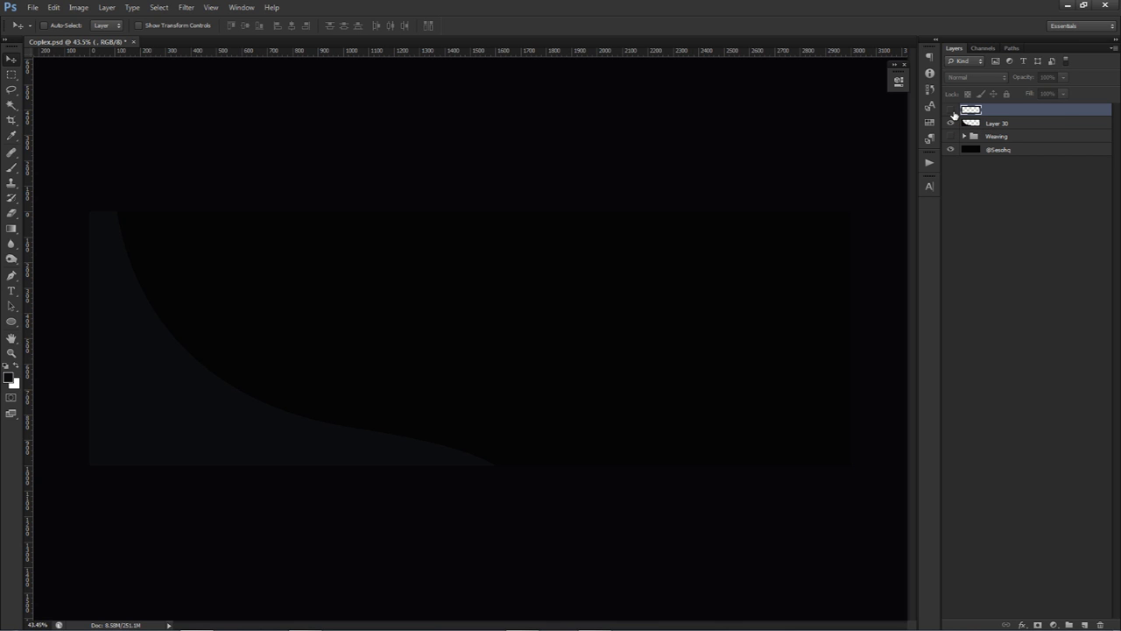
# Rename the filled shape's layer as REGULAR.
pyautogui.doubleClick(997, 123)
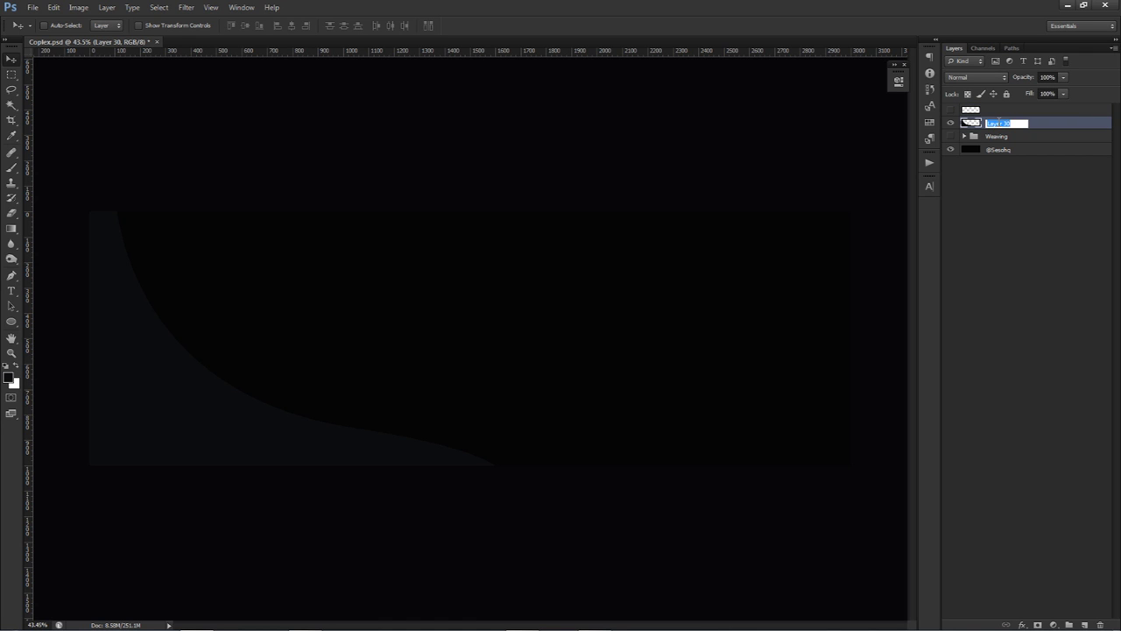
pyautogui.write('REGULAR')
pyautogui.press('Return')
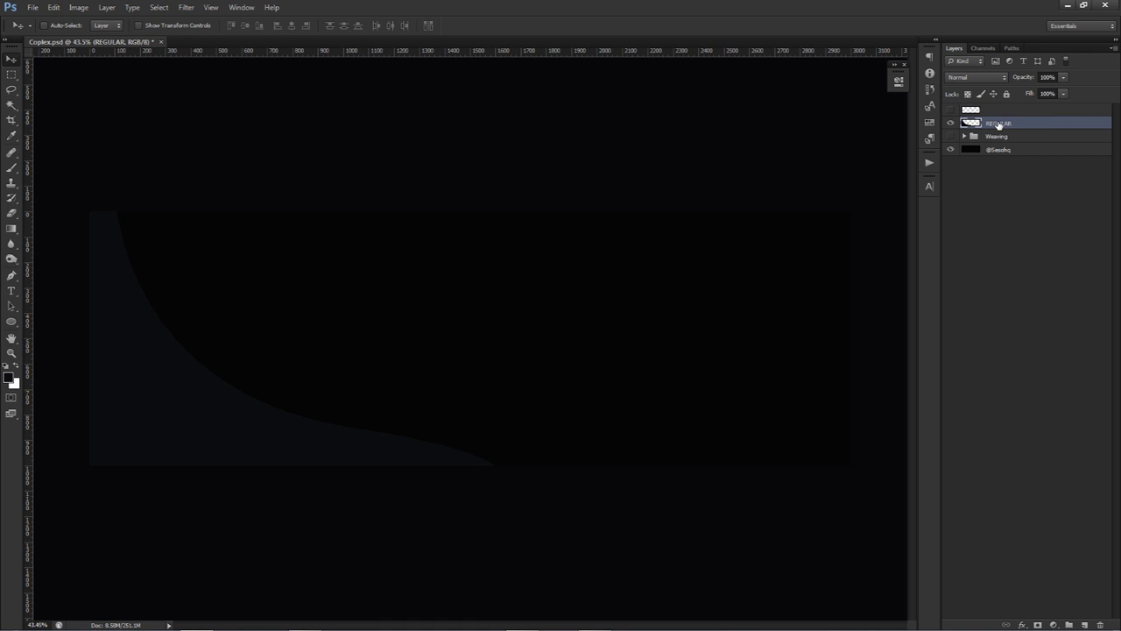
# Label the filled shape's layer red and rename it as ORIGINAL.
pyautogui.rightClick(952, 124)
pyautogui.click(974, 174)
pyautogui.doubleClick(1000, 123)
pyautogui.press('Return')
pyautogui.doubleClick(998, 123)
pyautogui.write('ORIGINAL')
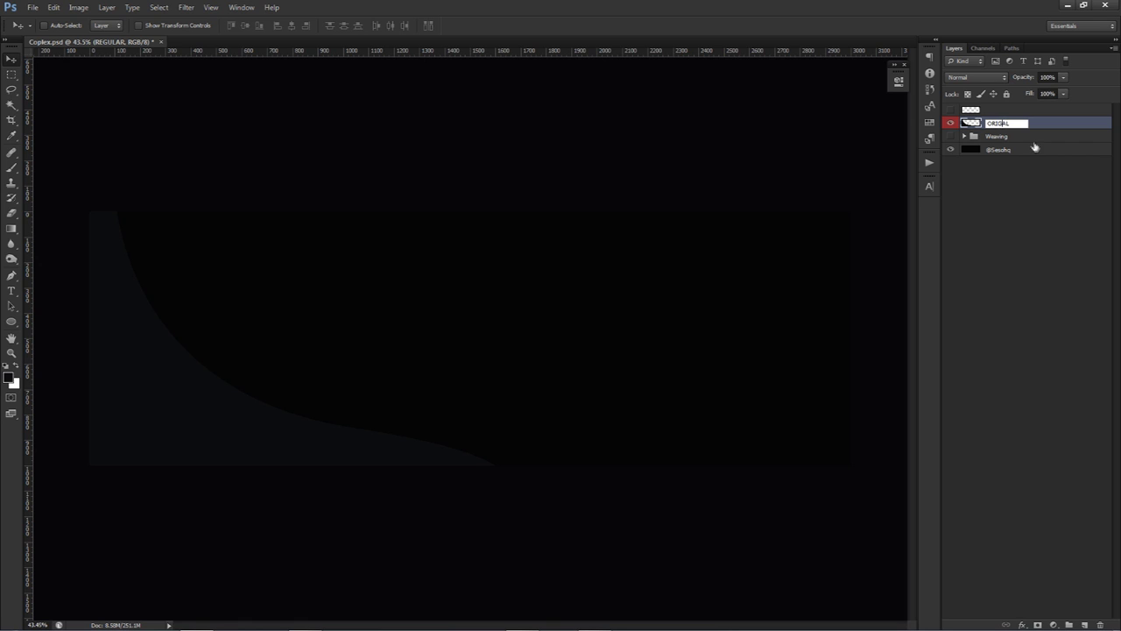
pyautogui.press('Return')
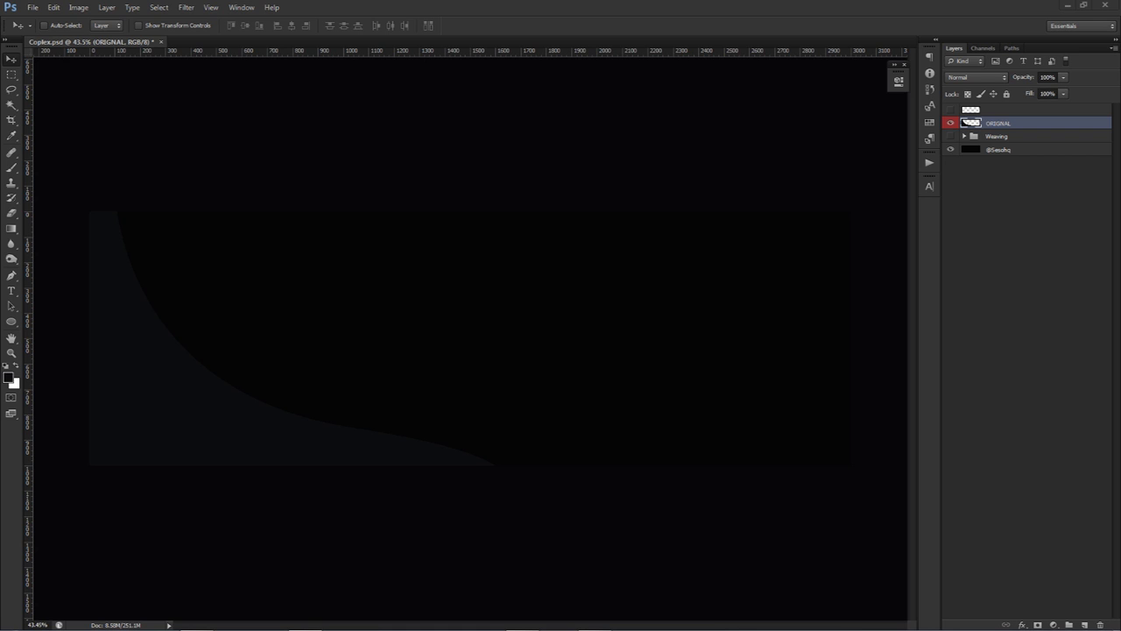
pyautogui.doubleClick(1001, 123)
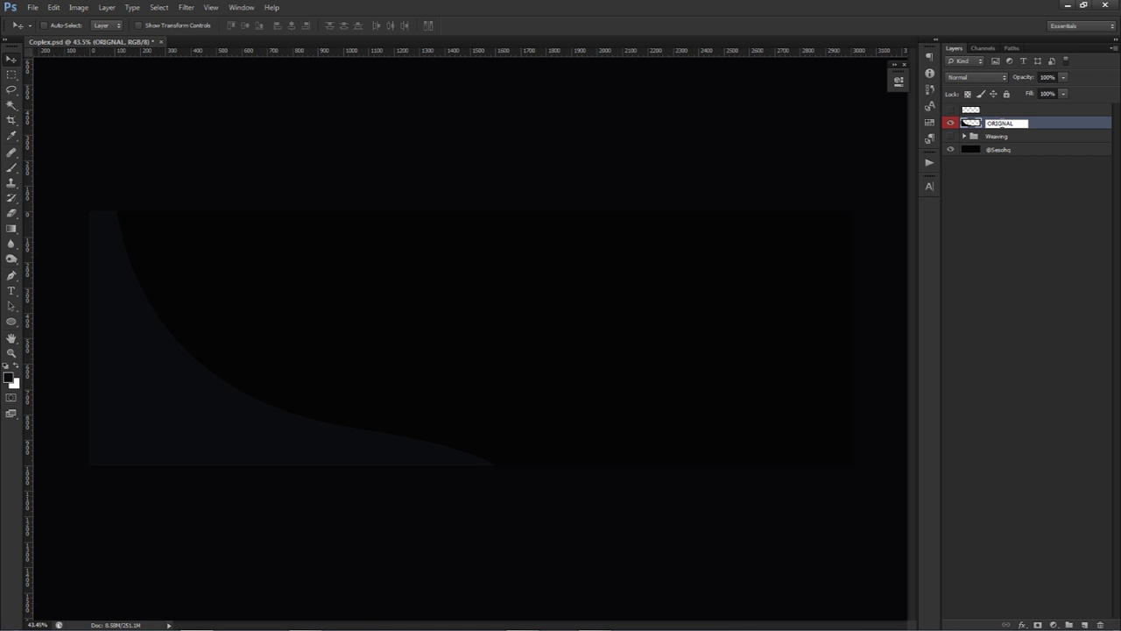
pyautogui.press('Return')
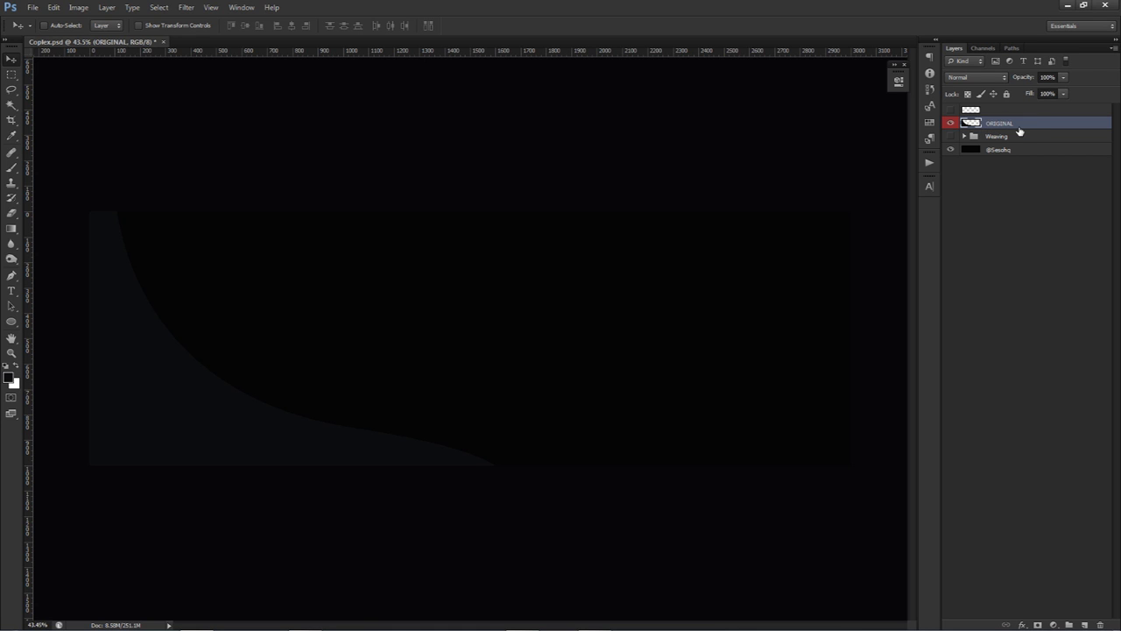
# Duplicate the ORIGINAL layer.
pyautogui.keyDown('ctrl'); pyautogui.click(1018, 131); pyautogui.keyUp('ctrl')
pyautogui.click(996, 124)
pyautogui.hotkey('ctrl', 'j')
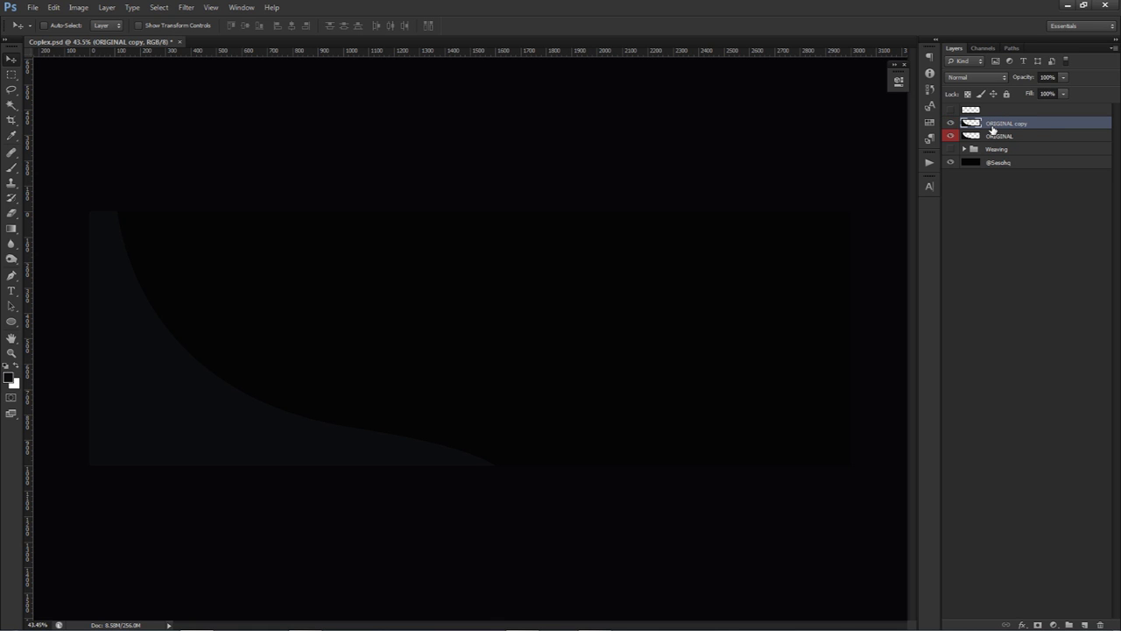
# Add an Inner Glow in white (#ffffff) to the ORIGINAL copy layer and increase the glow's size.
pyautogui.doubleClick(1055, 124)
pyautogui.moveTo(936, 107); pyautogui.dragTo(721, 139)
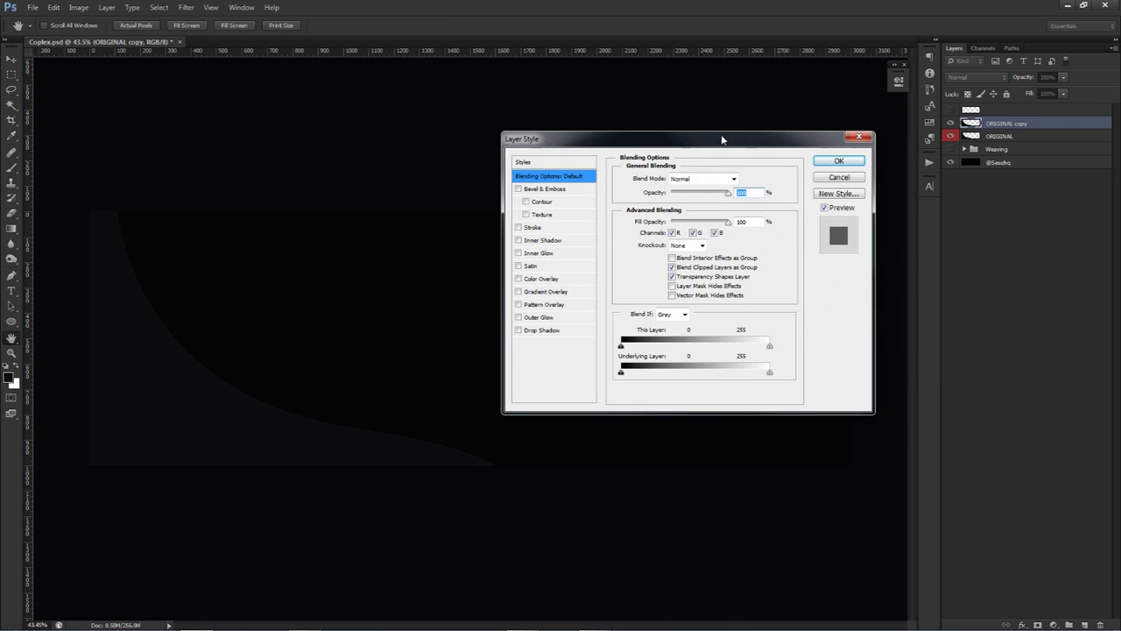
pyautogui.click(543, 253)
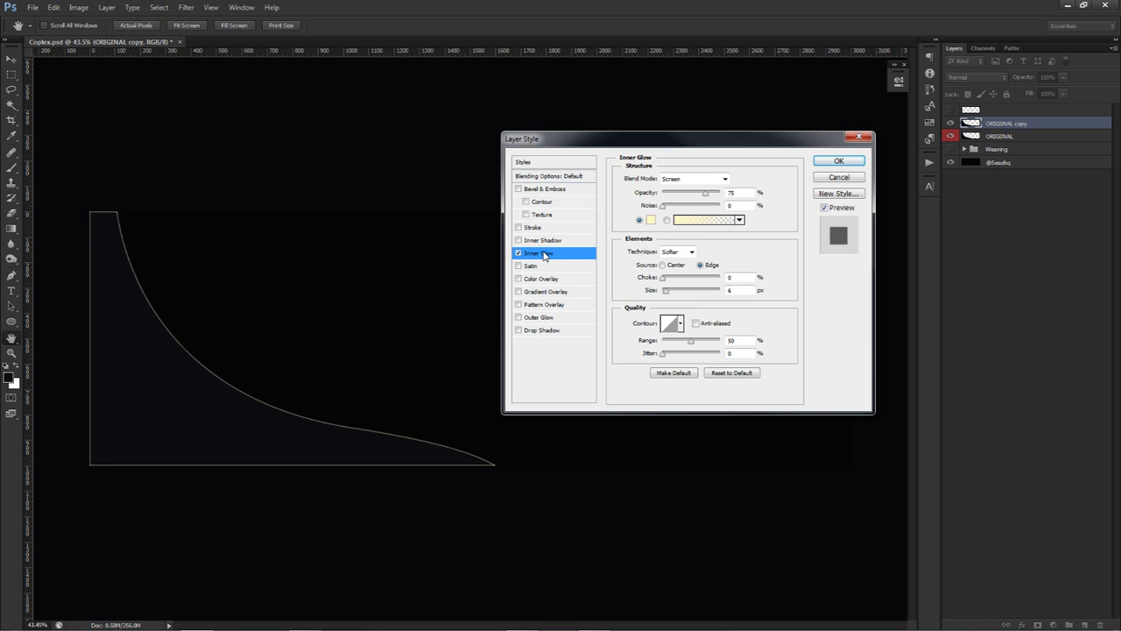
pyautogui.click(650, 219)
pyautogui.click(550, 246)
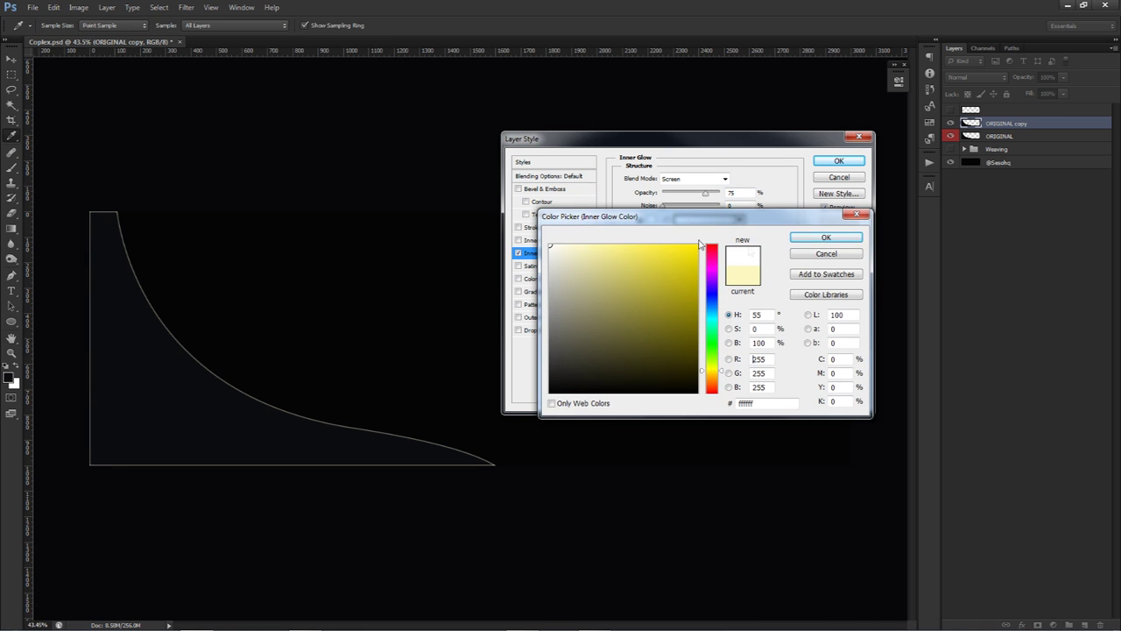
pyautogui.click(823, 238)
pyautogui.doubleClick(738, 289)
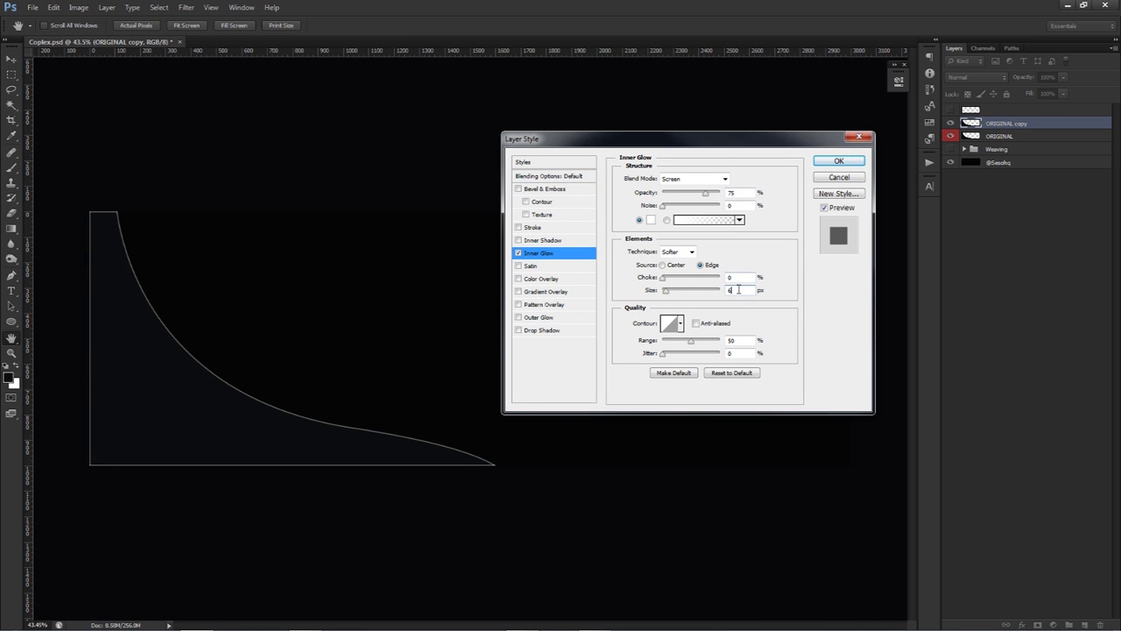
pyautogui.hotkey('shift', 'Up')
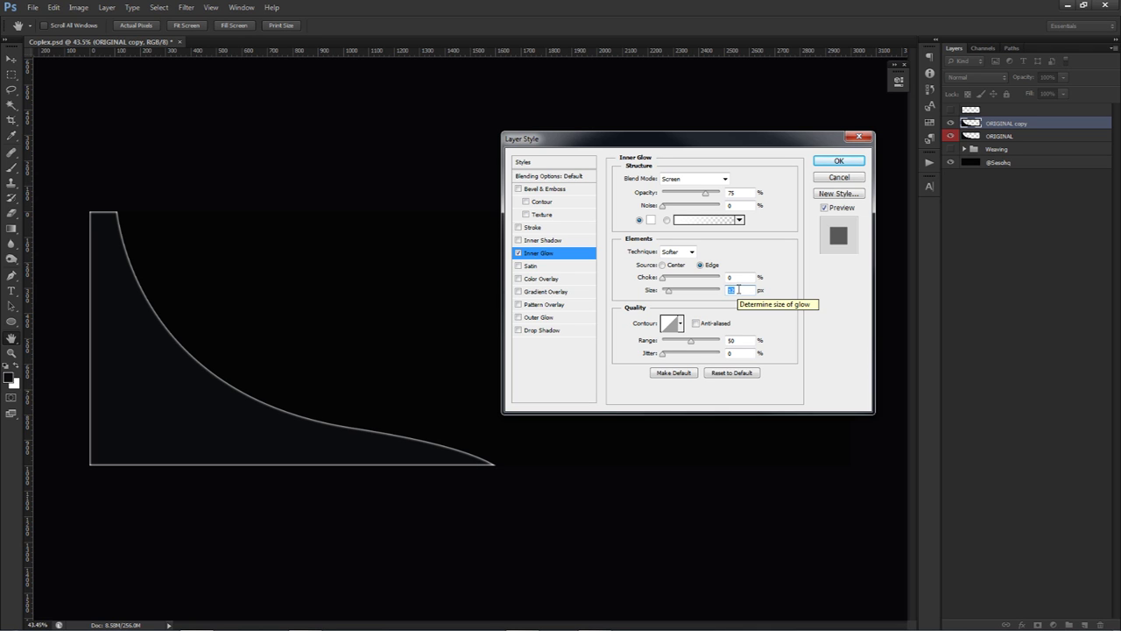
pyautogui.click(837, 161)
# Set the ORIGINAL copy layer's fill to 0% and move the copy around to check that only the glow outline shows.
pyautogui.moveTo(1062, 93); pyautogui.dragTo(987, 112)
pyautogui.moveTo(388, 358); pyautogui.dragTo(714, 330)
pyautogui.click(1062, 93)
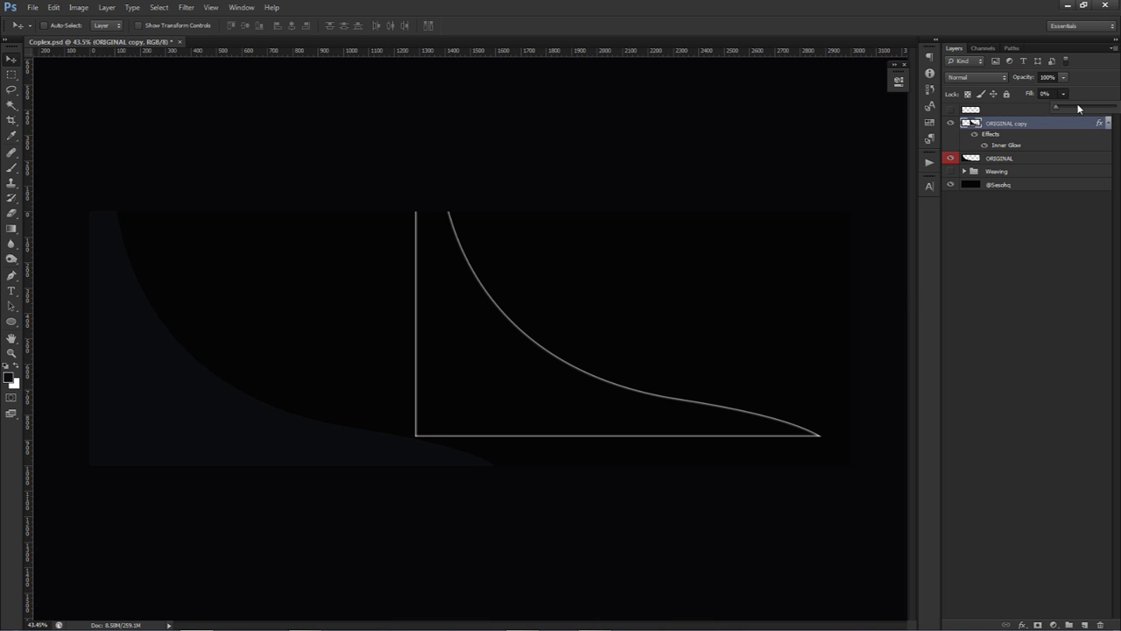
pyautogui.moveTo(1091, 109); pyautogui.dragTo(753, 282)
pyautogui.moveTo(673, 308); pyautogui.dragTo(776, 248)
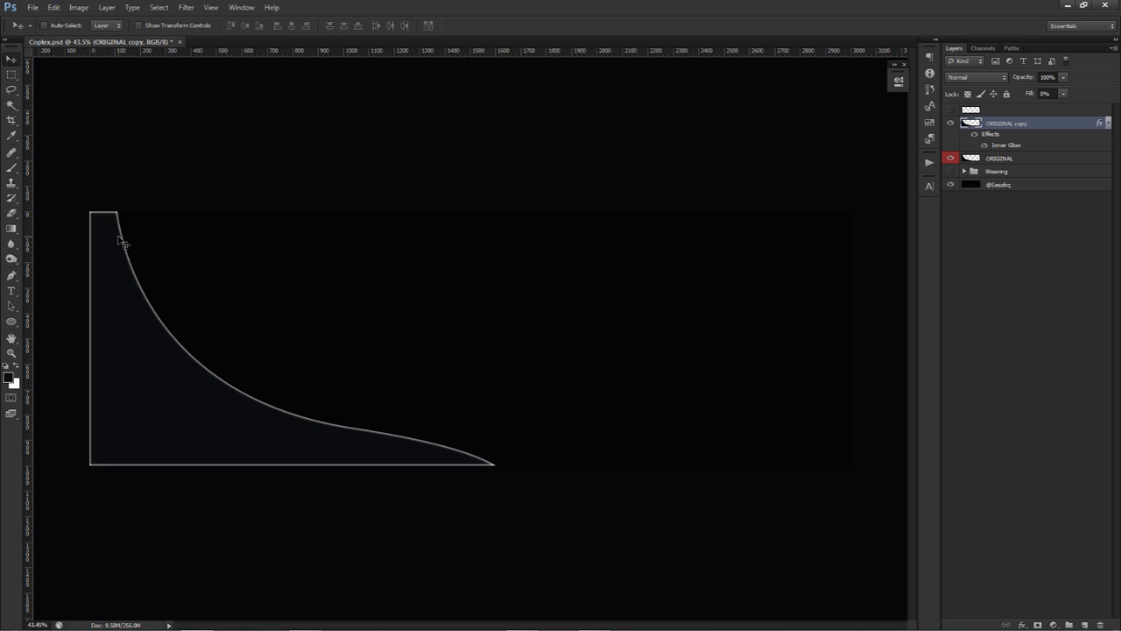
# Rasterize the layer style of the ORIGINAL copy layer, then move the outline aside as a test and undo the move.
pyautogui.rightClick(1005, 120)
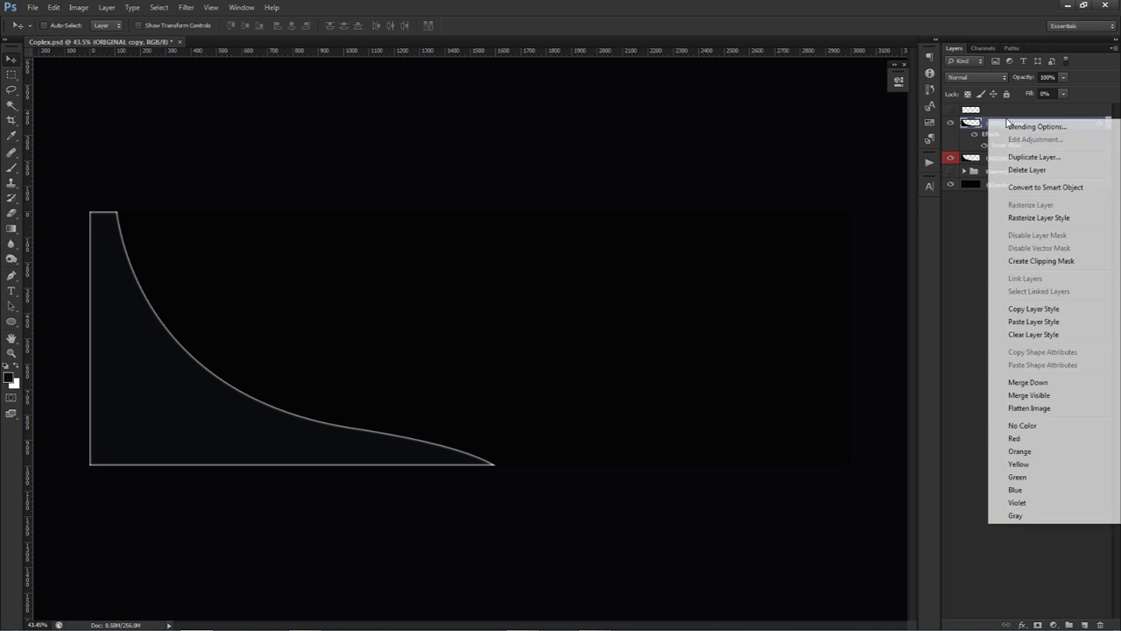
pyautogui.click(1029, 219)
pyautogui.moveTo(312, 303); pyautogui.dragTo(477, 322)
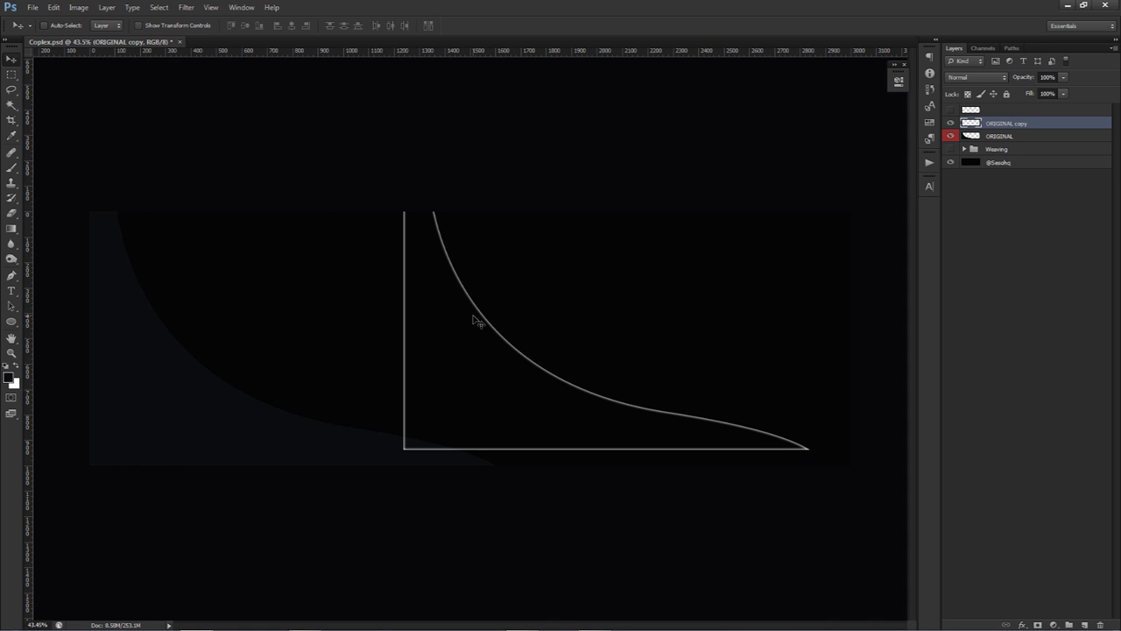
pyautogui.hotkey('ctrl', 'z')
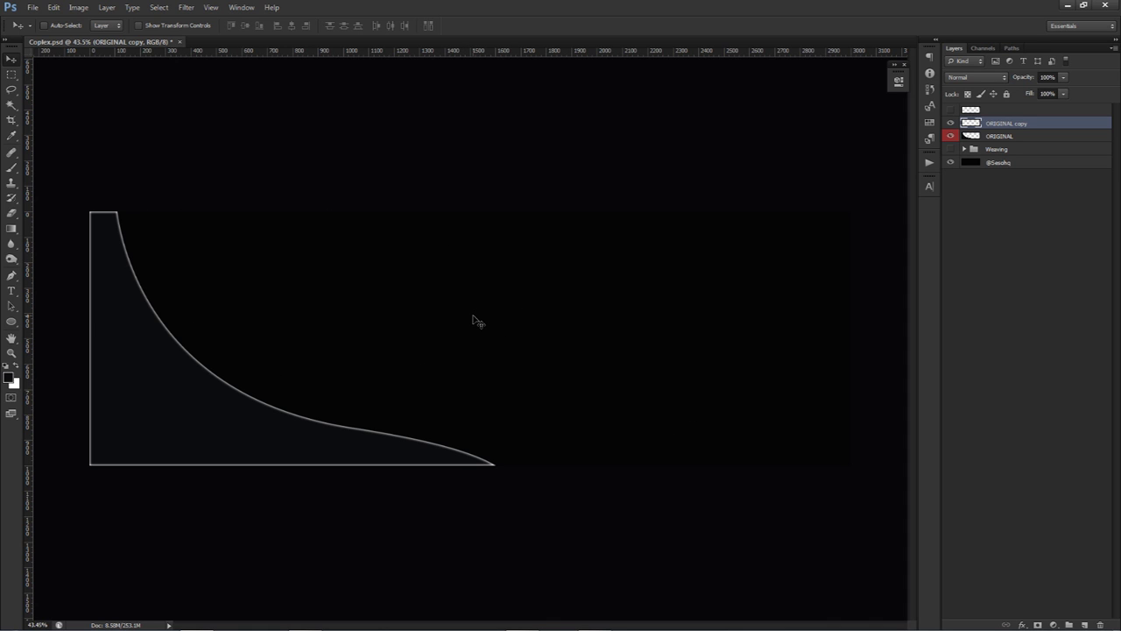
# Erase the outline's straight edges with a soft eraser, undoing stray strokes, and fade both ends of the curved line.
pyautogui.press('e')
pyautogui.keyDown('alt'); pyautogui.rightClick(401, 320); pyautogui.keyUp('alt')
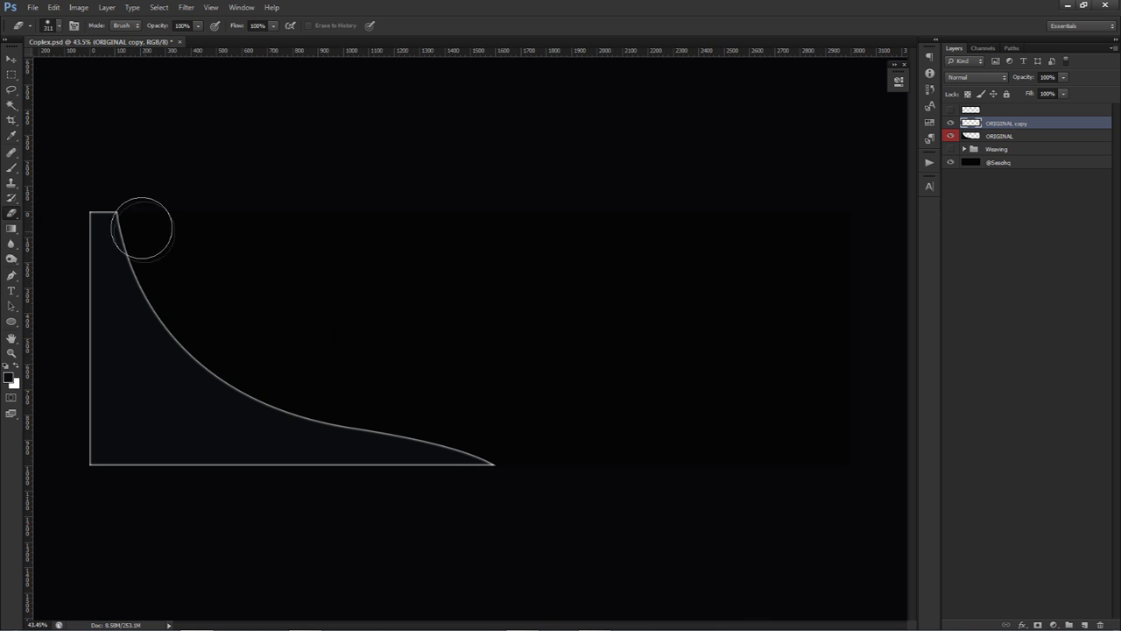
pyautogui.moveTo(130, 215)
pyautogui.mouseDown()
pyautogui.moveTo(138, 255)
pyautogui.moveTo(118, 218)
pyautogui.moveTo(78, 335)
pyautogui.moveTo(93, 394)
pyautogui.moveTo(183, 473)
pyautogui.moveTo(270, 485)
pyautogui.moveTo(387, 458)
pyautogui.moveTo(338, 458)
pyautogui.moveTo(460, 458)
pyautogui.moveTo(365, 476)
pyautogui.mouseUp()
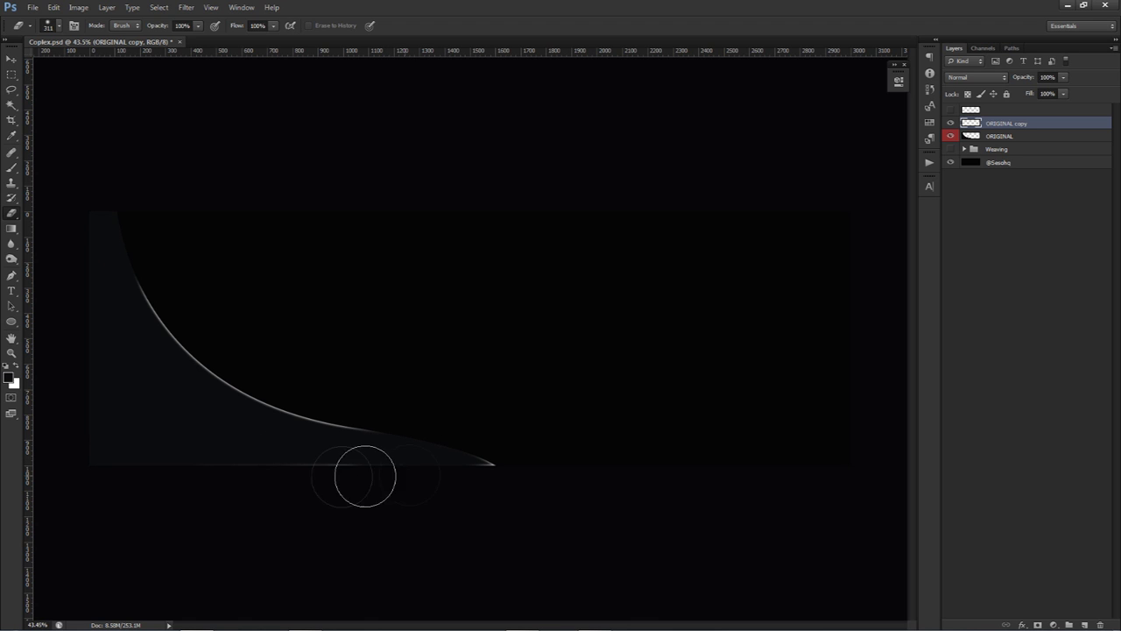
pyautogui.hotkey('ctrl', 'alt', 'z')
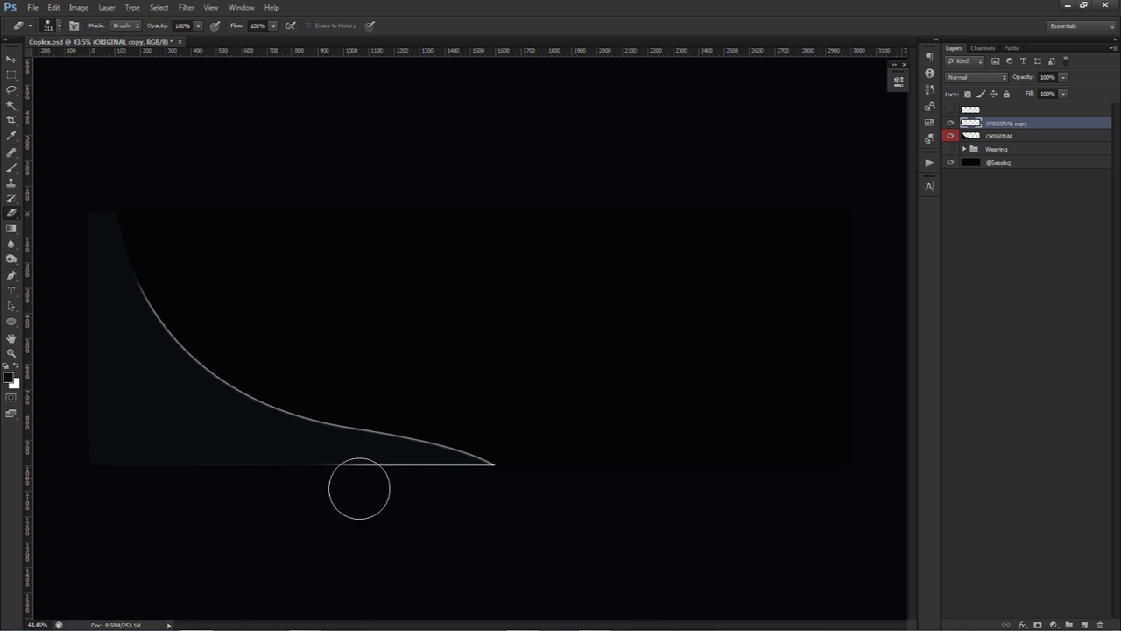
pyautogui.hotkey('ctrl', 'alt', 'z')
pyautogui.moveTo(118, 360)
pyautogui.mouseDown()
pyautogui.moveTo(128, 390)
pyautogui.moveTo(99, 435)
pyautogui.moveTo(141, 472)
pyautogui.moveTo(274, 481)
pyautogui.moveTo(127, 468)
pyautogui.moveTo(105, 478)
pyautogui.moveTo(511, 486)
pyautogui.moveTo(451, 489)
pyautogui.mouseUp()
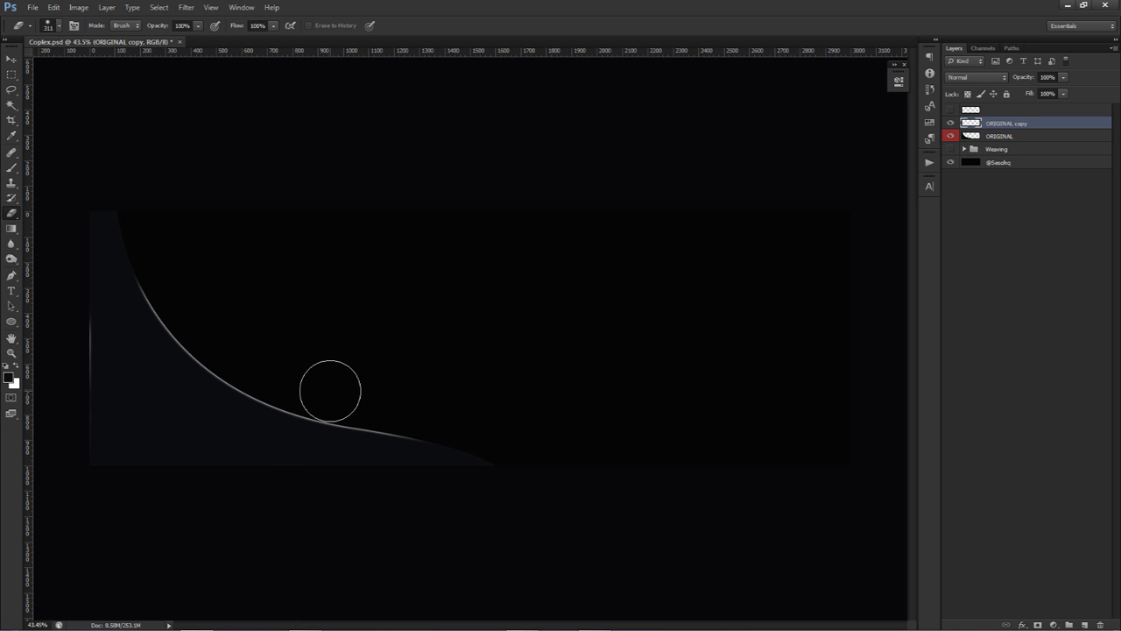
# Rename the ORIGINAL copy layer to INNER GLOW.
pyautogui.press('v')
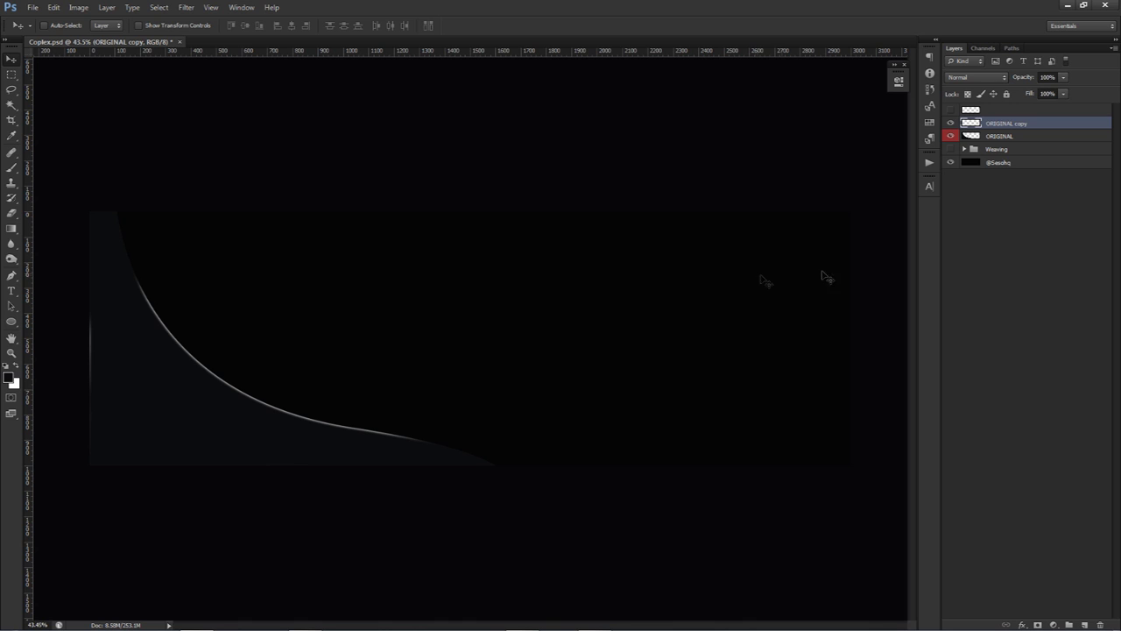
pyautogui.click(1004, 138)
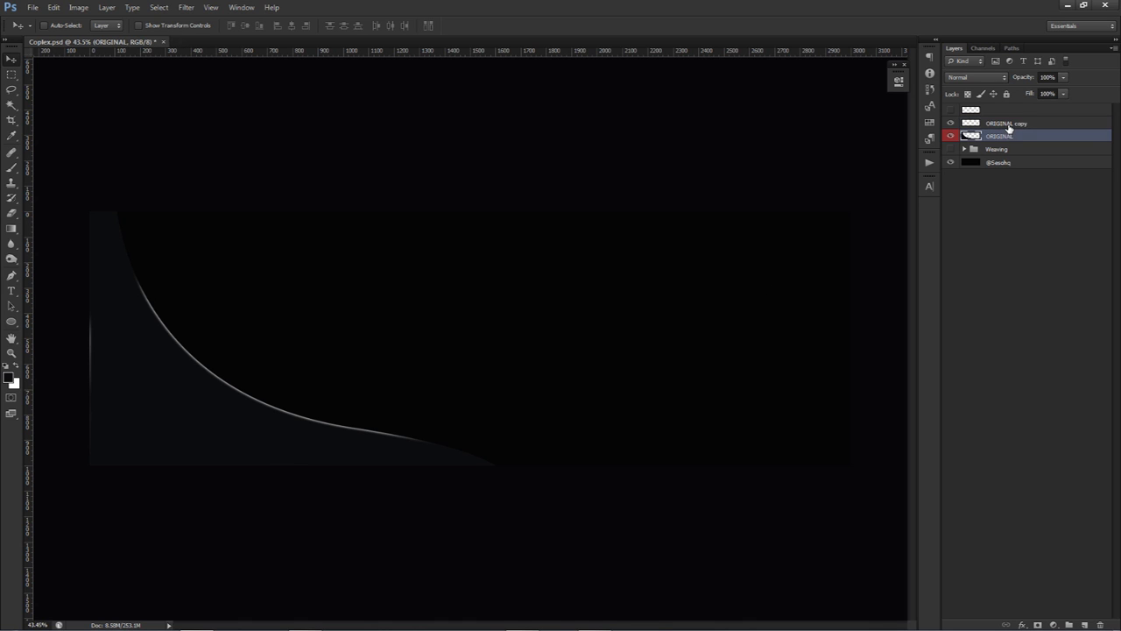
pyautogui.doubleClick(1007, 123)
pyautogui.write('E')
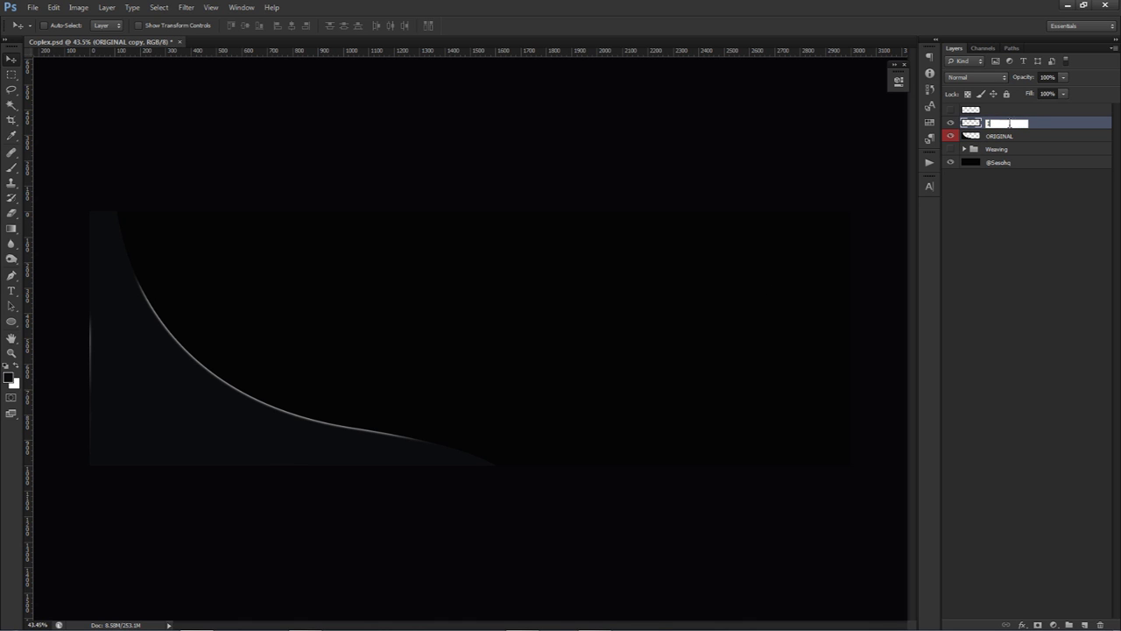
pyautogui.press('Return')
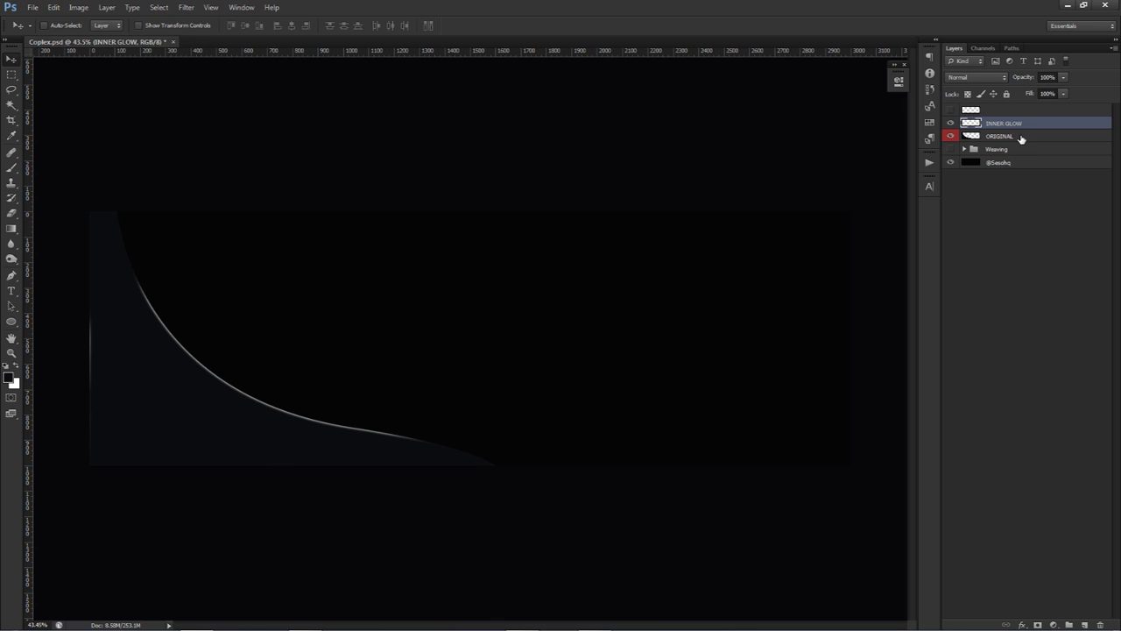
# Duplicate the ORIGINAL layer and place the copy above the INNER GLOW layer.
pyautogui.click(1020, 138)
pyautogui.hotkey('ctrl', 'j')
pyautogui.moveTo(1019, 138); pyautogui.dragTo(1016, 118)
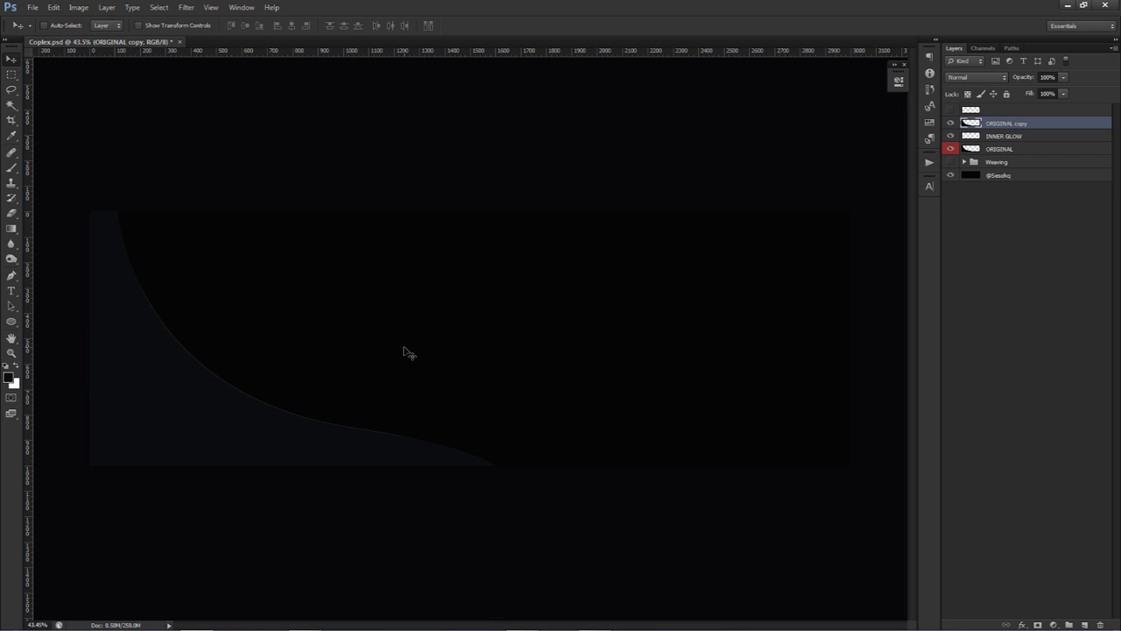
# Add an Inner Shadow to the ORIGINAL copy layer with global light off and an angle of 13°.
pyautogui.doubleClick(1057, 128)
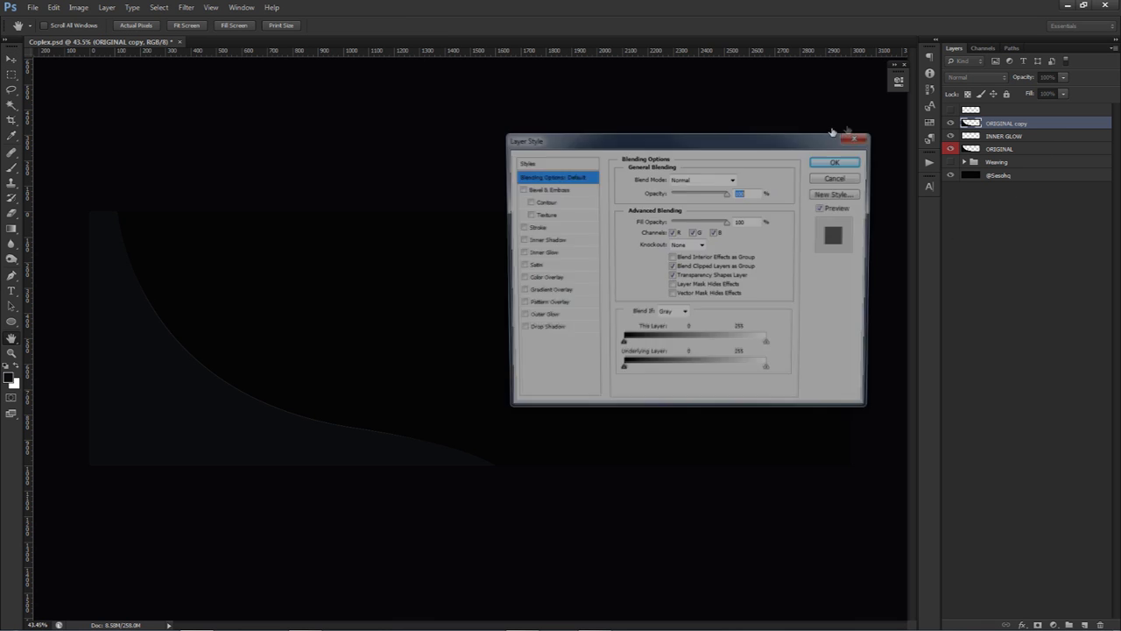
pyautogui.click(543, 244)
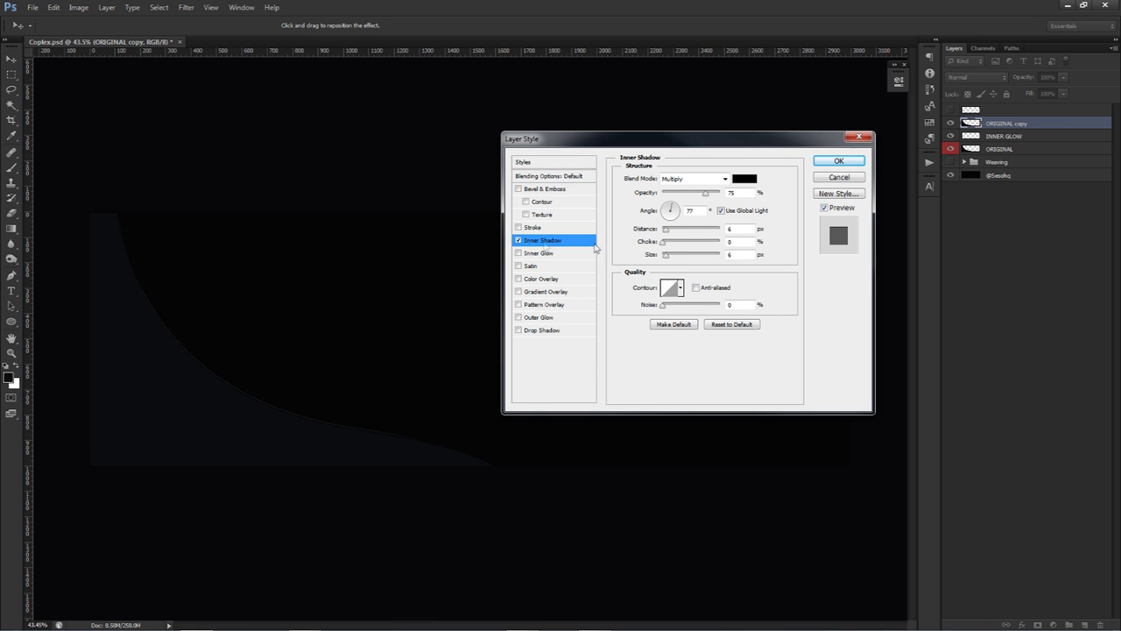
pyautogui.click(720, 211)
pyautogui.click(679, 213)
pyautogui.click(838, 161)
# Shift the ORIGINAL copy shape inward from the glowing edge and scale it to about 120.8%.
pyautogui.moveTo(533, 262)
pyautogui.mouseDown()
pyautogui.moveTo(525, 275)
pyautogui.moveTo(526, 260)
pyautogui.mouseUp()
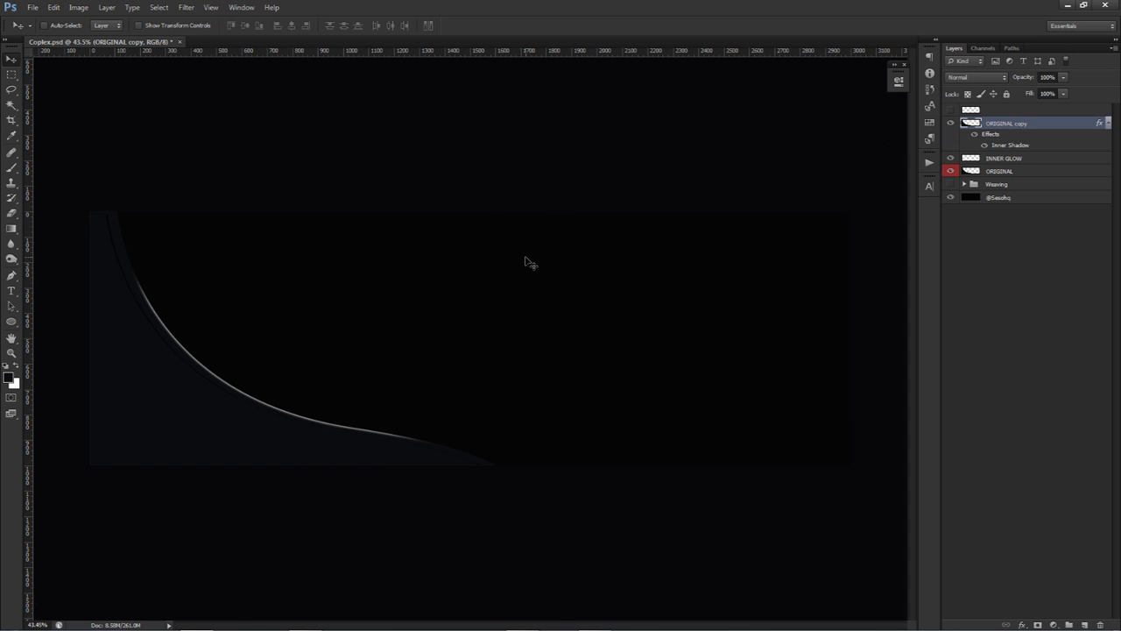
pyautogui.hotkey('ctrl', 't')
pyautogui.moveTo(489, 213); pyautogui.dragTo(538, 200)
pyautogui.click(586, 25)
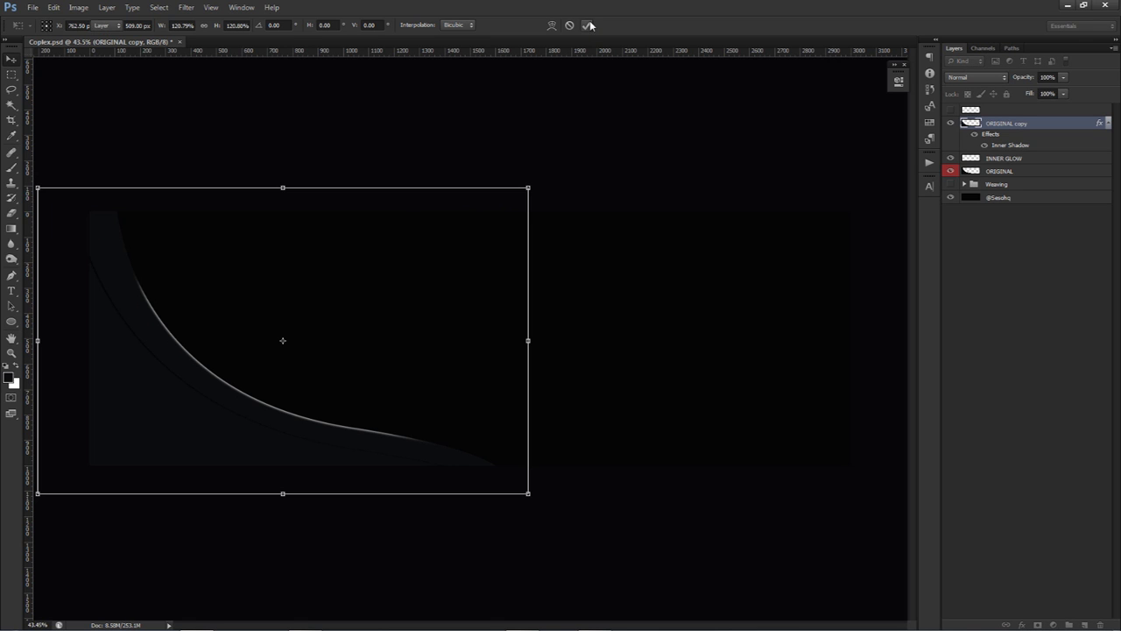
pyautogui.moveTo(382, 242)
pyautogui.mouseDown()
pyautogui.moveTo(407, 246)
pyautogui.moveTo(398, 230)
pyautogui.moveTo(378, 233)
pyautogui.mouseUp()
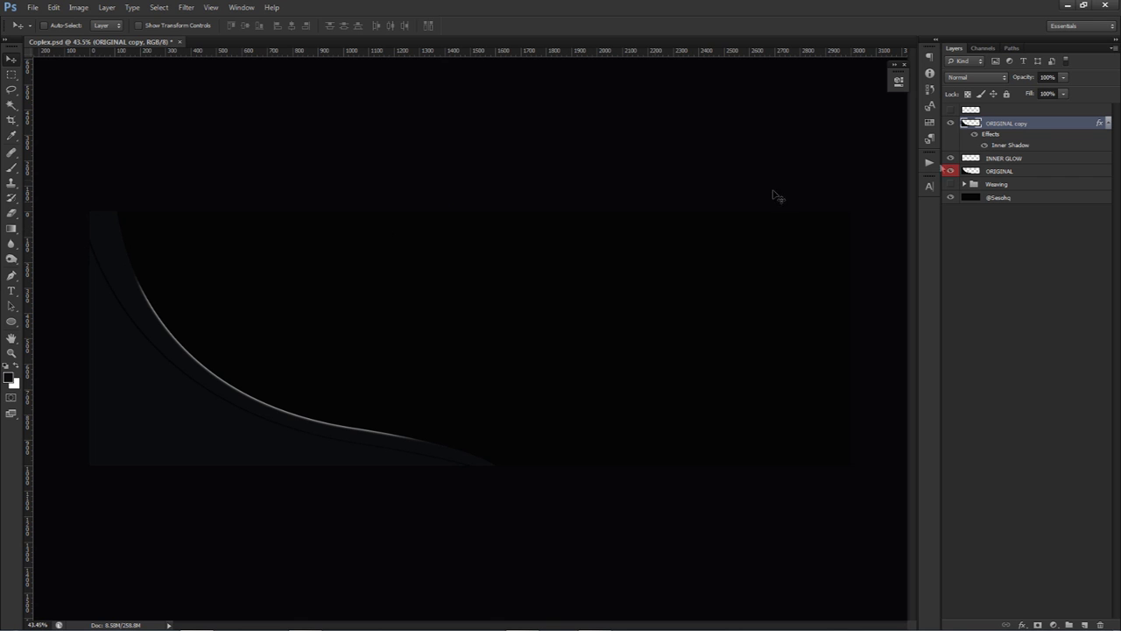
# Strengthen the ORIGINAL copy layer's Inner Shadow by adjusting opacity, angle, distance and size, and reposition the shape relative to the glowing line.
pyautogui.doubleClick(975, 147)
pyautogui.moveTo(666, 255); pyautogui.dragTo(671, 229)
pyautogui.click(666, 229)
pyautogui.moveTo(710, 196); pyautogui.dragTo(713, 197)
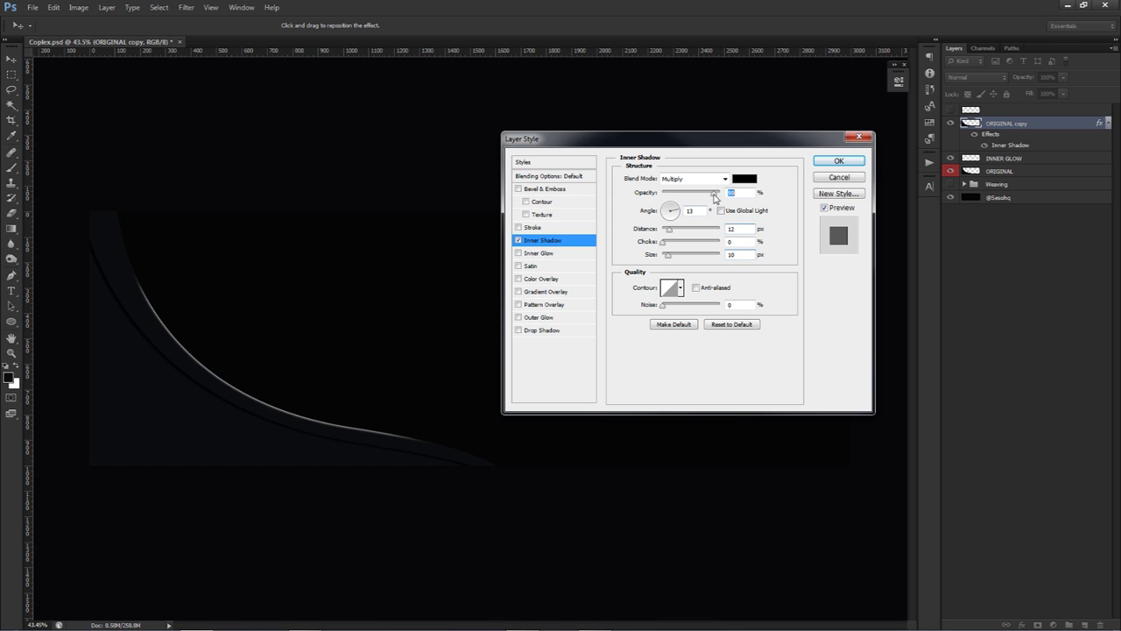
pyautogui.click(669, 256)
pyautogui.moveTo(671, 213); pyautogui.dragTo(670, 213)
pyautogui.click(672, 256)
pyautogui.moveTo(671, 256); pyautogui.dragTo(664, 256)
pyautogui.moveTo(669, 256); pyautogui.dragTo(670, 255)
pyautogui.click(673, 230)
pyautogui.click(838, 162)
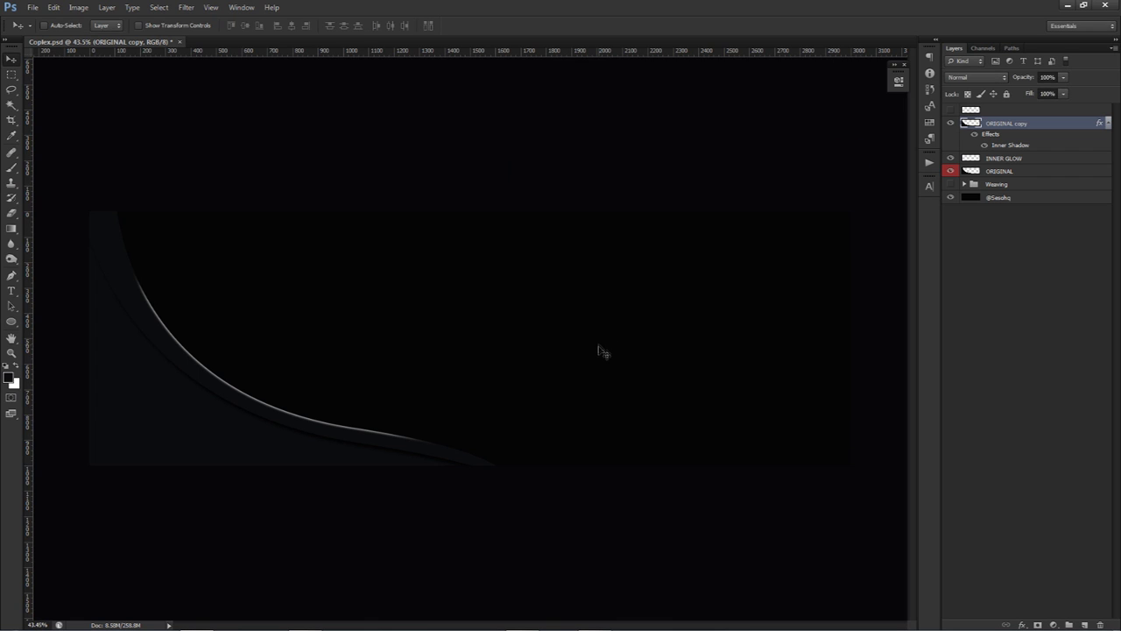
pyautogui.moveTo(602, 354); pyautogui.dragTo(581, 347)
# Rename the ORIGINAL copy layer to INNER SHADOW.
pyautogui.click(1005, 172)
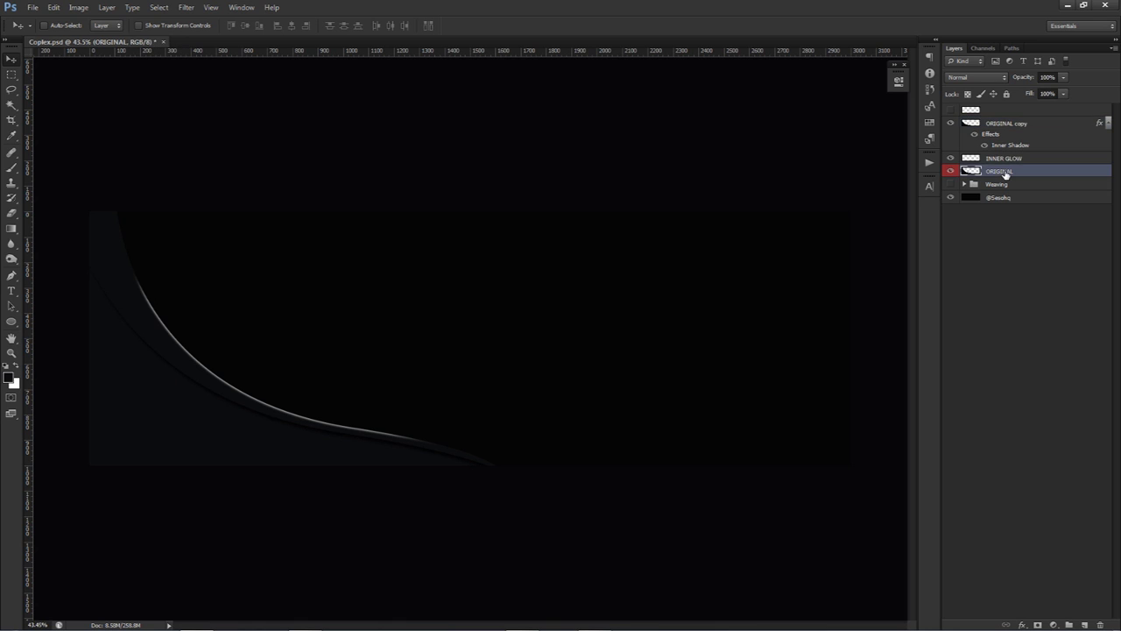
pyautogui.click(1014, 127)
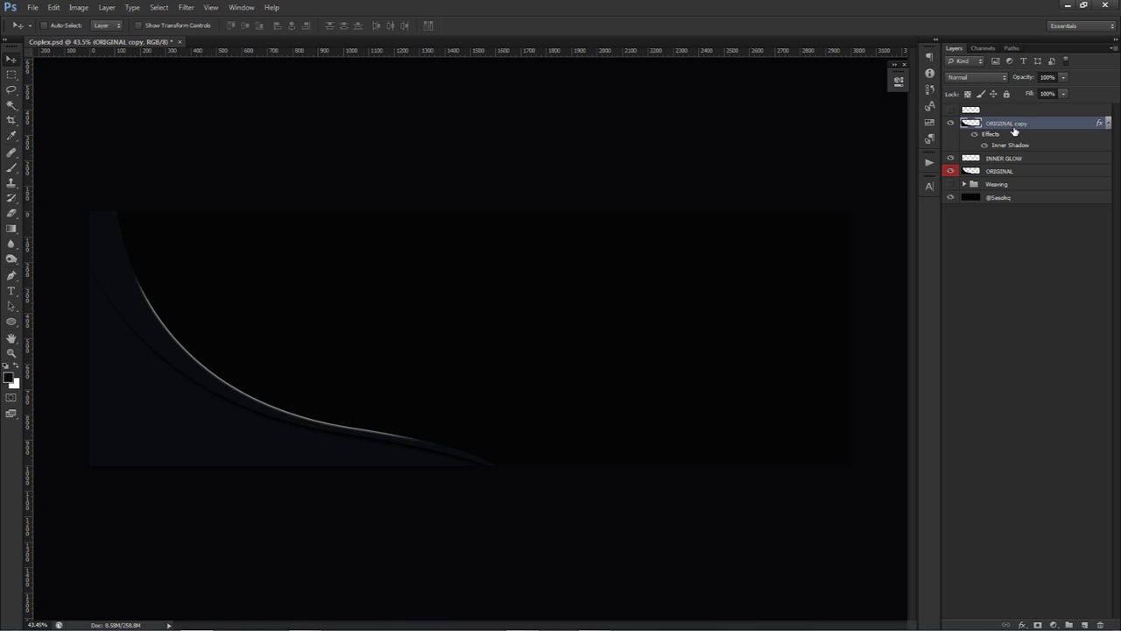
pyautogui.doubleClick(1013, 124)
pyautogui.write('INNER SHADOW')
pyautogui.press('Return')
# Duplicate the INNER SHADOW layer and clear the copy's layer style.
pyautogui.hotkey('ctrl', 'j')
pyautogui.rightClick(1050, 129)
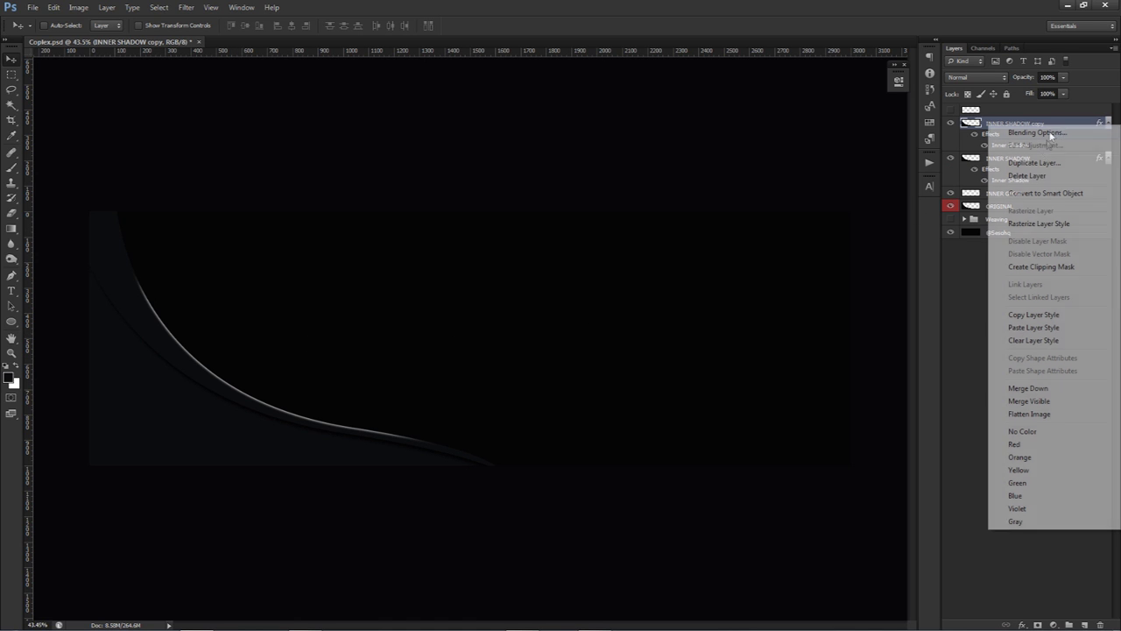
pyautogui.click(1033, 340)
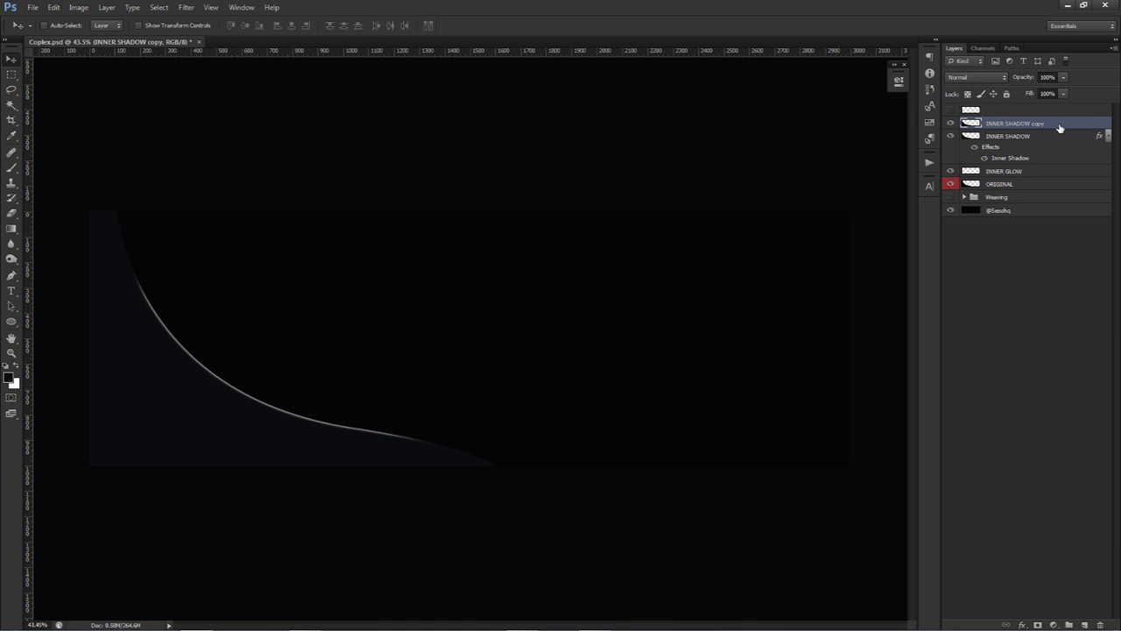
# Add a Pattern Overlay with a diagonal pattern to the INNER SHADOW copy layer, using the Multiply blend mode.
pyautogui.doubleClick(1059, 128)
pyautogui.click(538, 305)
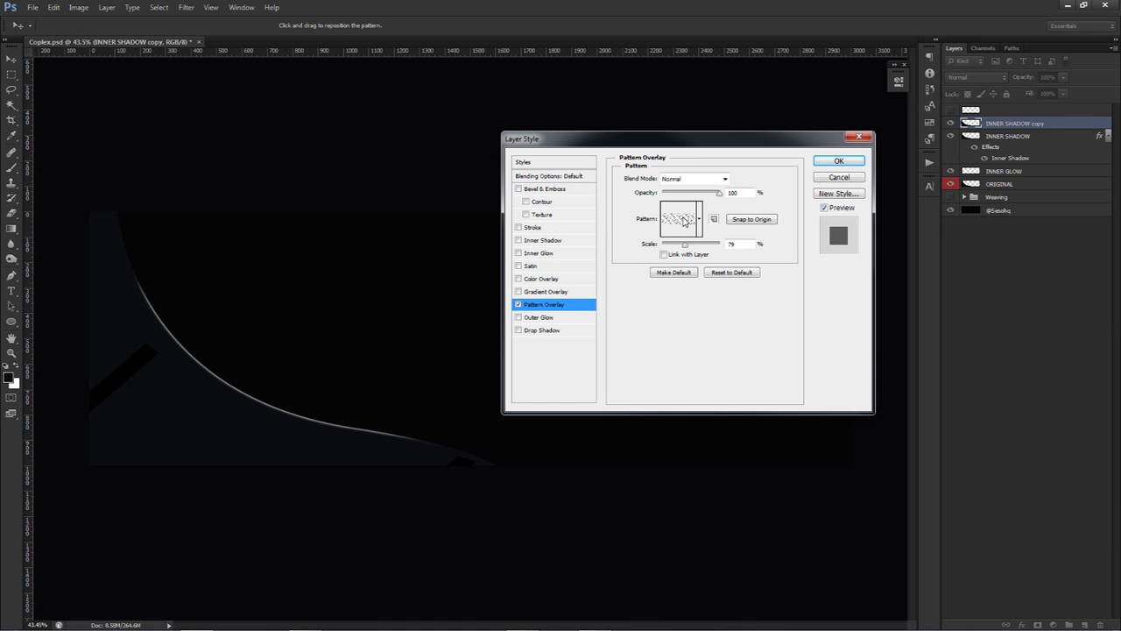
pyautogui.click(684, 222)
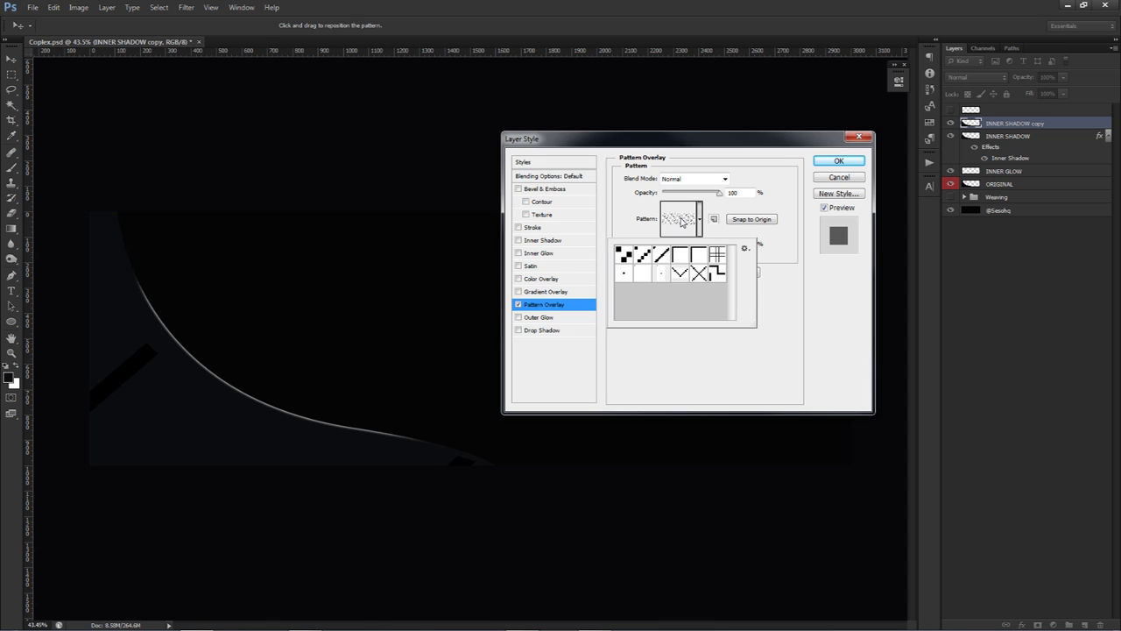
pyautogui.click(646, 255)
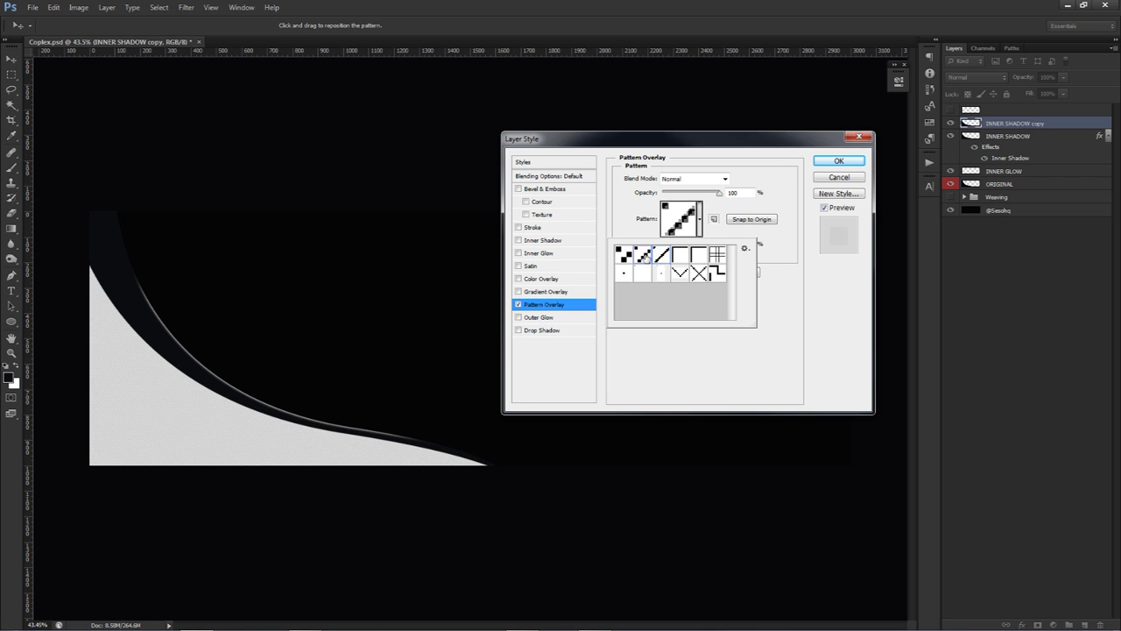
pyautogui.click(692, 179)
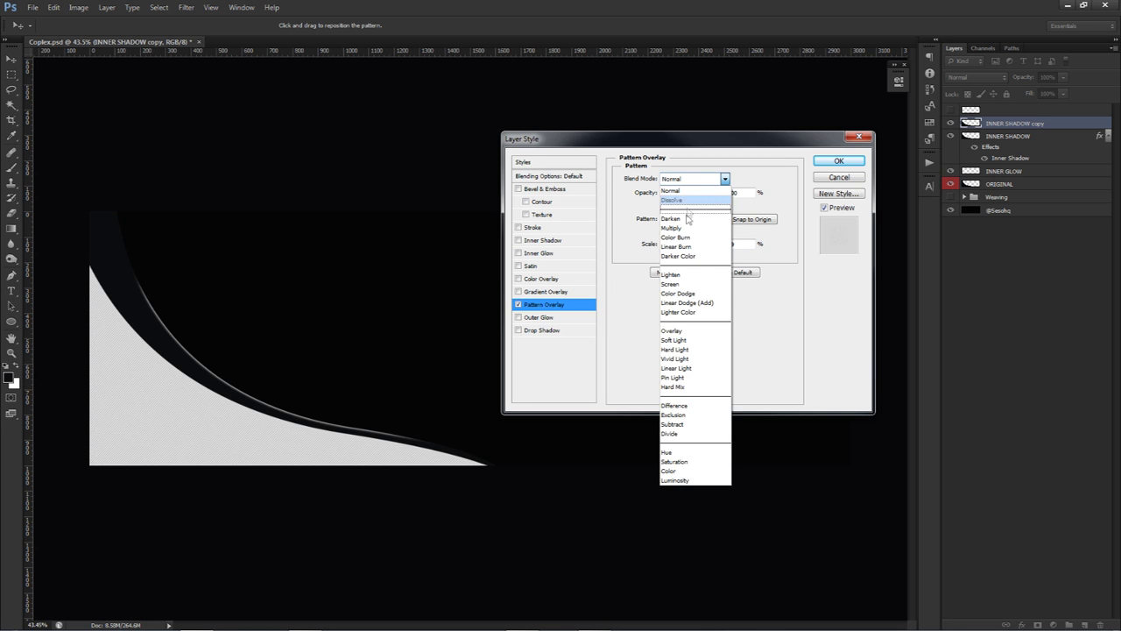
pyautogui.click(685, 228)
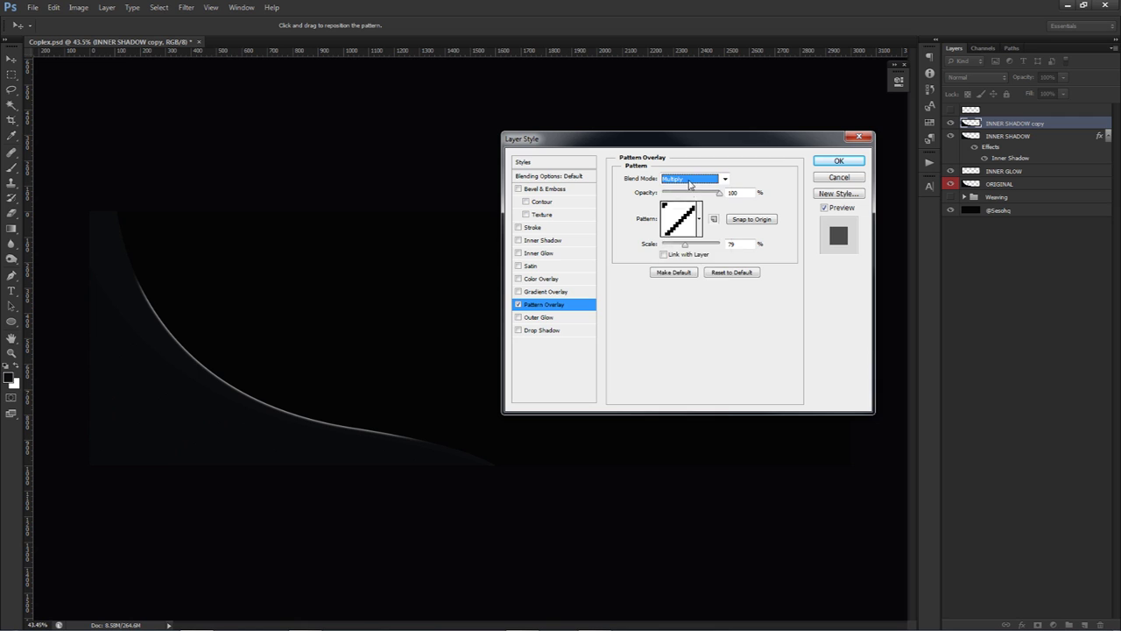
# Enlarge the overlay's pattern scale, choose the diagonal pattern of separate squares, and set the INNER SHADOW copy layer's fill to 0%.
pyautogui.moveTo(684, 241); pyautogui.dragTo(694, 244)
pyautogui.click(732, 243)
pyautogui.click(680, 235)
pyautogui.click(643, 254)
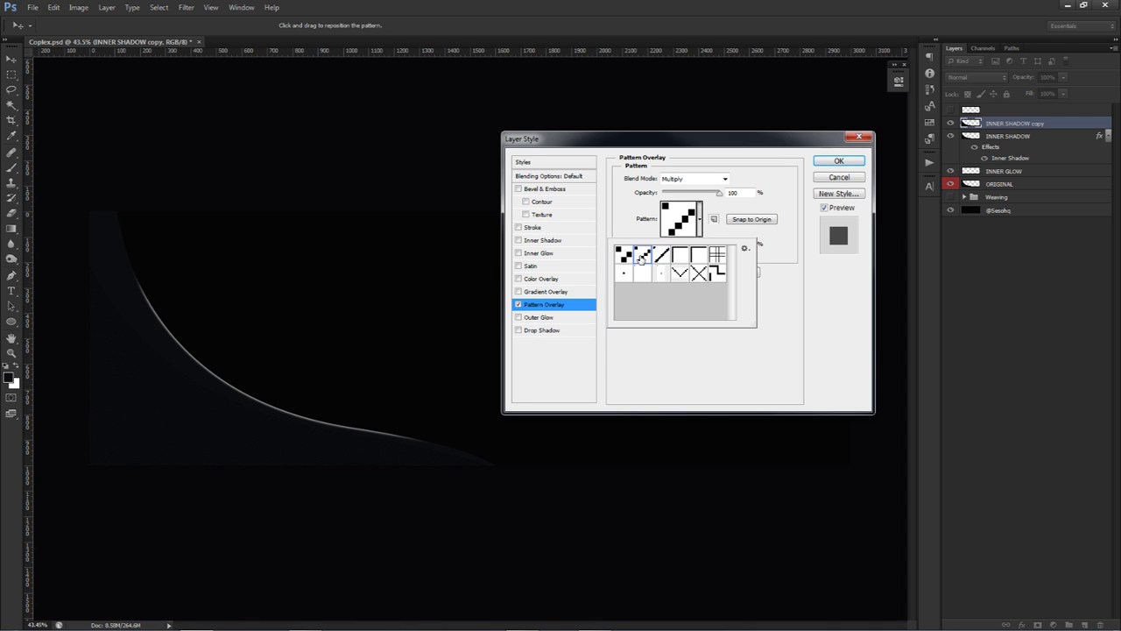
pyautogui.click(740, 245)
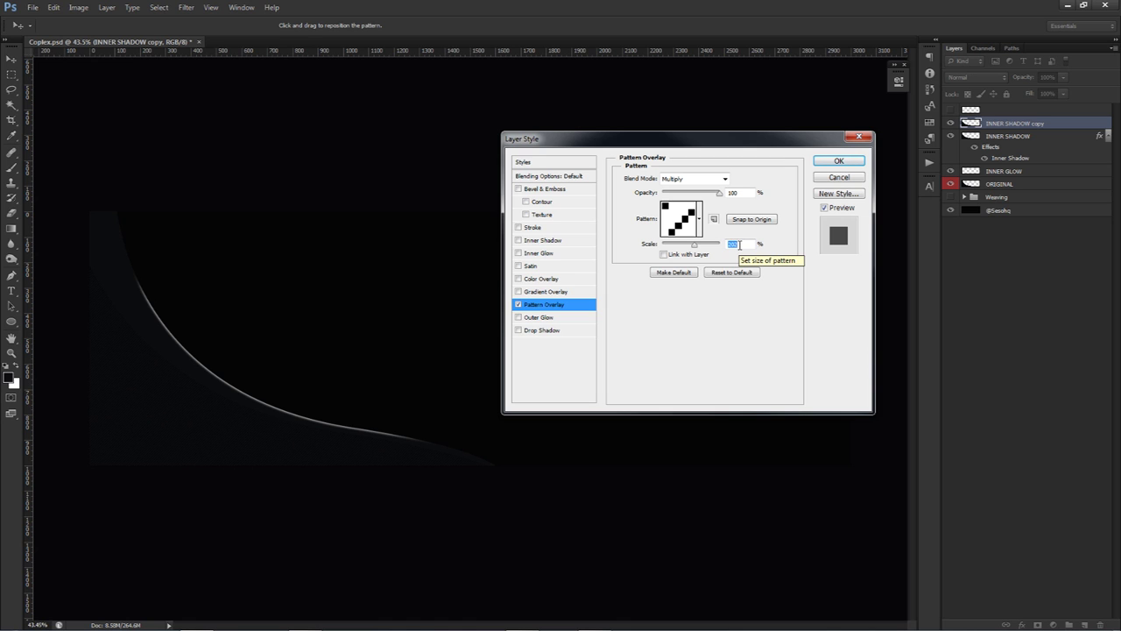
pyautogui.click(838, 165)
pyautogui.click(524, 272)
pyautogui.moveTo(1035, 108); pyautogui.dragTo(566, 377)
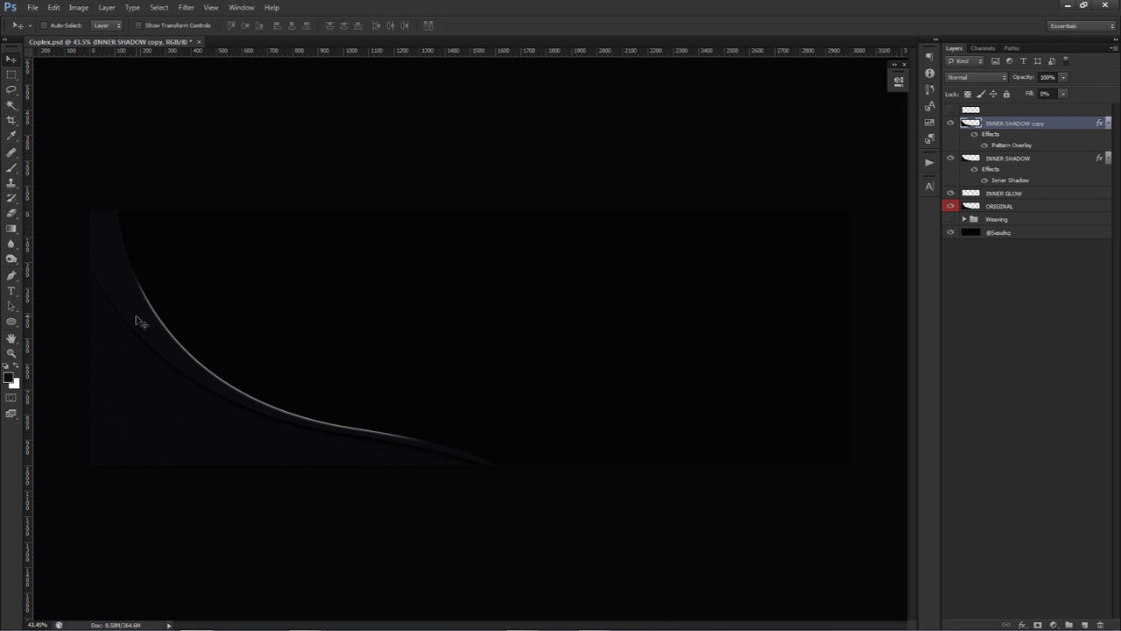
# Rename the INNER SHADOW copy layer to PATTERN and collapse the effects lists of the PATTERN and INNER SHADOW layers.
pyautogui.click(1002, 193)
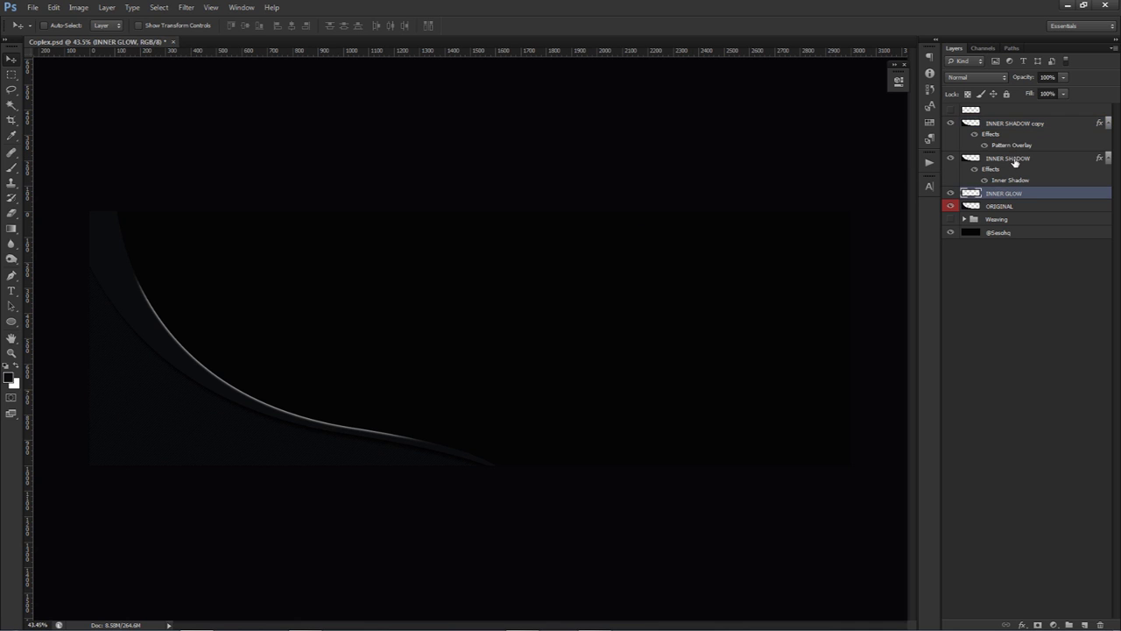
pyautogui.click(1011, 158)
pyautogui.doubleClick(1013, 123)
pyautogui.write('PAT')
pyautogui.press('Return')
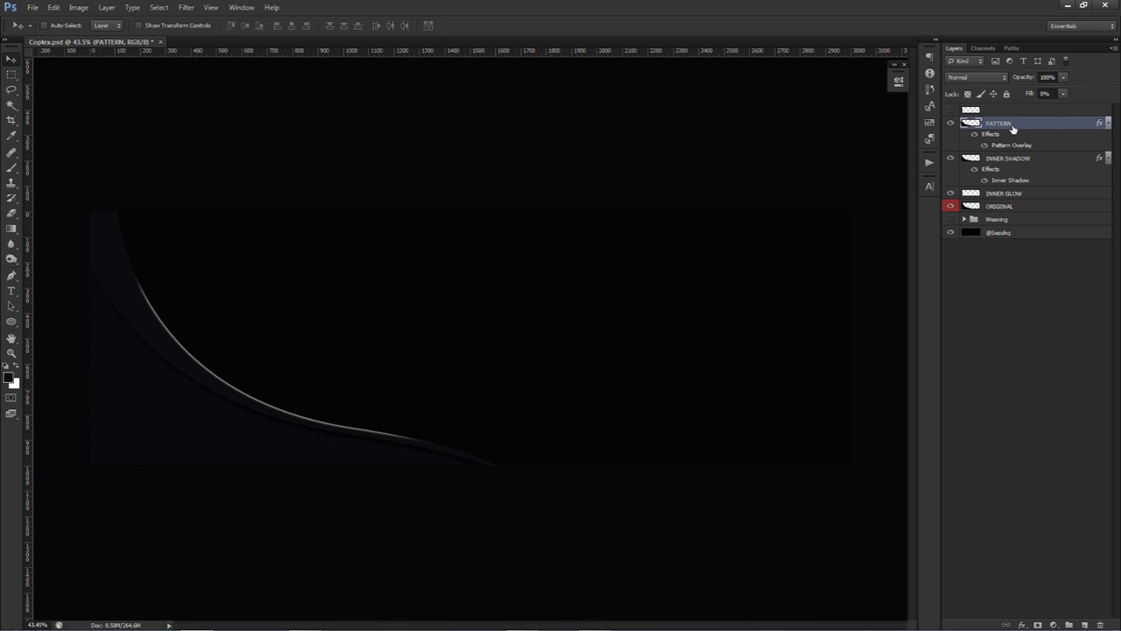
pyautogui.click(1108, 123)
pyautogui.click(1108, 137)
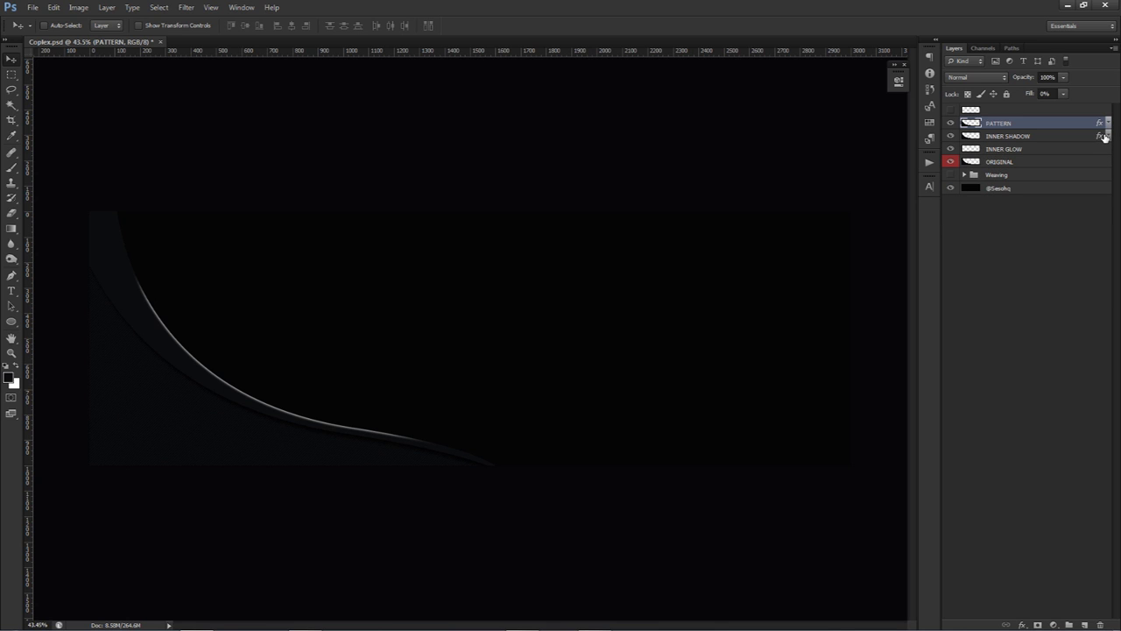
# Duplicate the ORIGINAL layer, place the copy above PATTERN, and shift it inward from the existing curved edges.
pyautogui.click(1020, 161)
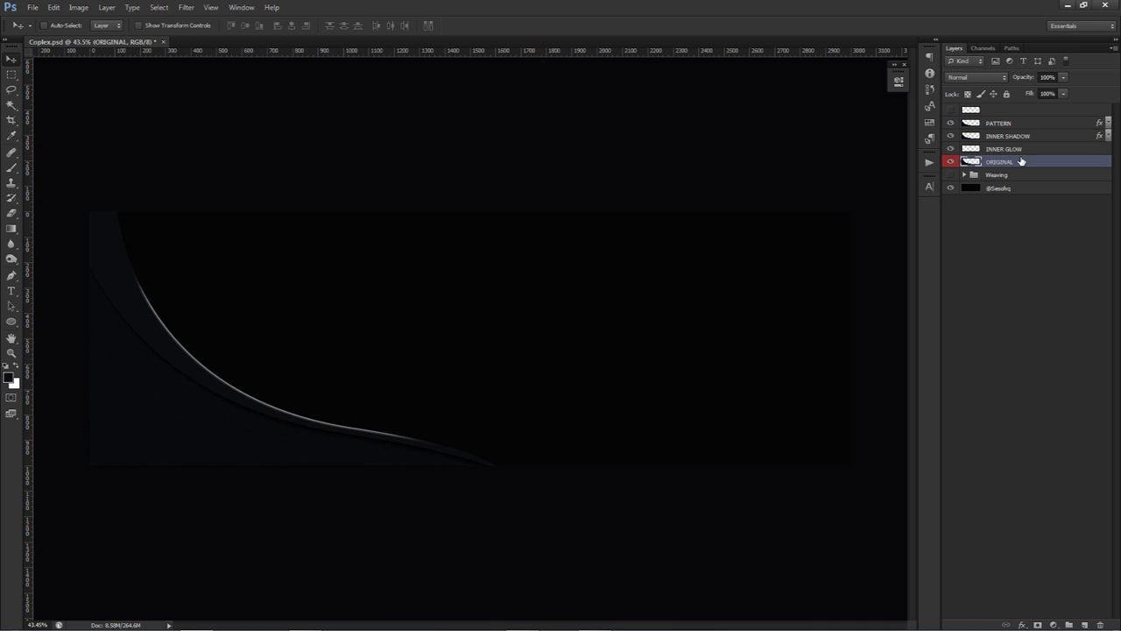
pyautogui.hotkey('ctrl', 'j')
pyautogui.moveTo(1021, 161); pyautogui.dragTo(1021, 119)
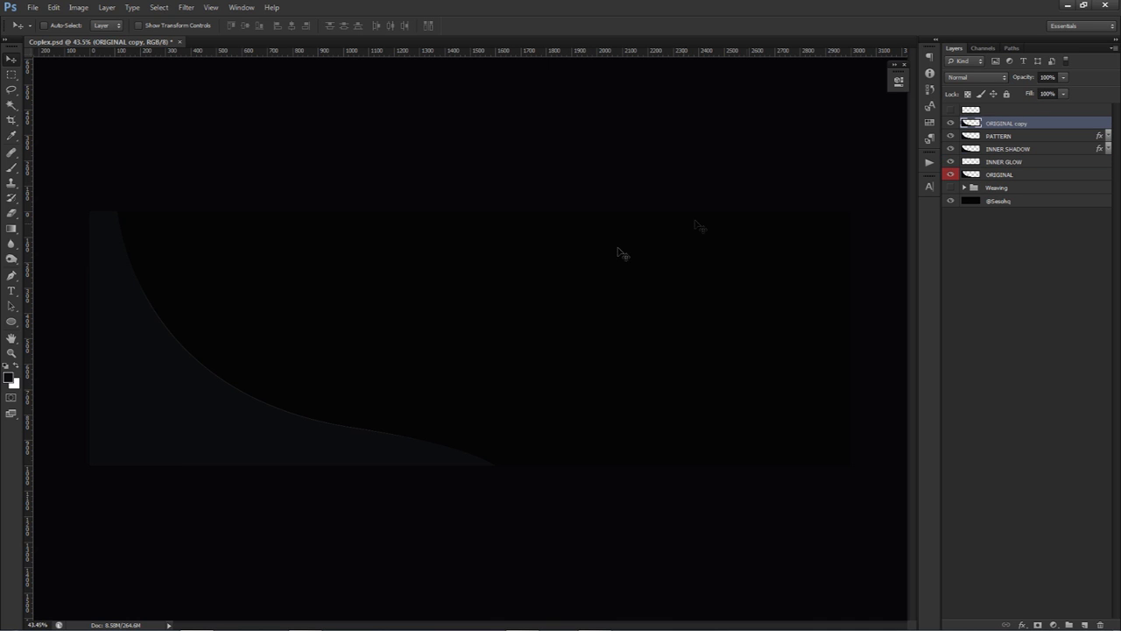
pyautogui.moveTo(512, 306); pyautogui.dragTo(462, 316)
# Add a Pattern Overlay to the ORIGINAL copy layer using the diagonal squares pattern at 202% scale in Multiply blend mode.
pyautogui.doubleClick(1056, 124)
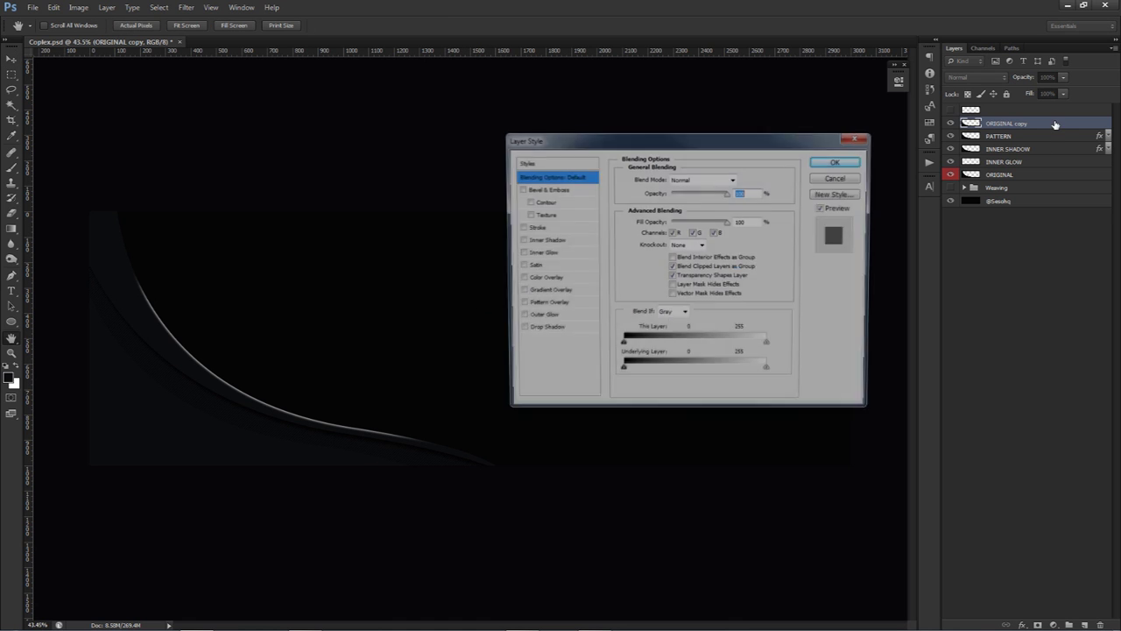
pyautogui.click(545, 304)
pyautogui.click(687, 225)
pyautogui.click(643, 255)
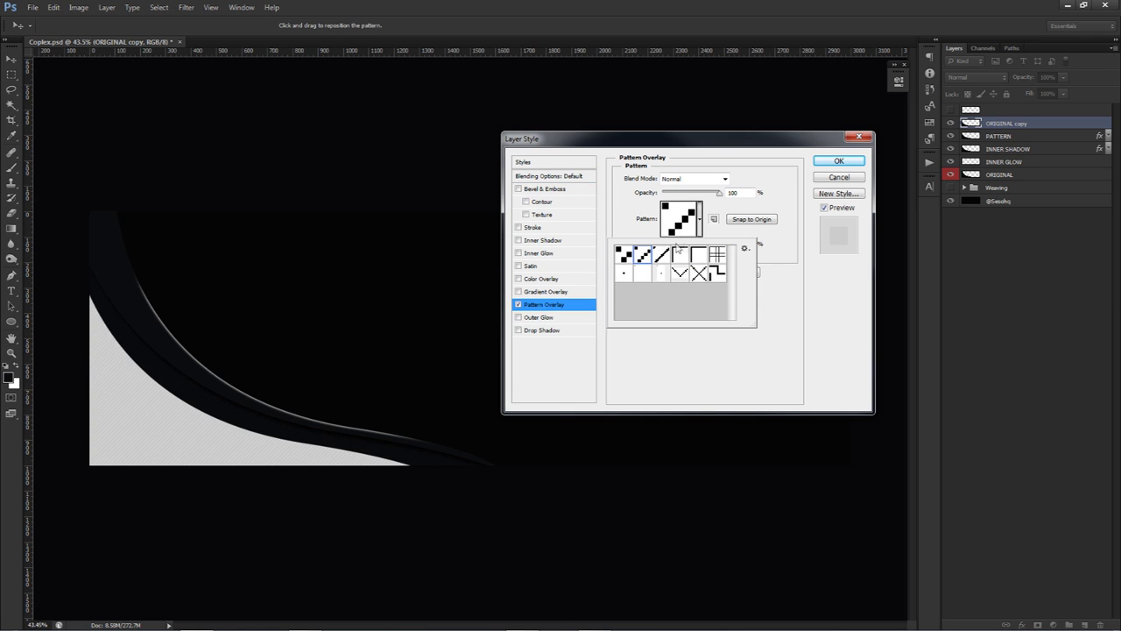
pyautogui.click(679, 225)
pyautogui.click(678, 226)
pyautogui.click(678, 225)
pyautogui.doubleClick(734, 244)
pyautogui.write('200')
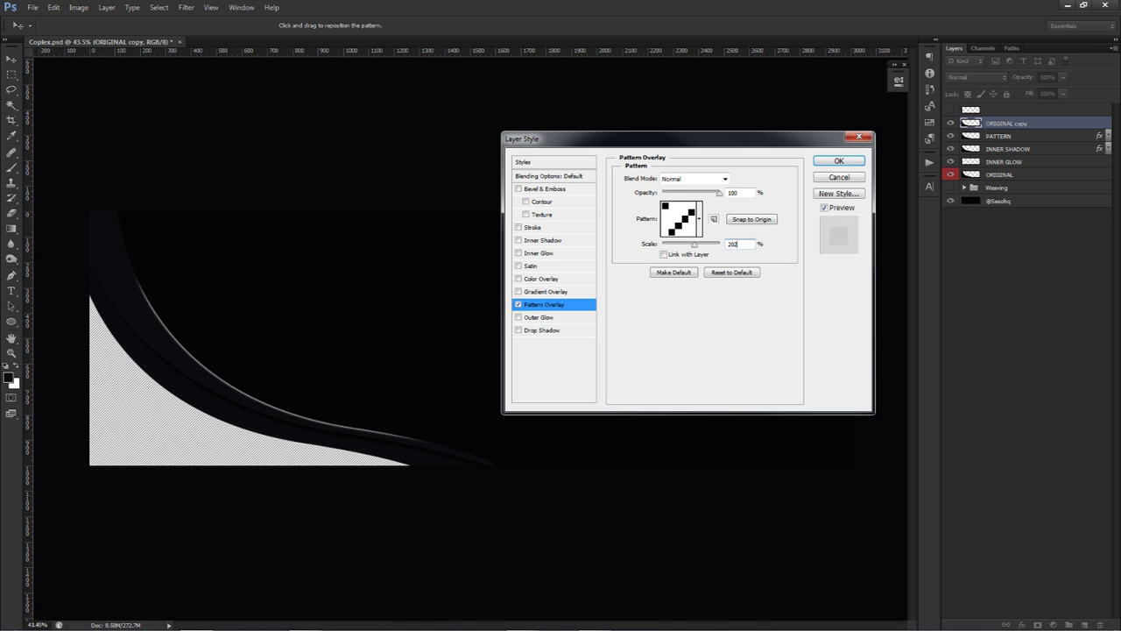
pyautogui.click(710, 179)
pyautogui.click(682, 228)
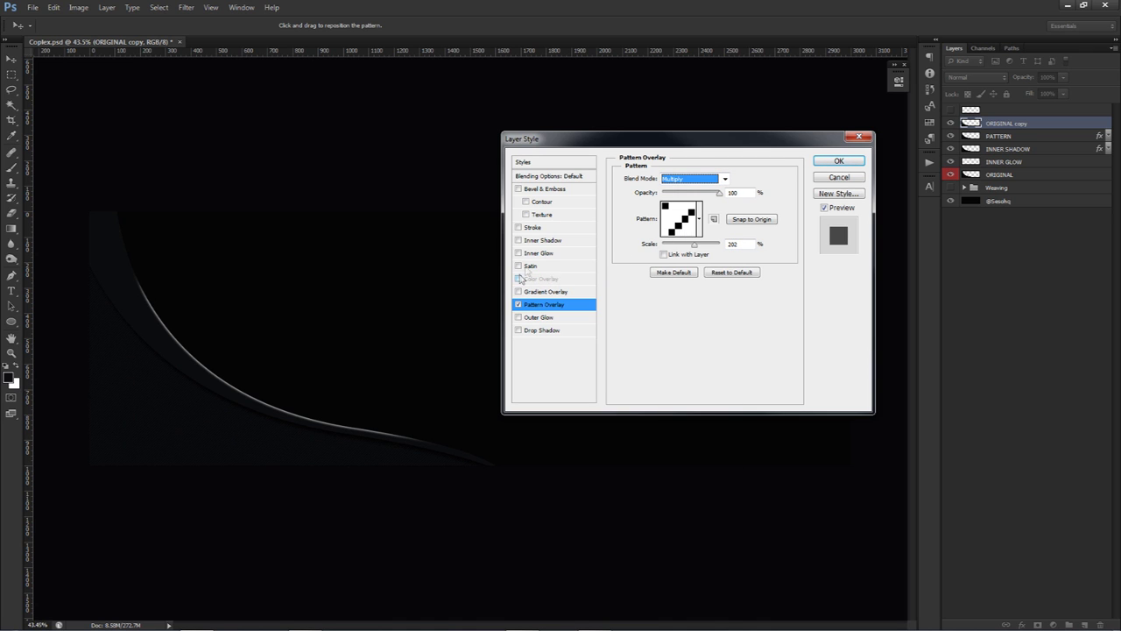
# Add Bevel & Emboss to the ORIGINAL copy layer with global light off, angle 90°, altitude 70° and an adjusted size.
pyautogui.click(540, 191)
pyautogui.doubleClick(706, 274)
pyautogui.click(691, 286)
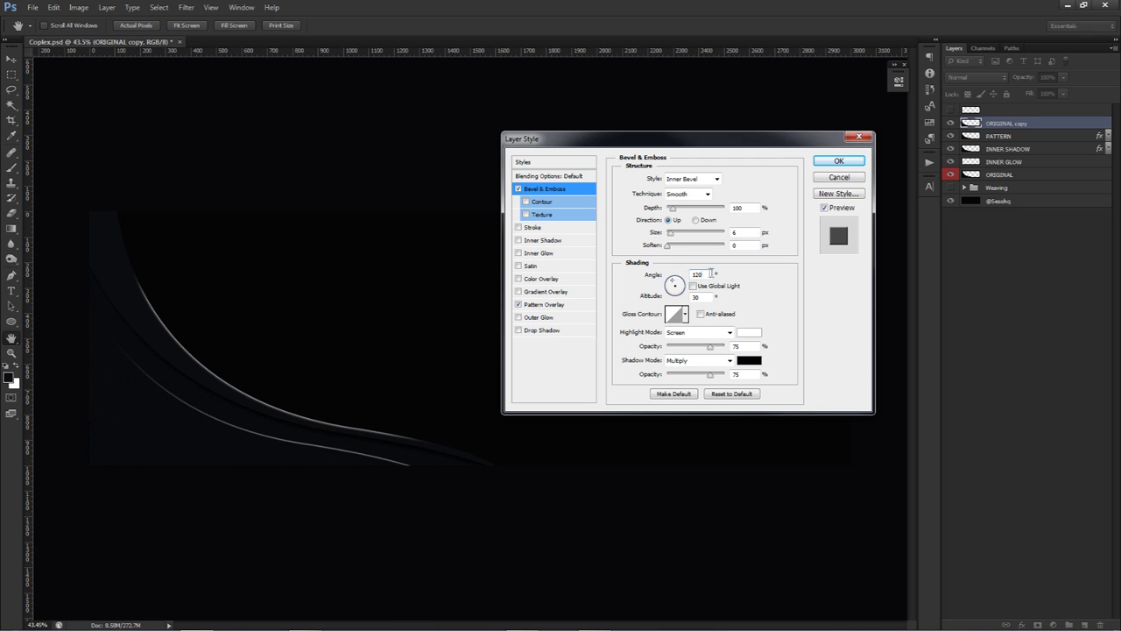
pyautogui.write('90')
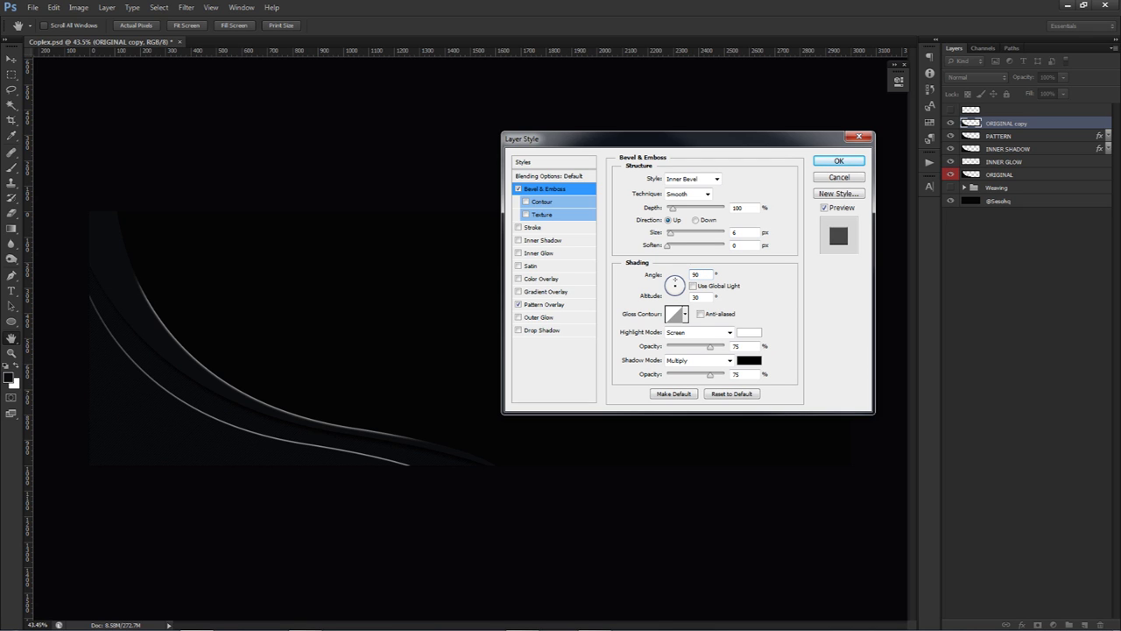
pyautogui.doubleClick(694, 297)
pyautogui.write('70')
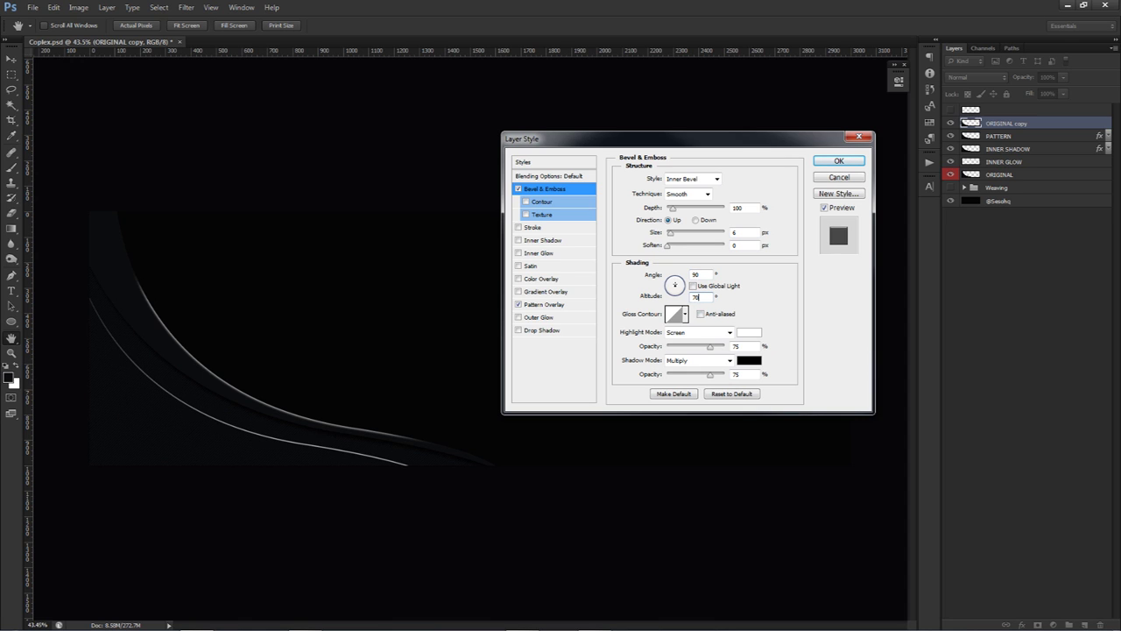
pyautogui.doubleClick(744, 231)
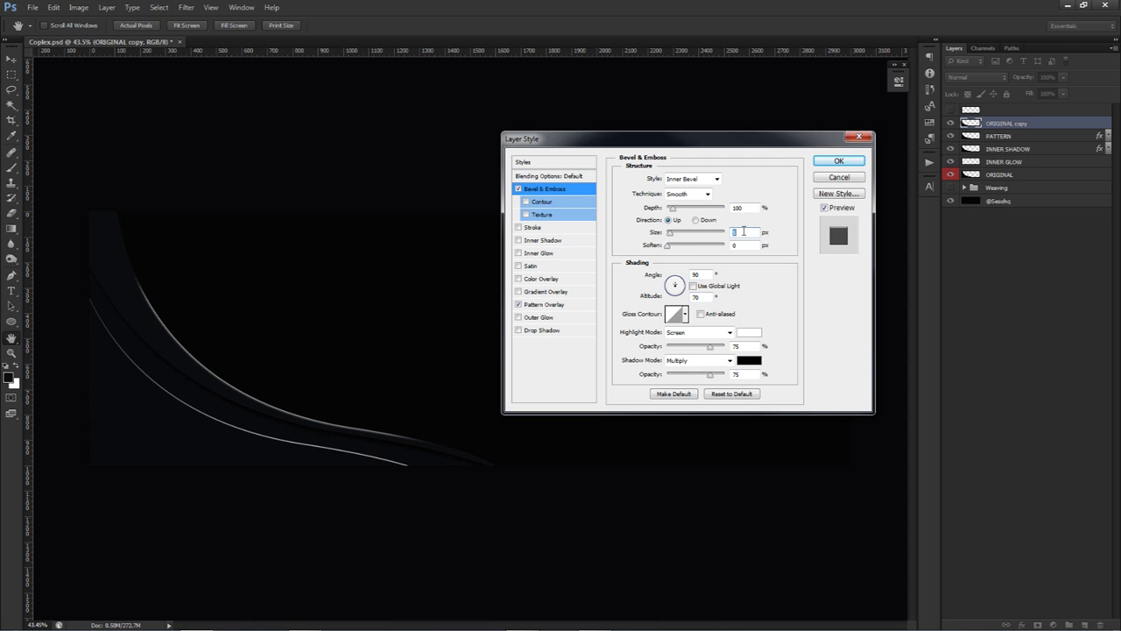
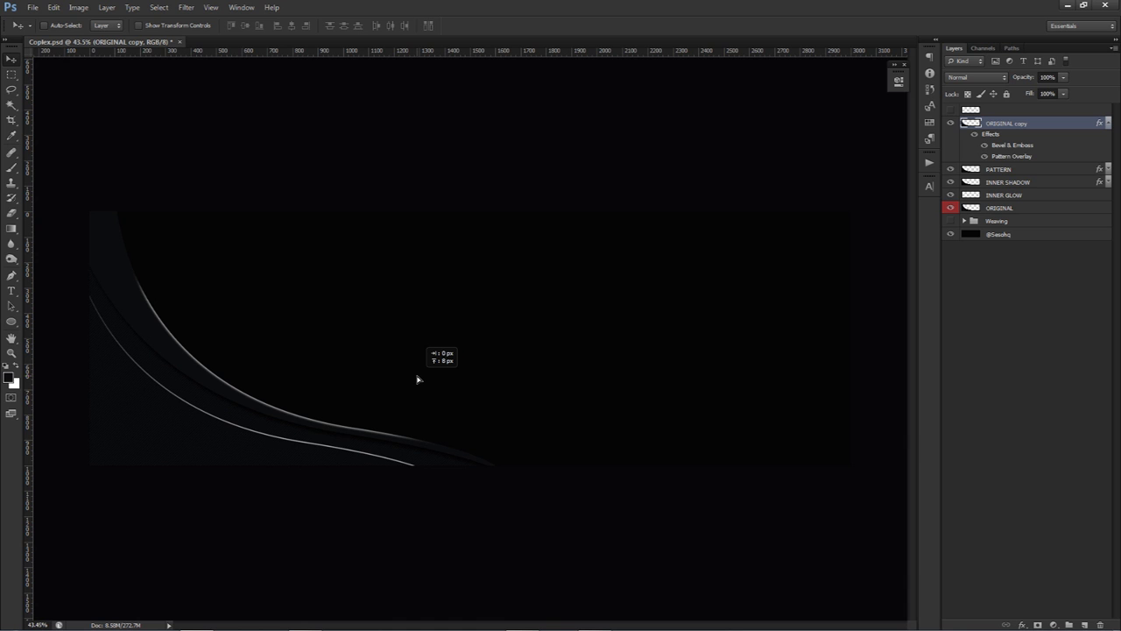
# Rotate and reposition the ORIGINAL copy layer with Free Transform so its highlighted curve sits inside the outer band.
pyautogui.hotkey('ctrl', 't')
pyautogui.moveTo(535, 283)
pyautogui.mouseDown()
pyautogui.moveTo(550, 319)
pyautogui.moveTo(540, 266)
pyautogui.moveTo(549, 283)
pyautogui.mouseUp()
pyautogui.moveTo(452, 230); pyautogui.dragTo(471, 217)
pyautogui.moveTo(526, 224); pyautogui.dragTo(511, 295)
pyautogui.press('Return')
pyautogui.moveTo(425, 343); pyautogui.dragTo(435, 345)
pyautogui.hotkey('ctrl', 't')
pyautogui.moveTo(705, 353); pyautogui.dragTo(709, 335)
pyautogui.press('Return')
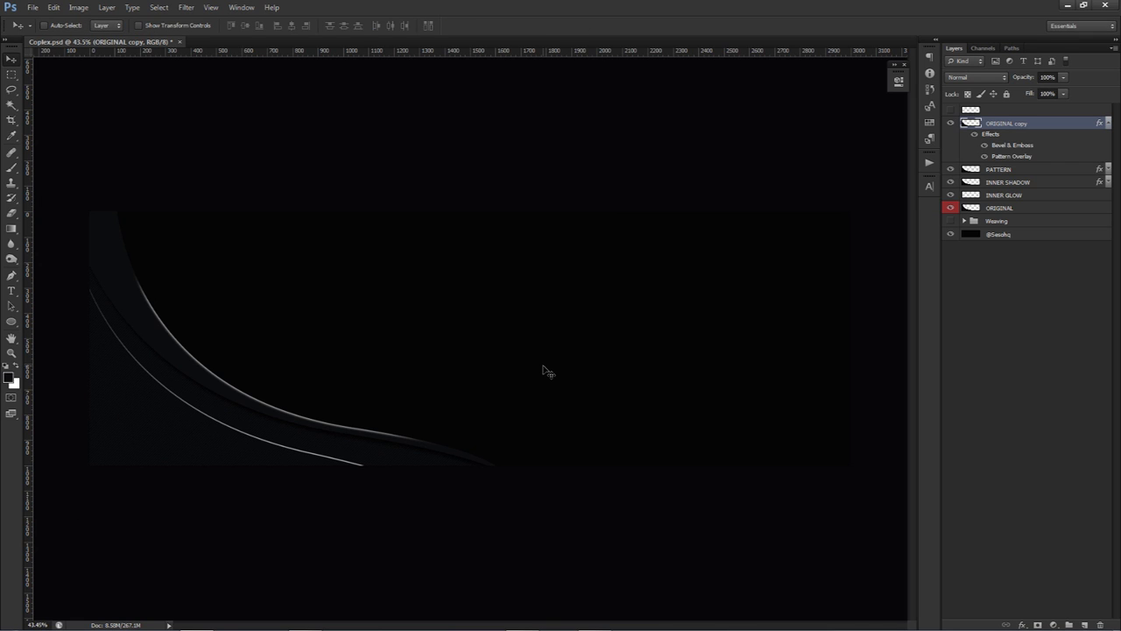
# Rename the ORIGINAL copy layer to PATTERN BEVEL and collapse its effects list.
pyautogui.doubleClick(1018, 124)
pyautogui.write('INN')
pyautogui.write('ER SP')
pyautogui.press('BackSpace')
pyautogui.press('BackSpace')
pyautogui.press('BackSpace')
pyautogui.press('BackSpace')
pyautogui.press('BackSpace')
pyautogui.press('BackSpace')
pyautogui.press('BackSpace')
pyautogui.press('BackSpace')
pyautogui.write('PATTERN BEVEL')
pyautogui.press('Return')
pyautogui.click(1107, 124)
# Duplicate the ORIGINAL layer above PATTERN BEVEL and shift the copy inward from the highlighted curve.
pyautogui.click(1006, 175)
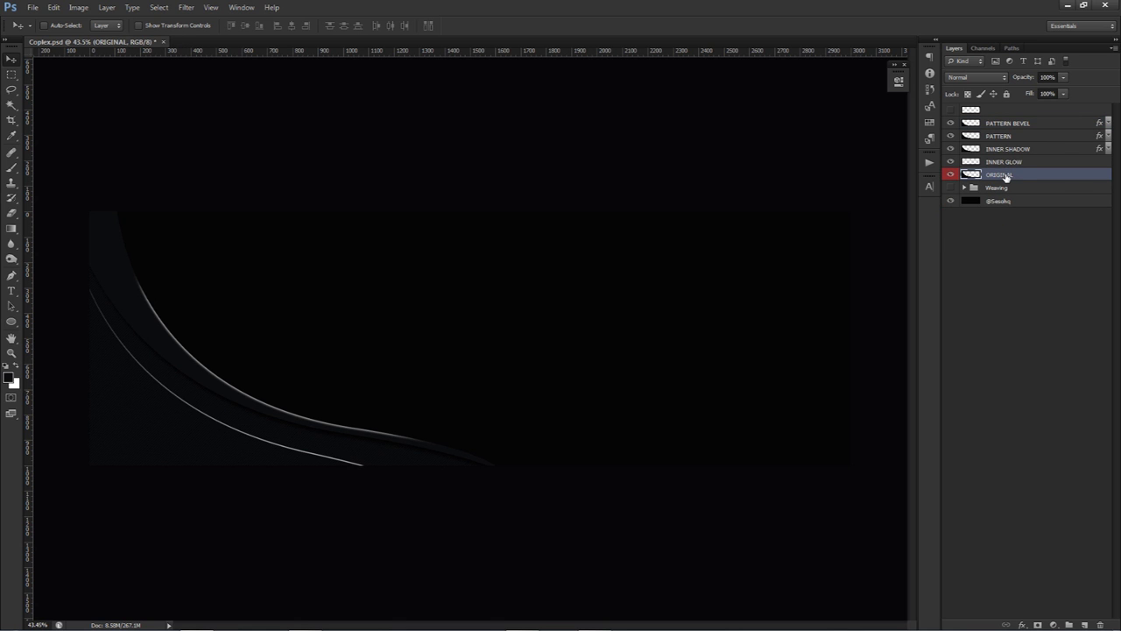
pyautogui.moveTo(1025, 175); pyautogui.dragTo(1026, 123)
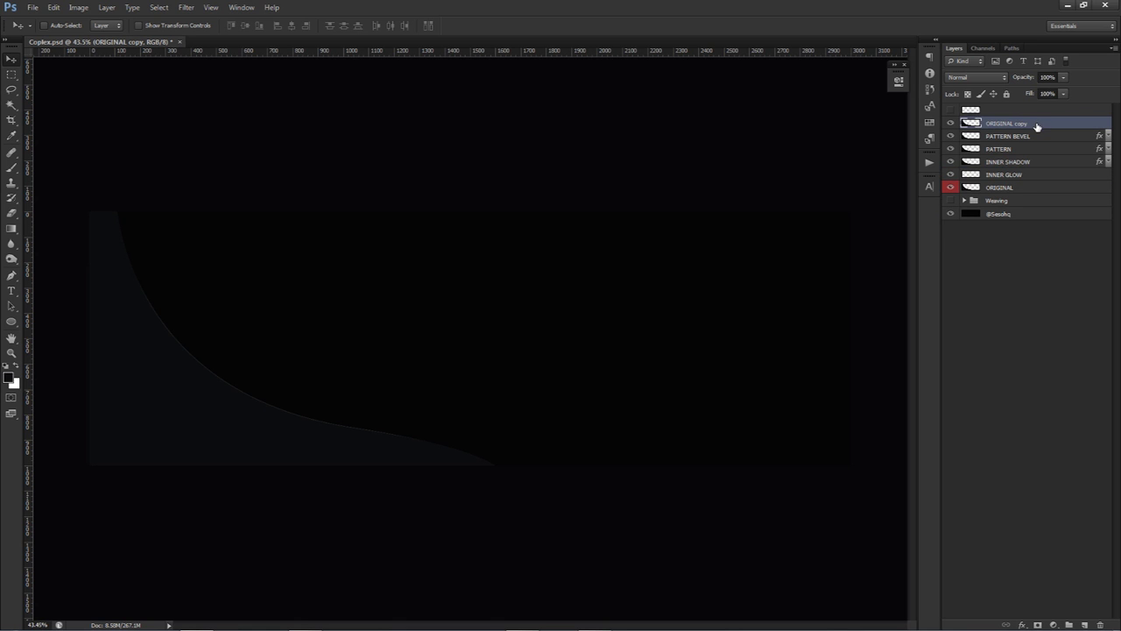
pyautogui.doubleClick(1037, 127)
pyautogui.write('0')
pyautogui.press('Return')
pyautogui.moveTo(513, 344); pyautogui.dragTo(481, 368)
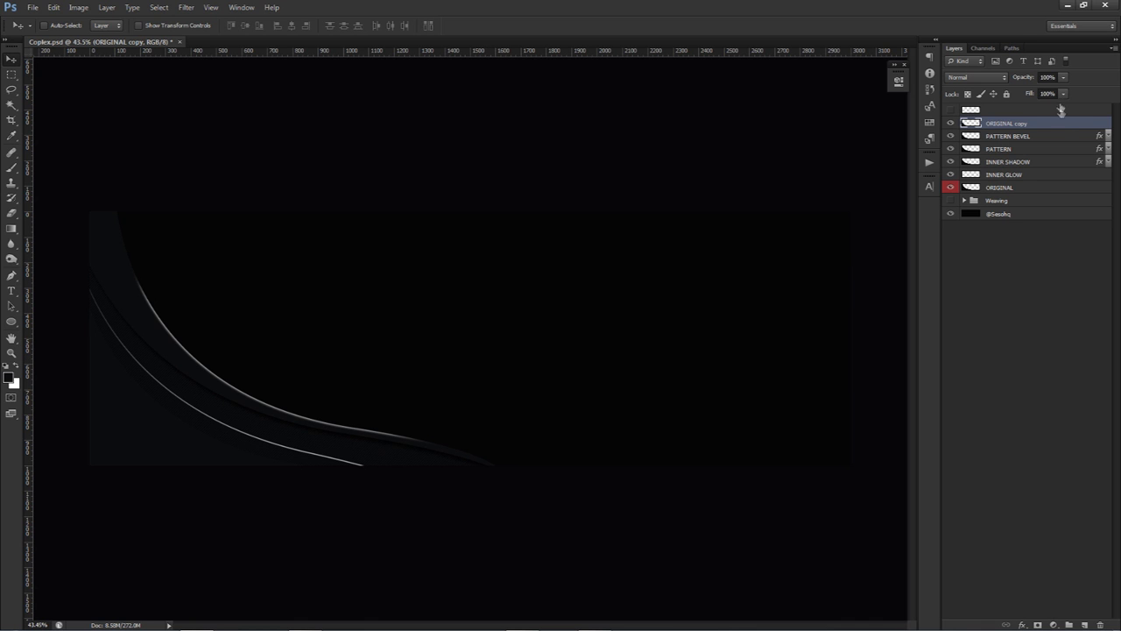
# Add an Inner Shadow to the new ORIGINAL copy with global light off, angle 27°, opacity 85% and an adjusted size.
pyautogui.doubleClick(1063, 123)
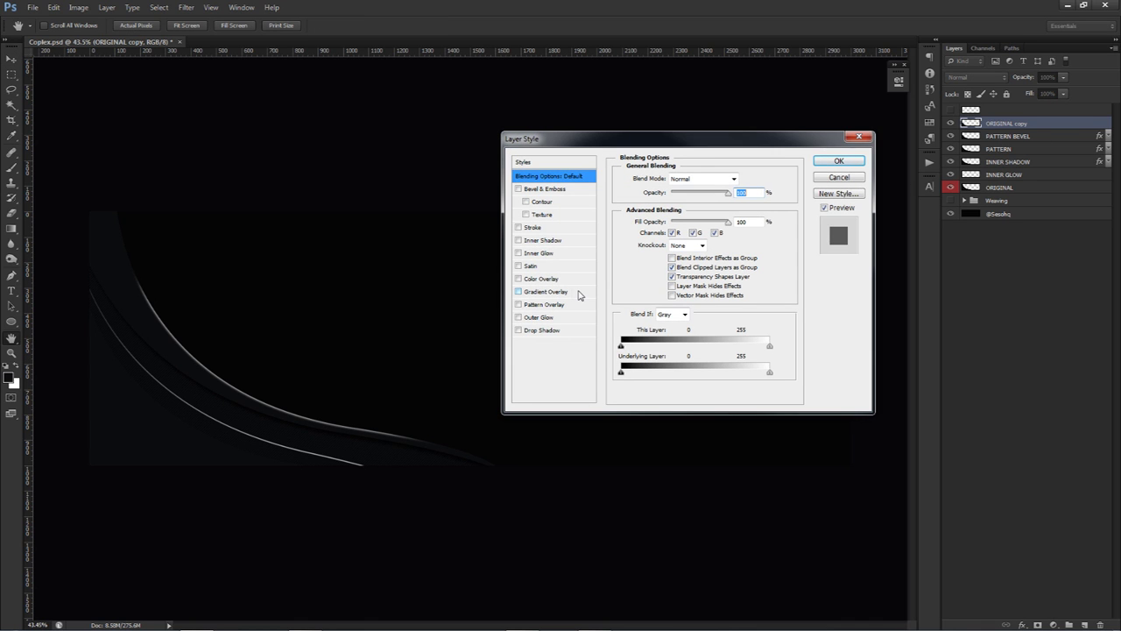
pyautogui.click(540, 240)
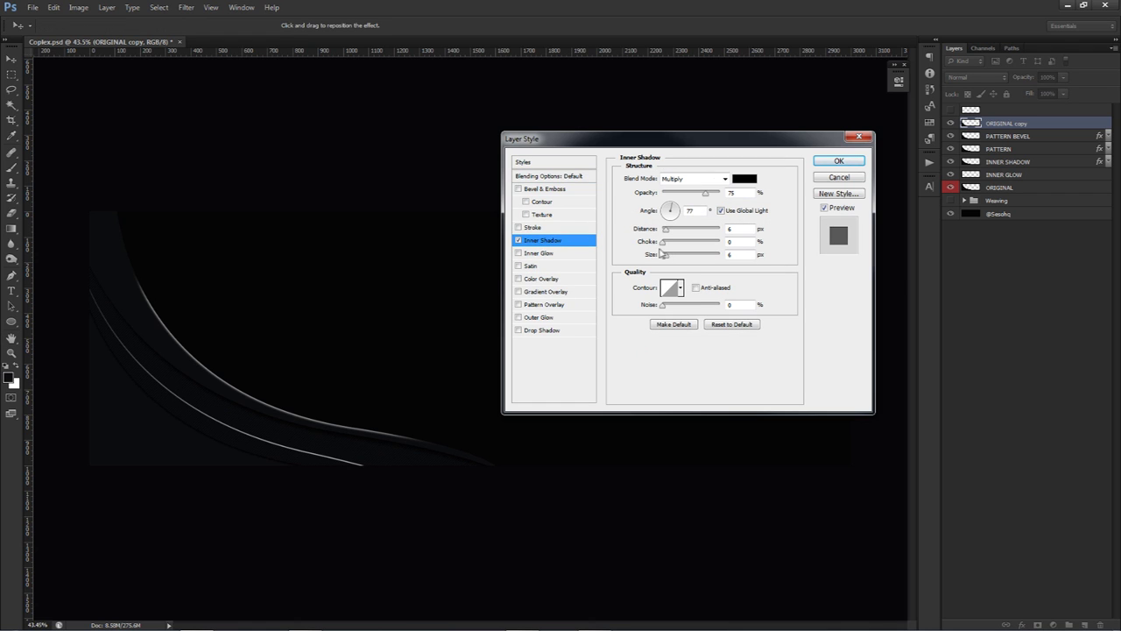
pyautogui.moveTo(676, 258); pyautogui.dragTo(668, 257)
pyautogui.click(721, 211)
pyautogui.moveTo(671, 216); pyautogui.dragTo(712, 197)
pyautogui.click(672, 257)
# Add a diagonal squares Pattern Overlay to the layer at 202% scale in Multiply mode and apply the layer style.
pyautogui.click(531, 303)
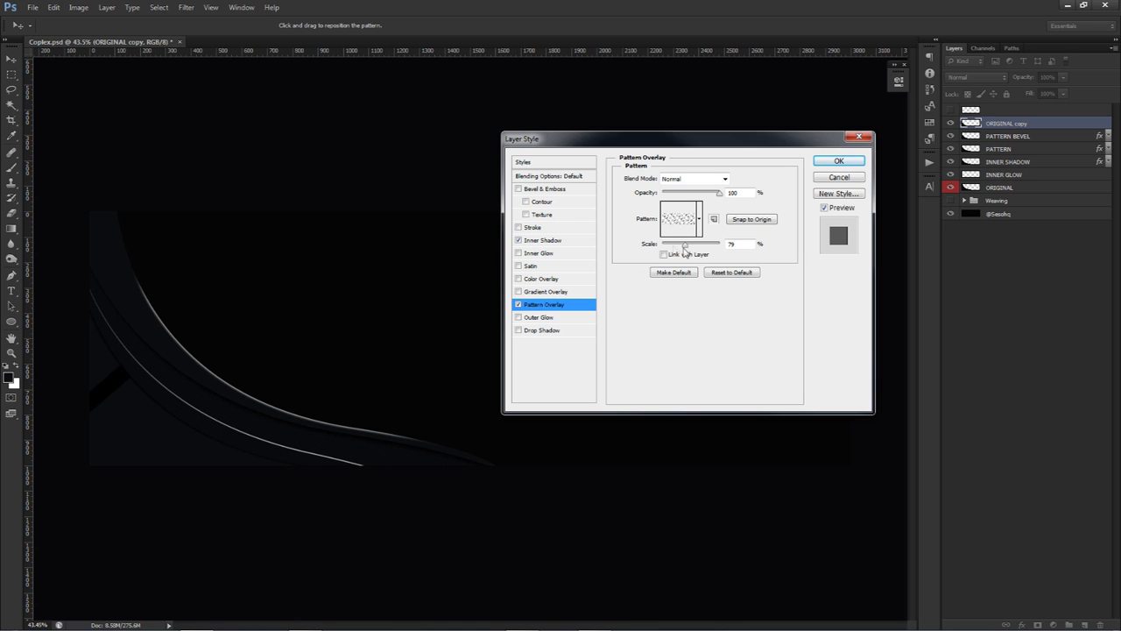
pyautogui.click(686, 224)
pyautogui.doubleClick(679, 254)
pyautogui.click(688, 244)
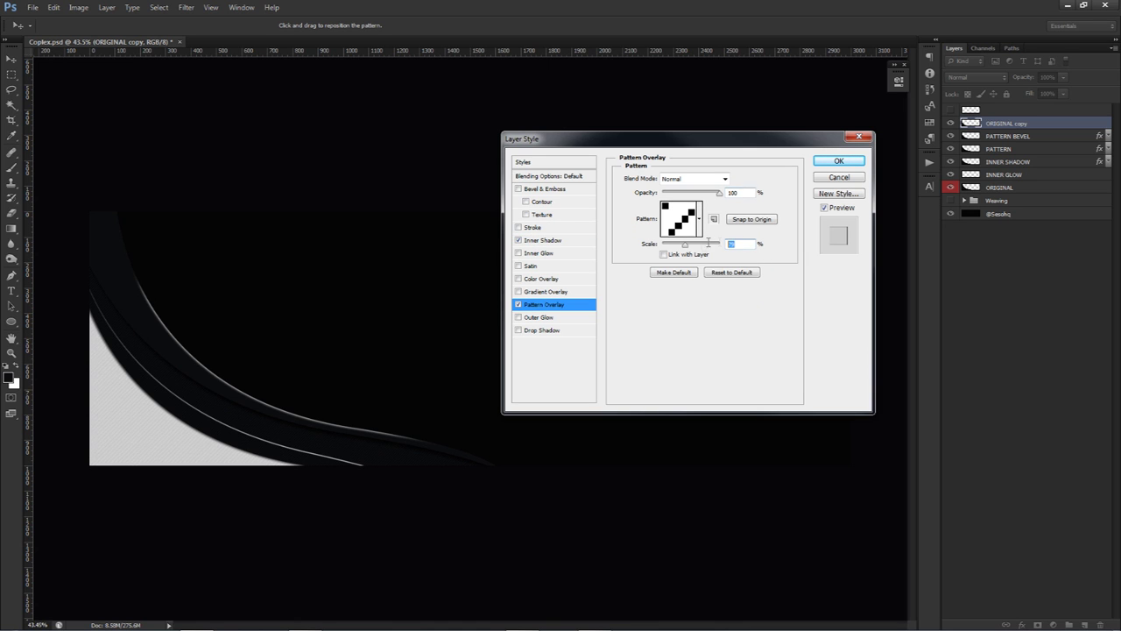
pyautogui.write('202')
pyautogui.click(713, 179)
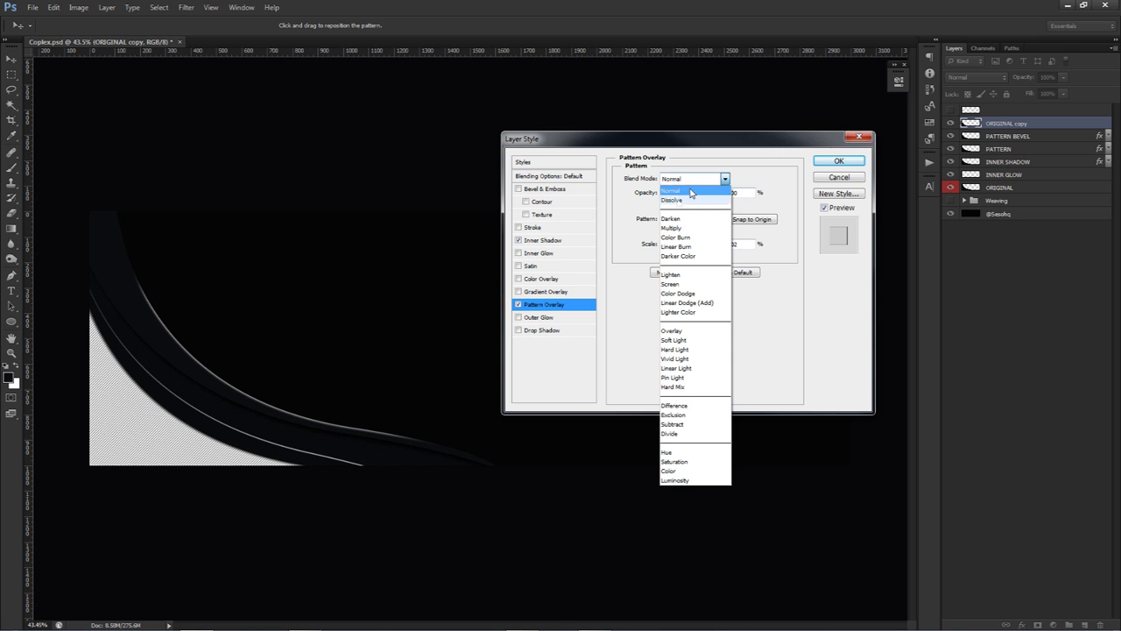
pyautogui.click(692, 225)
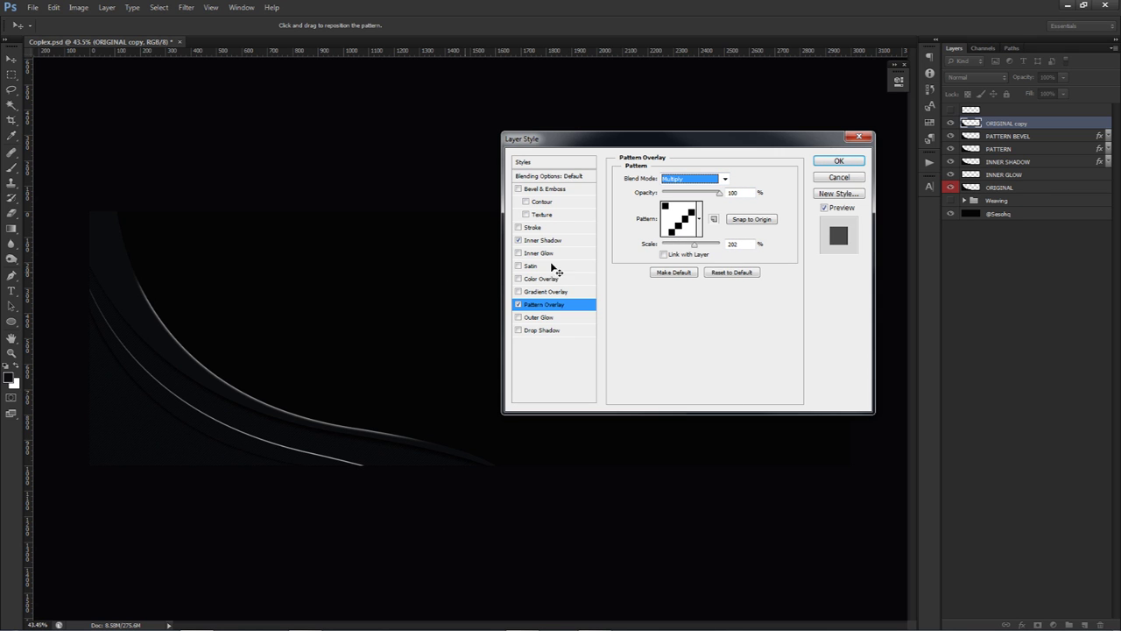
pyautogui.click(838, 161)
# Rotate and reposition the shadowed ORIGINAL copy so its edge follows just inside the PATTERN BEVEL curve.
pyautogui.moveTo(358, 362); pyautogui.dragTo(369, 358)
pyautogui.hotkey('ctrl', 't')
pyautogui.moveTo(585, 351); pyautogui.dragTo(566, 356)
pyautogui.moveTo(363, 377); pyautogui.dragTo(368, 382)
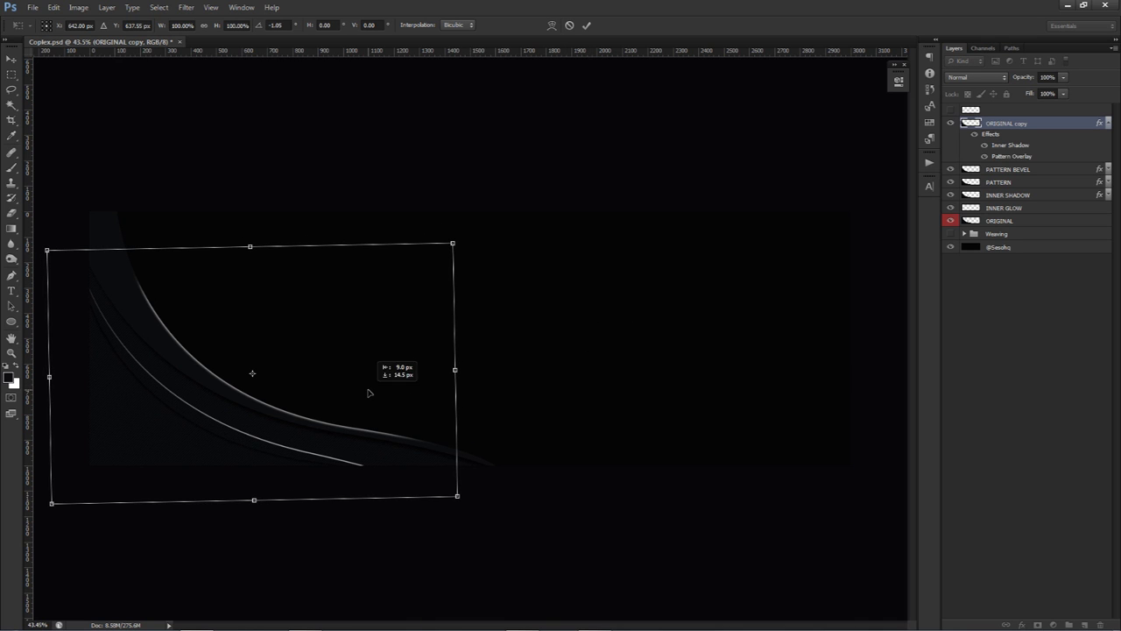
pyautogui.moveTo(459, 245); pyautogui.dragTo(537, 232)
pyautogui.moveTo(380, 370); pyautogui.dragTo(375, 368)
pyautogui.press('Return')
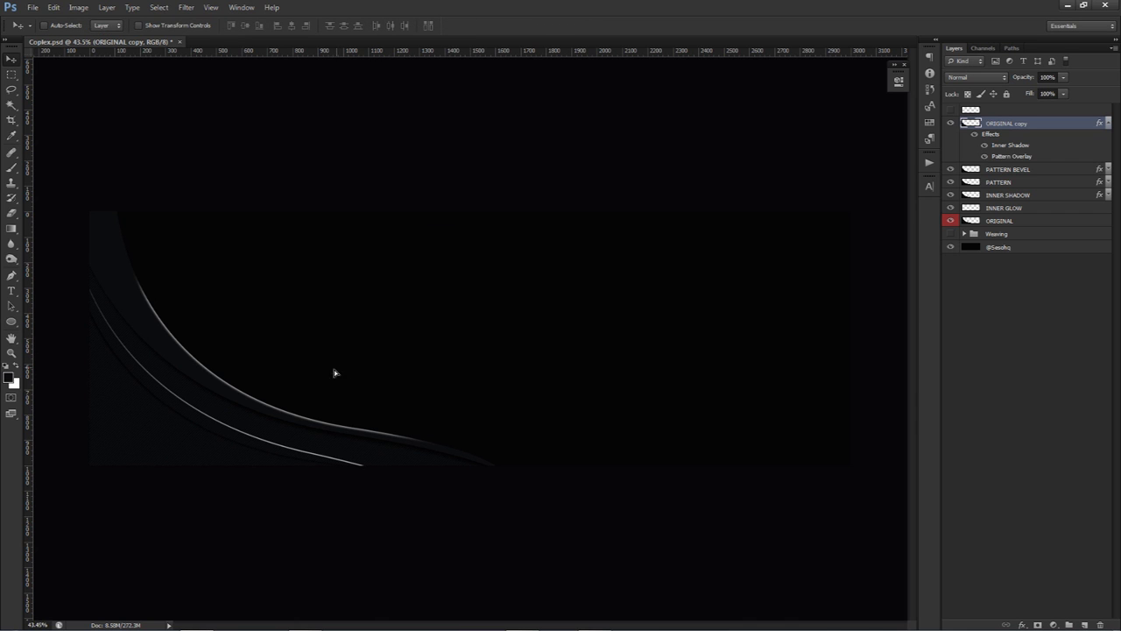
pyautogui.moveTo(290, 360); pyautogui.dragTo(331, 369)
# Rename the ORIGINAL copy layer to INNER SHADOW PATTERN.
pyautogui.doubleClick(1010, 127)
pyautogui.doubleClick(1010, 127)
pyautogui.hotkey('ctrl', 'a')
pyautogui.write('INN')
pyautogui.write('N')
pyautogui.press('Return')
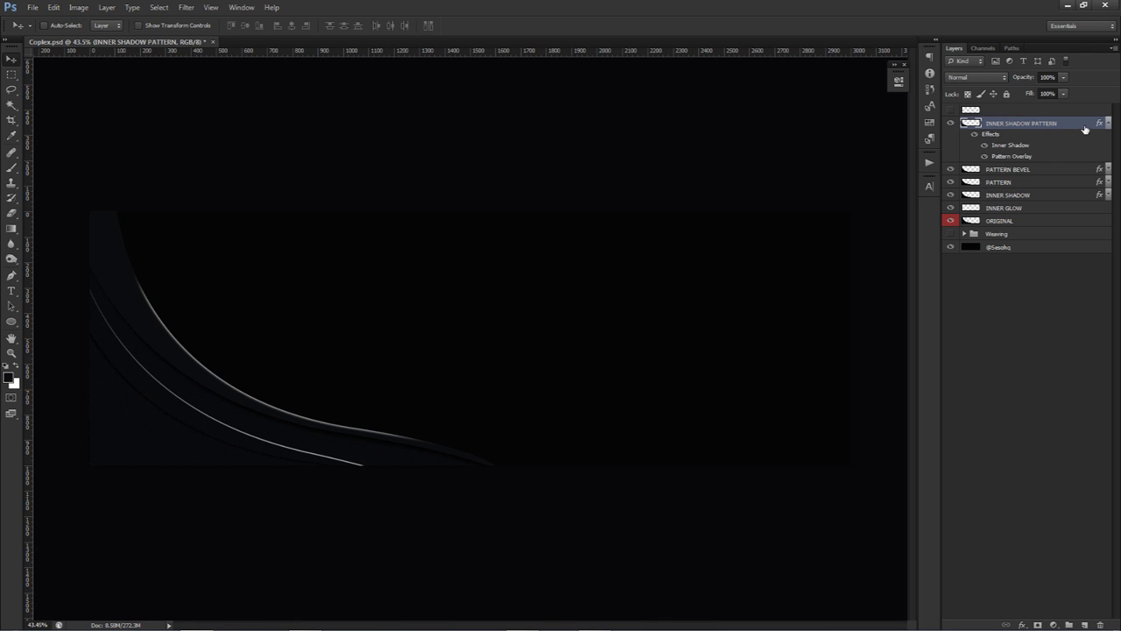
# Duplicate the INNER SHADOW PATTERN layer farther inward and greatly enlarge the copy's inner shadow size.
pyautogui.hotkey('ctrl', 'j')
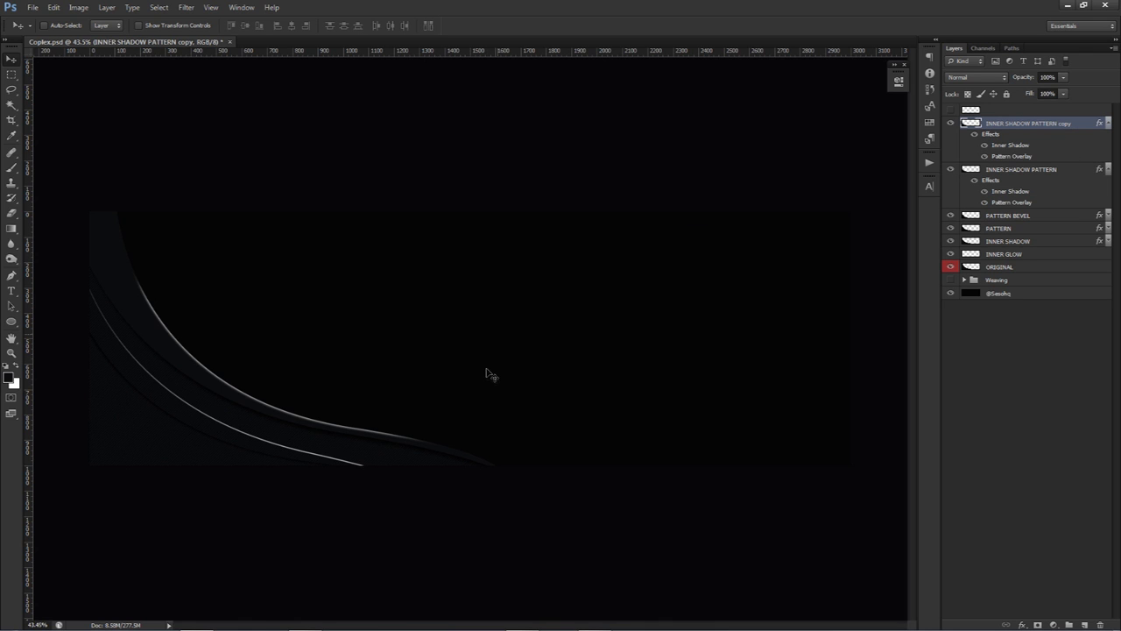
pyautogui.moveTo(345, 371); pyautogui.dragTo(331, 383)
pyautogui.doubleClick(1008, 146)
pyautogui.moveTo(667, 255); pyautogui.dragTo(703, 255)
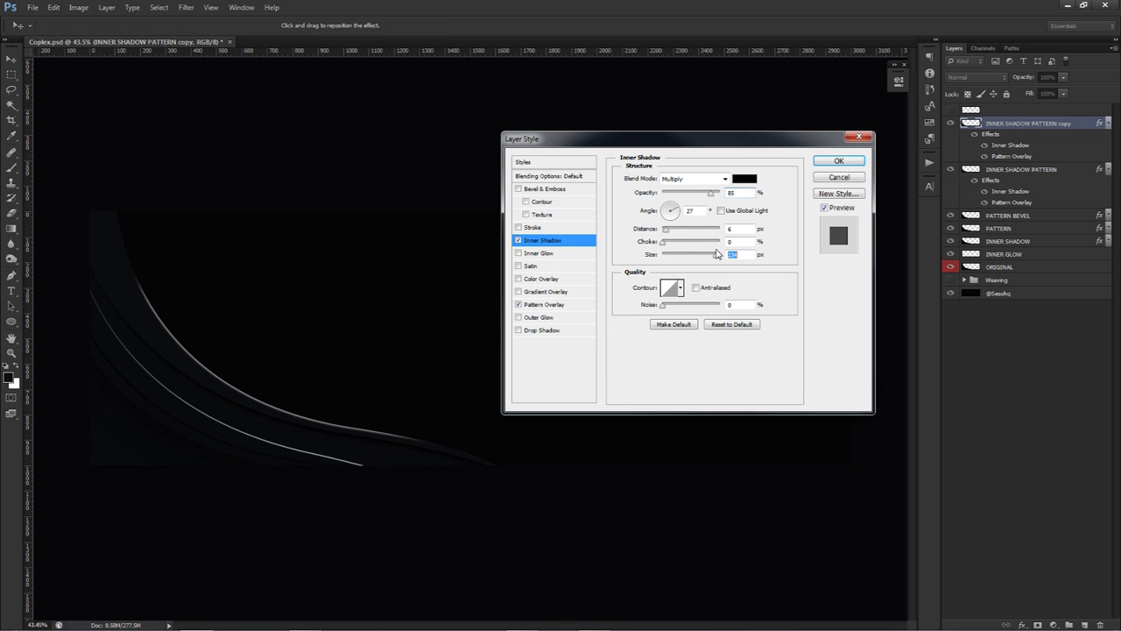
pyautogui.click(839, 162)
pyautogui.moveTo(475, 372); pyautogui.dragTo(476, 375)
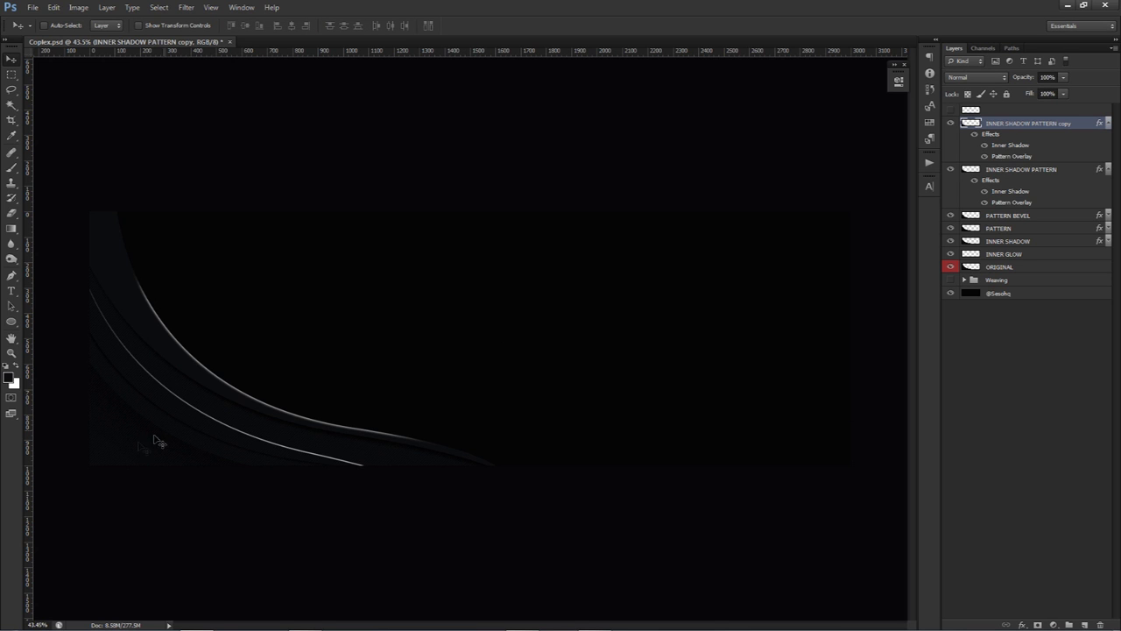
# Identify the PATTERN BEVEL band by toggling layer visibility and slightly raise its lightness with Hue/Saturation.
pyautogui.click(952, 265)
pyautogui.click(953, 266)
pyautogui.click(952, 229)
pyautogui.click(951, 216)
pyautogui.click(951, 216)
pyautogui.click(1007, 218)
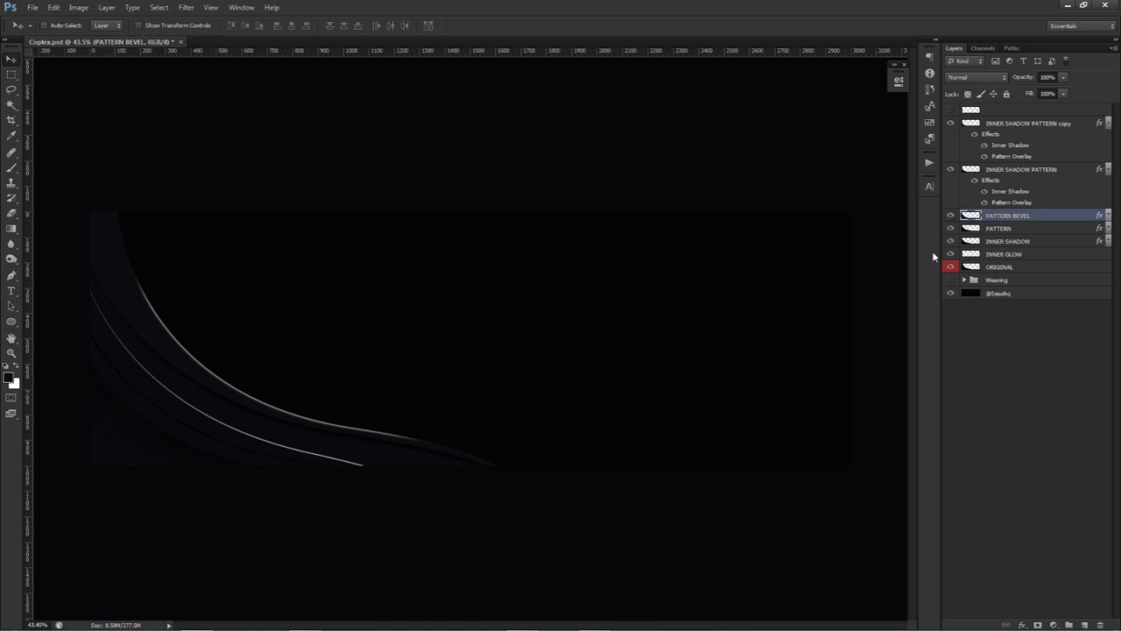
pyautogui.hotkey('ctrl', 'u')
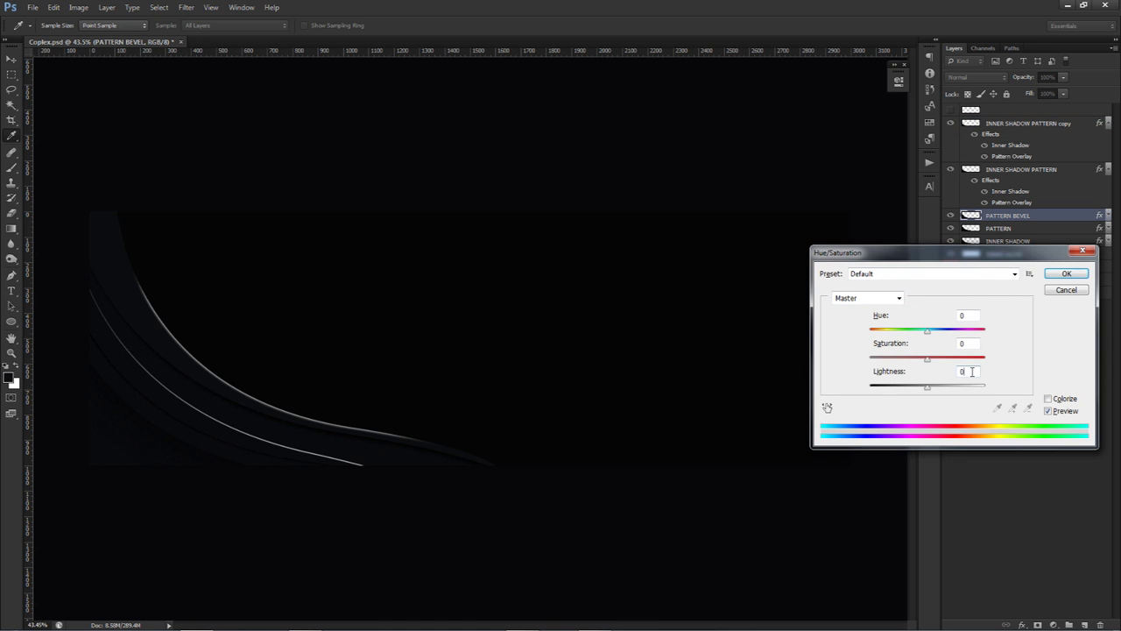
pyautogui.press('Up')
pyautogui.press('Down')
pyautogui.click(1065, 273)
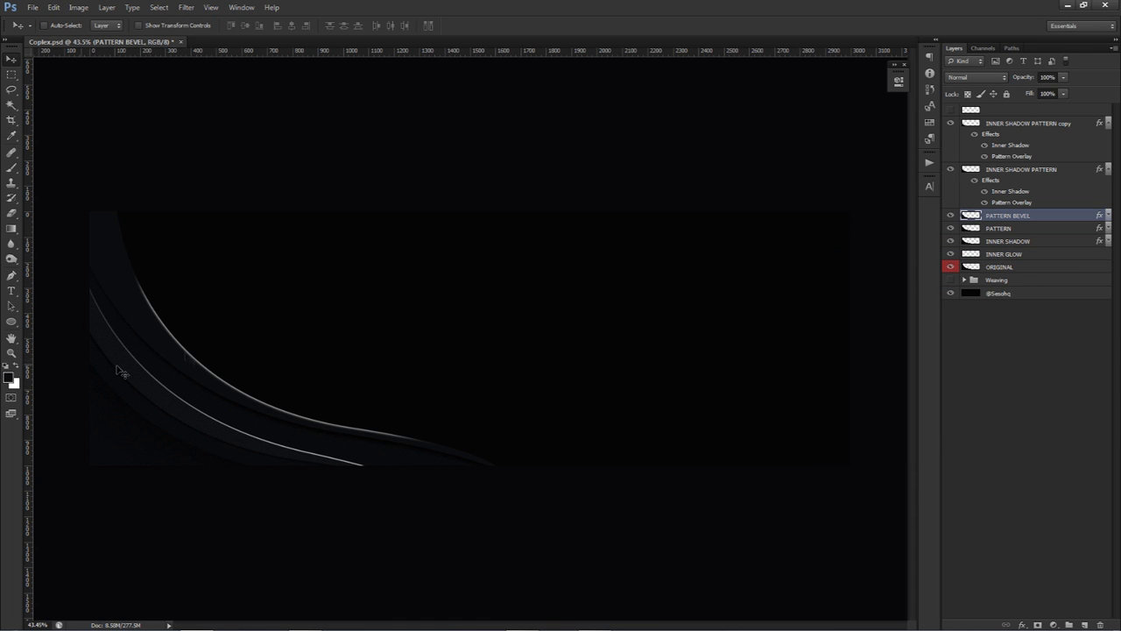
# Rotate the INNER SHADOW PATTERN copy layer slightly clockwise with Free Transform.
pyautogui.click(1013, 127)
pyautogui.hotkey('ctrl', 't')
pyautogui.moveTo(701, 225); pyautogui.dragTo(718, 240)
pyautogui.press('Return')
# Rotate PATTERN BEVEL clockwise and partly back to refine its curve, and collapse both INNER SHADOW PATTERN effects lists.
pyautogui.click(1007, 217)
pyautogui.hotkey('ctrl', 't')
pyautogui.moveTo(753, 212); pyautogui.dragTo(768, 238)
pyautogui.press('Return')
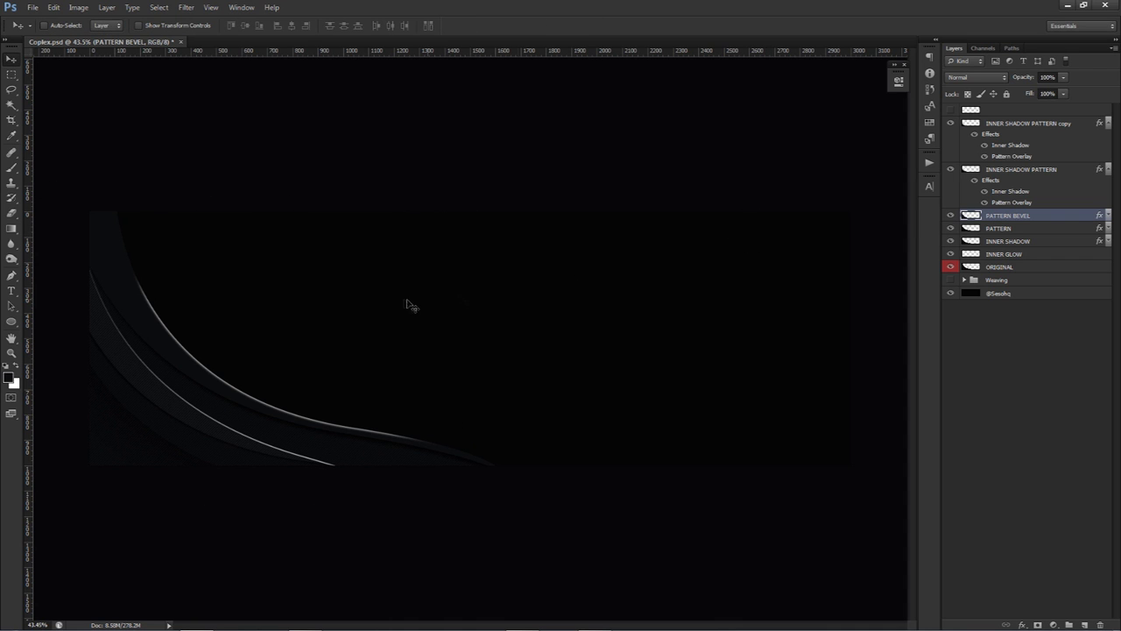
pyautogui.hotkey('ctrl', 't')
pyautogui.moveTo(633, 348)
pyautogui.mouseDown()
pyautogui.moveTo(642, 288)
pyautogui.moveTo(635, 328)
pyautogui.mouseUp()
pyautogui.press('Return')
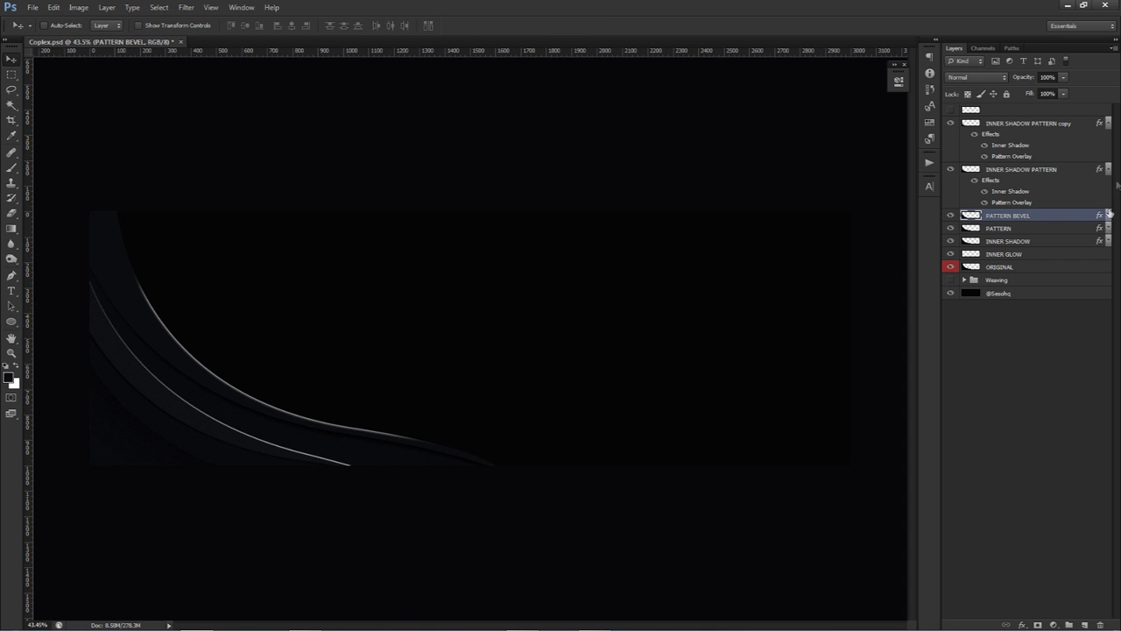
pyautogui.click(1108, 169)
pyautogui.click(1108, 123)
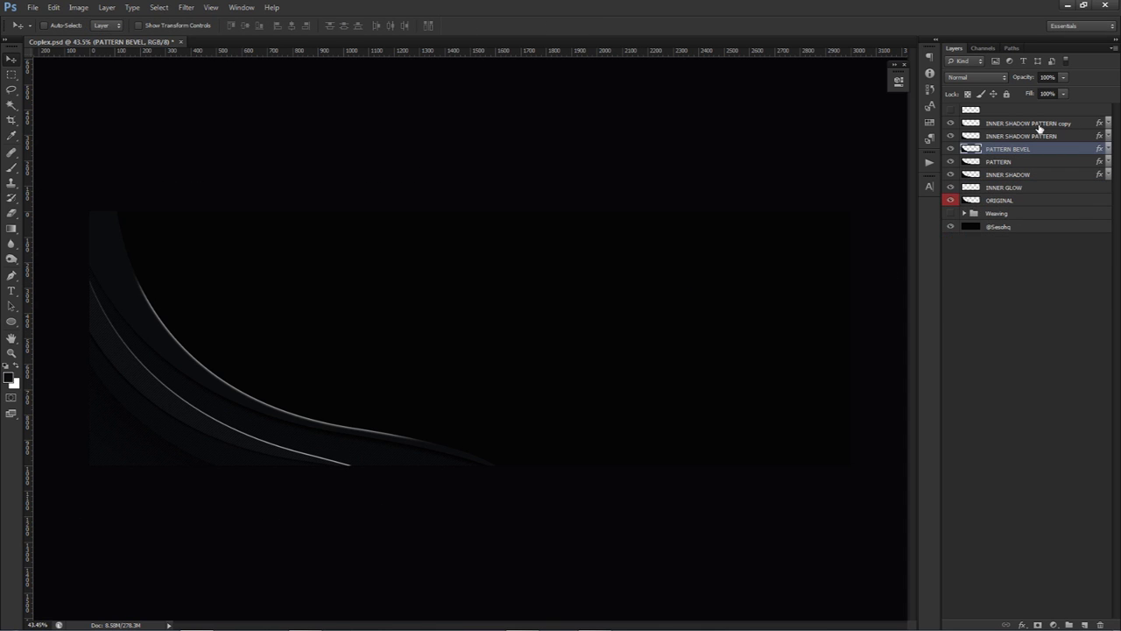
pyautogui.doubleClick(1055, 123)
pyautogui.click(1055, 123)
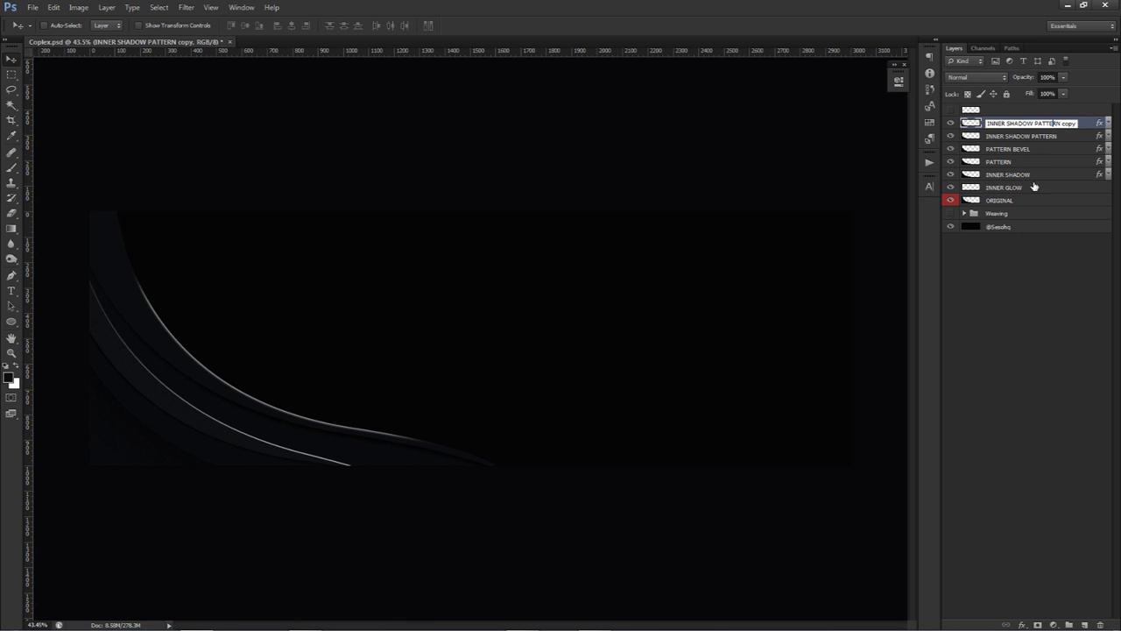
pyautogui.click(1016, 264)
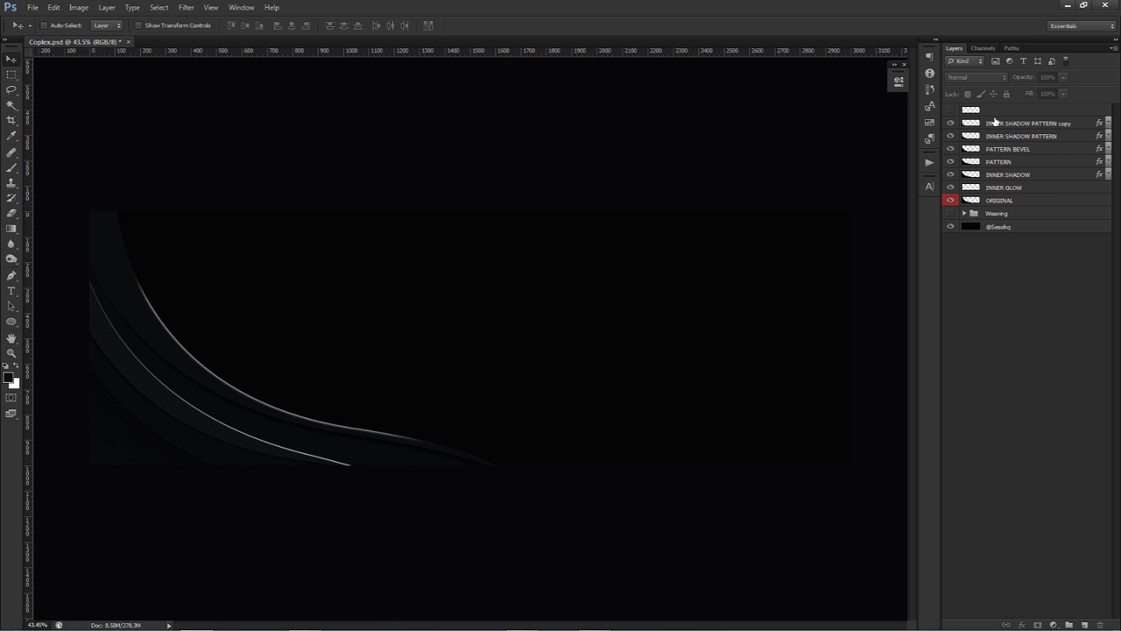
pyautogui.click(995, 122)
# Duplicate the ORIGINAL layer and place the copy above the INNER SHADOW PATTERN copy layer.
pyautogui.click(1004, 199)
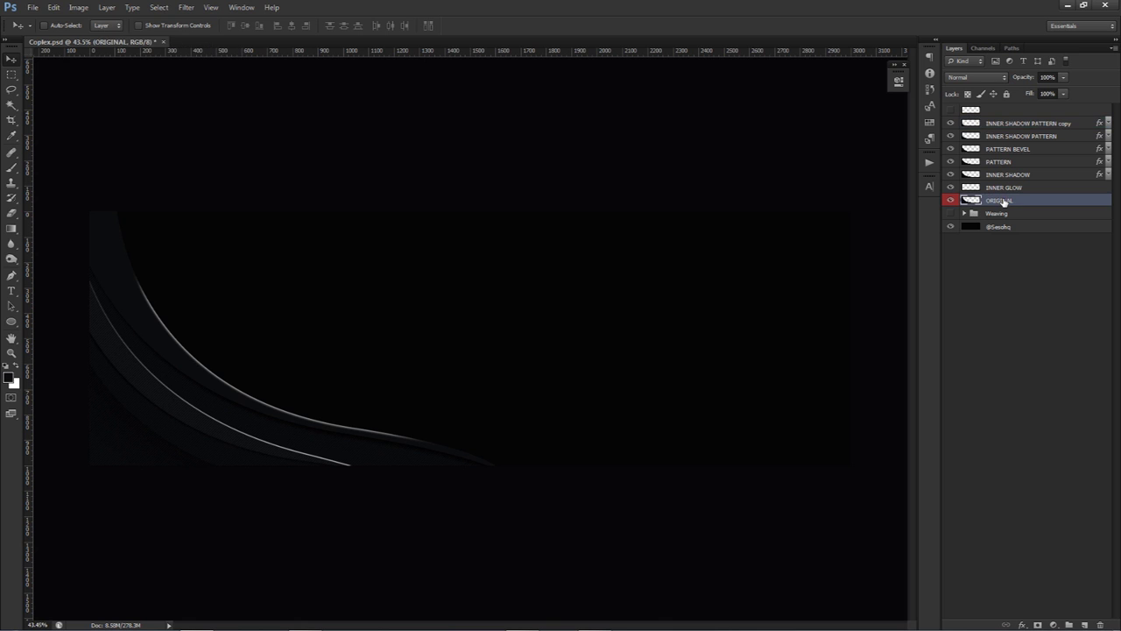
pyautogui.moveTo(1003, 205); pyautogui.dragTo(1035, 117)
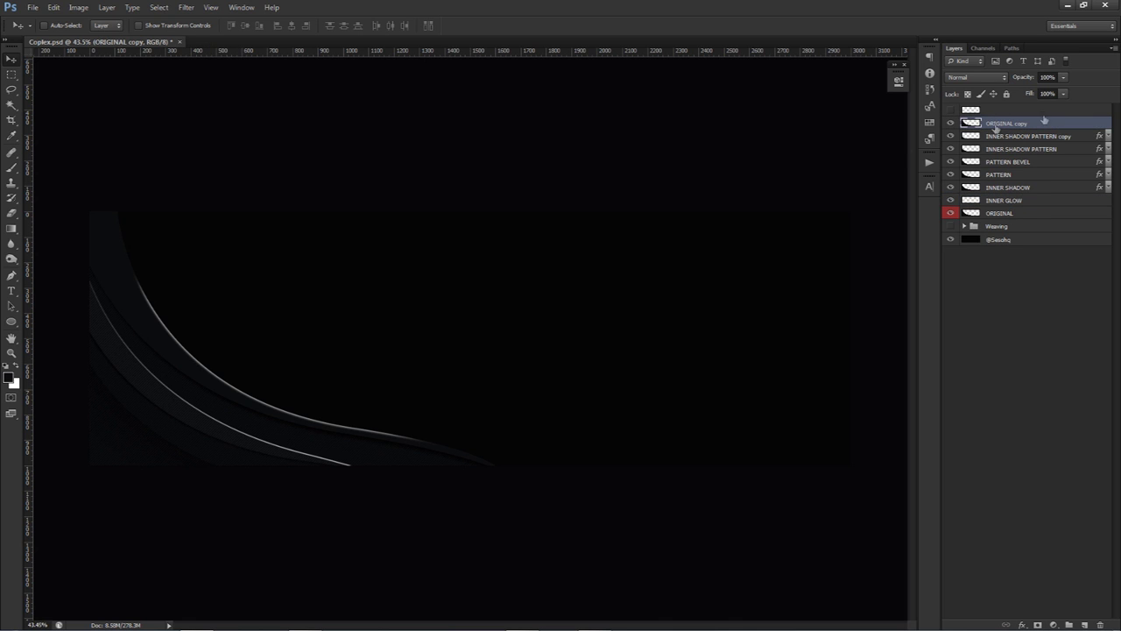
# Set the ORIGINAL copy layer's fill to 0% and add an Inner Glow effect to it.
pyautogui.click(1046, 93)
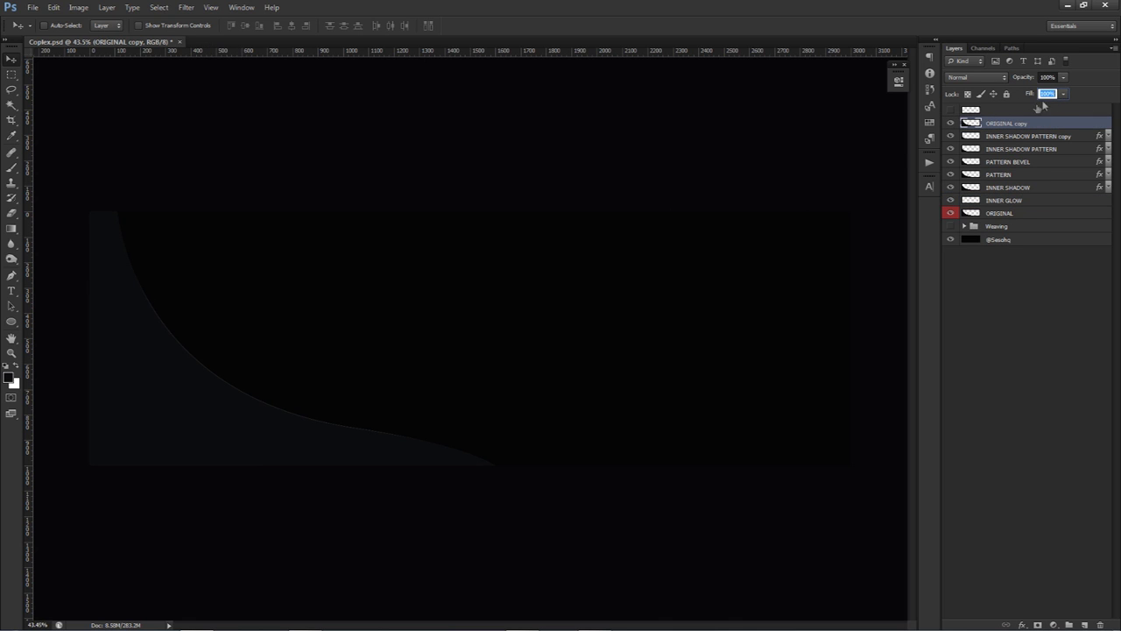
pyautogui.write('0')
pyautogui.press('Return')
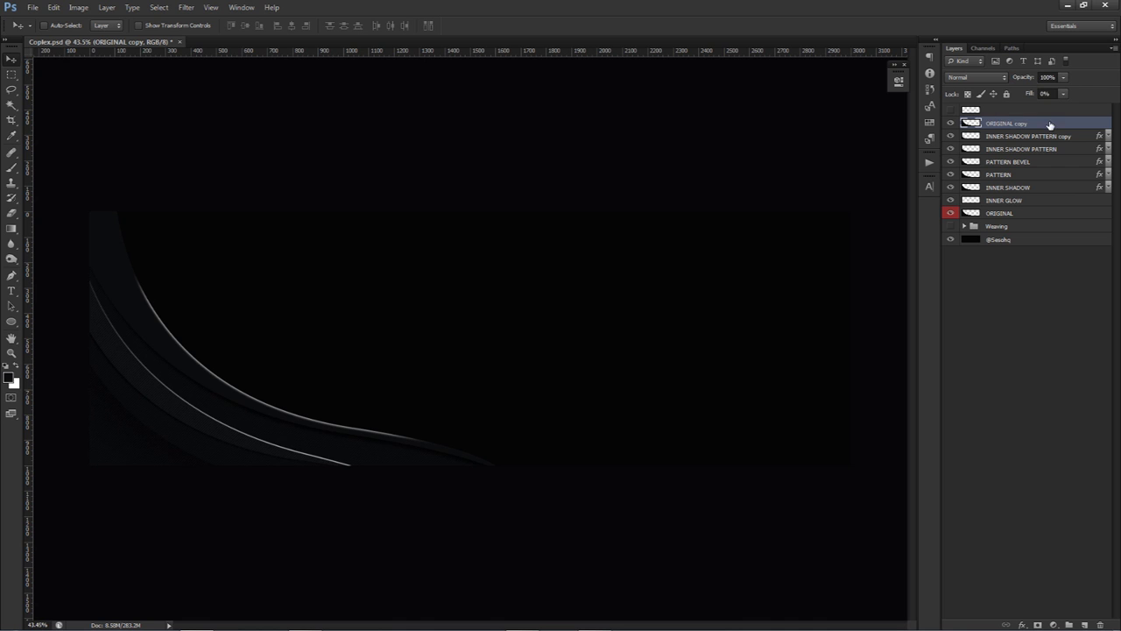
pyautogui.doubleClick(1051, 124)
pyautogui.click(535, 254)
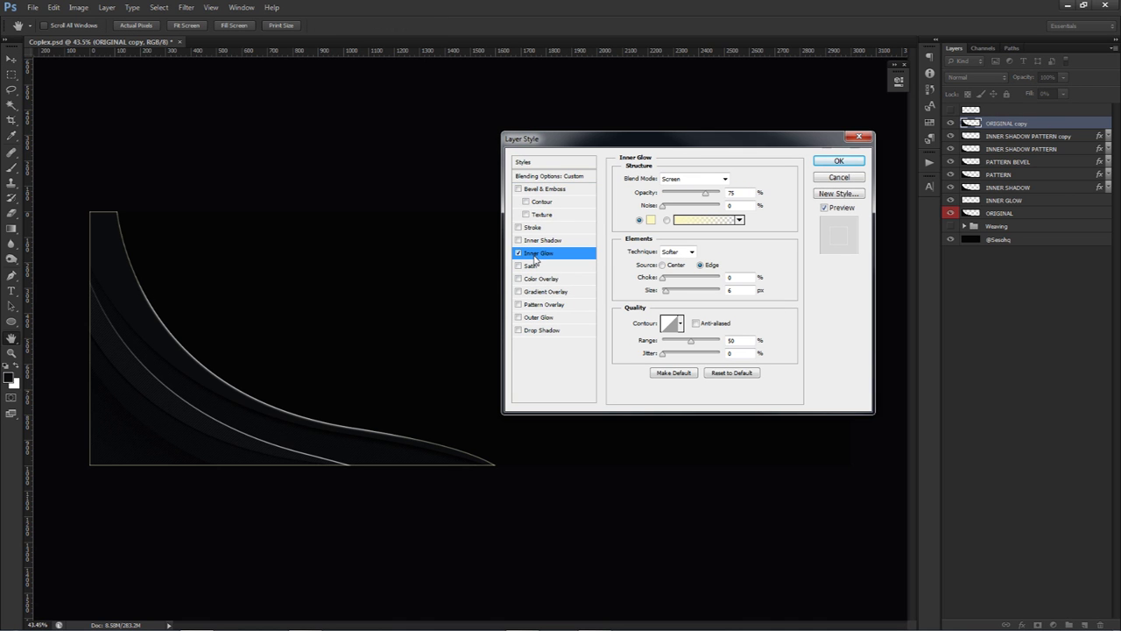
# Set the inner glow's color to dark yellow d0b818 and its size to 11 px.
pyautogui.click(651, 220)
pyautogui.moveTo(648, 280)
pyautogui.mouseDown()
pyautogui.moveTo(688, 258)
pyautogui.moveTo(666, 264)
pyautogui.mouseUp()
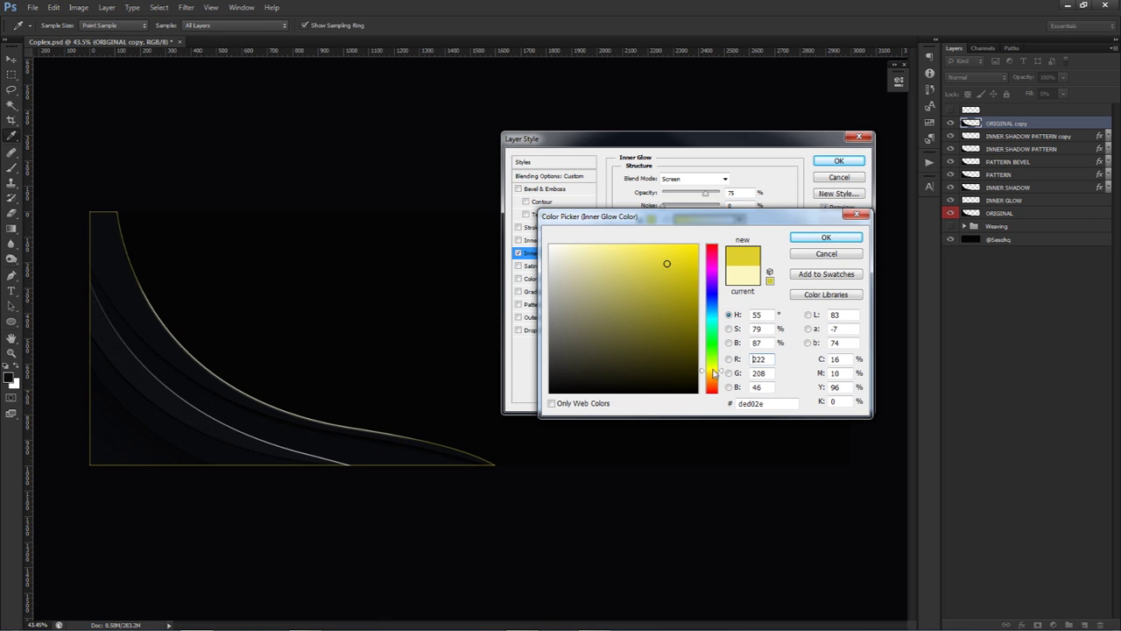
pyautogui.moveTo(715, 377); pyautogui.dragTo(713, 372)
pyautogui.moveTo(675, 258); pyautogui.dragTo(679, 272)
pyautogui.click(819, 239)
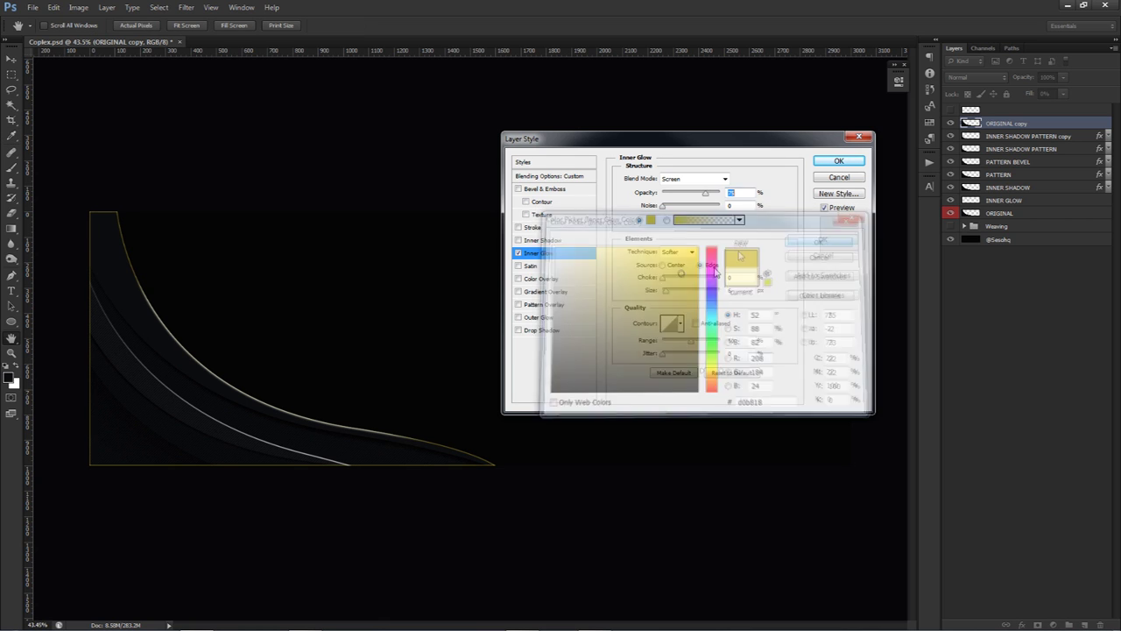
pyautogui.click(832, 164)
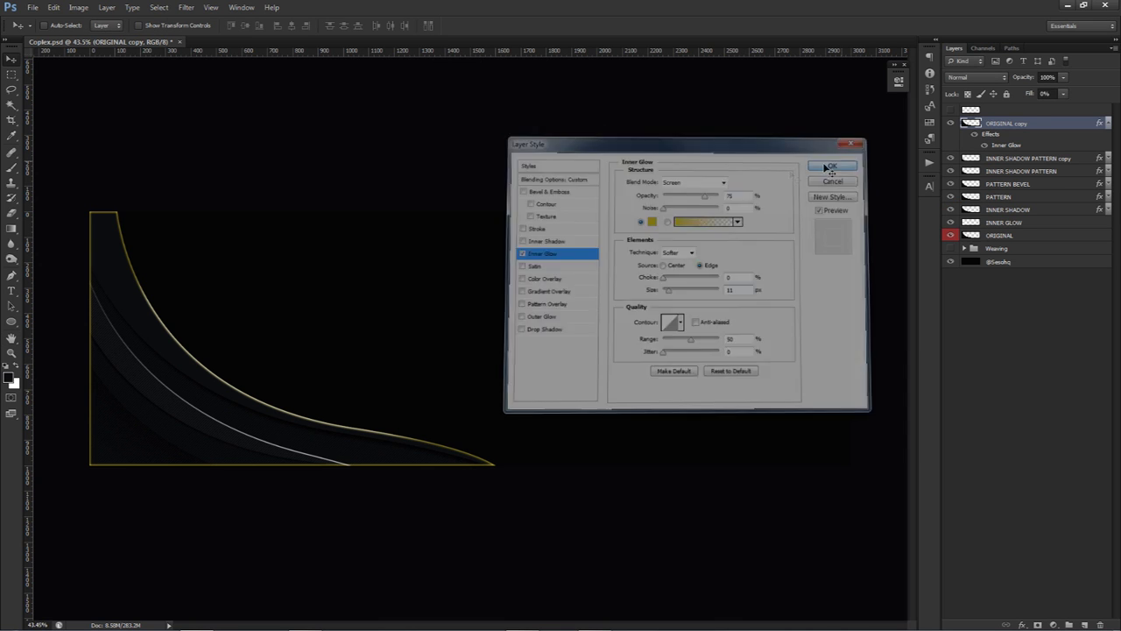
# Reposition ORIGINAL copy inward so its gold outline runs between the two light edge lines of the curved bands.
pyautogui.moveTo(435, 282); pyautogui.dragTo(415, 299)
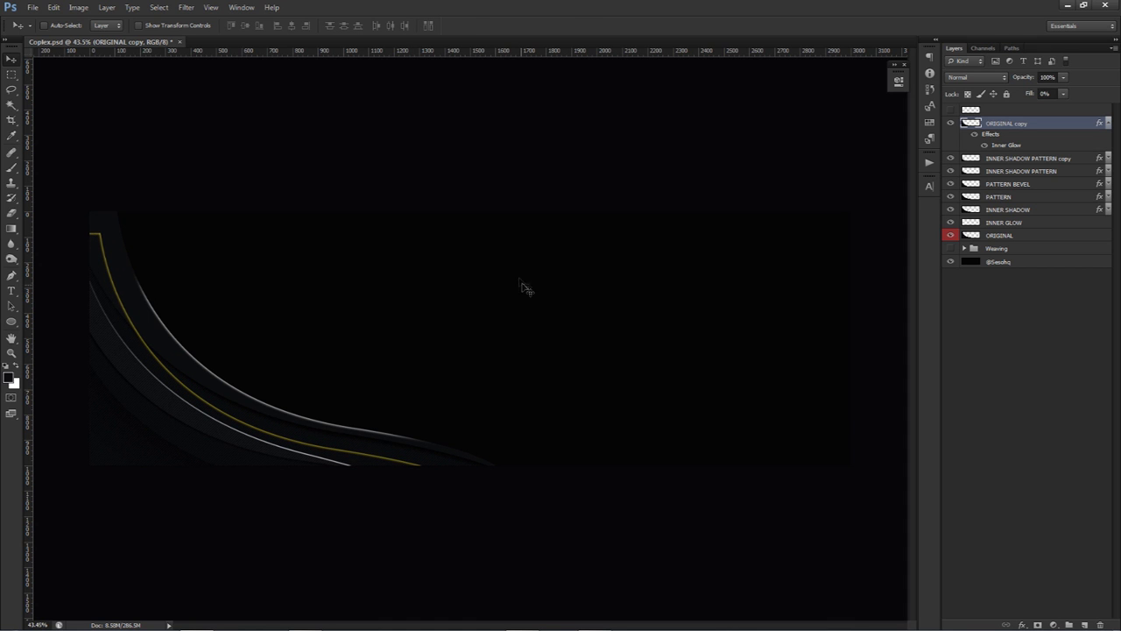
pyautogui.hotkey('ctrl', 't')
pyautogui.moveTo(479, 233); pyautogui.dragTo(601, 219)
pyautogui.hotkey('ctrl', 'z')
pyautogui.press('Return')
pyautogui.moveTo(417, 293); pyautogui.dragTo(383, 277)
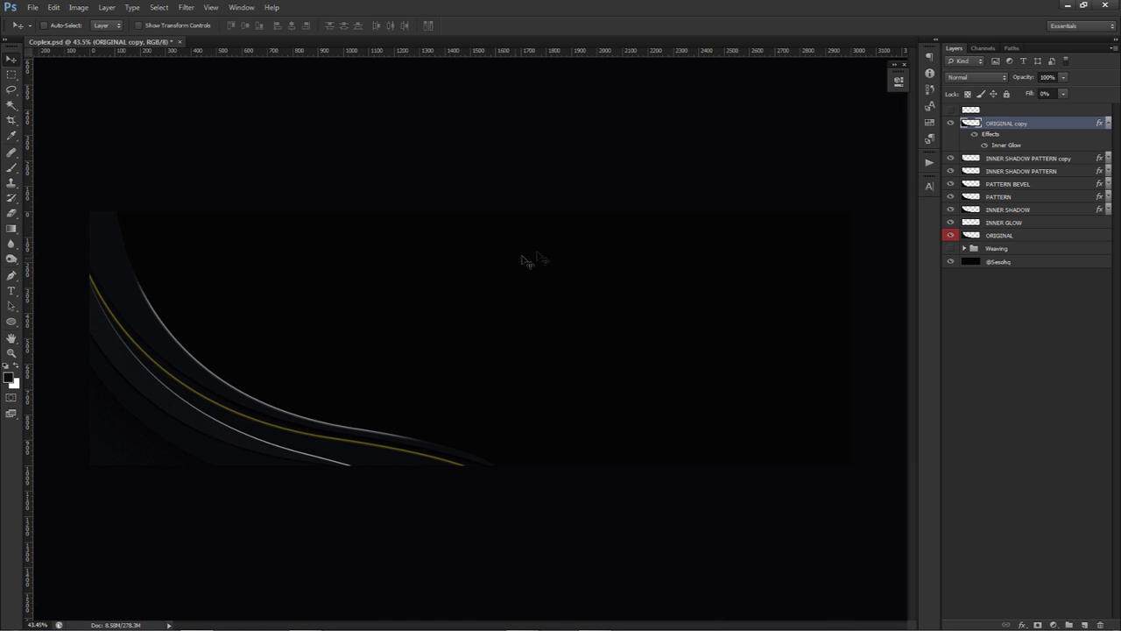
# Increase the inner glow size of ORIGINAL copy to 18 px.
pyautogui.doubleClick(1007, 146)
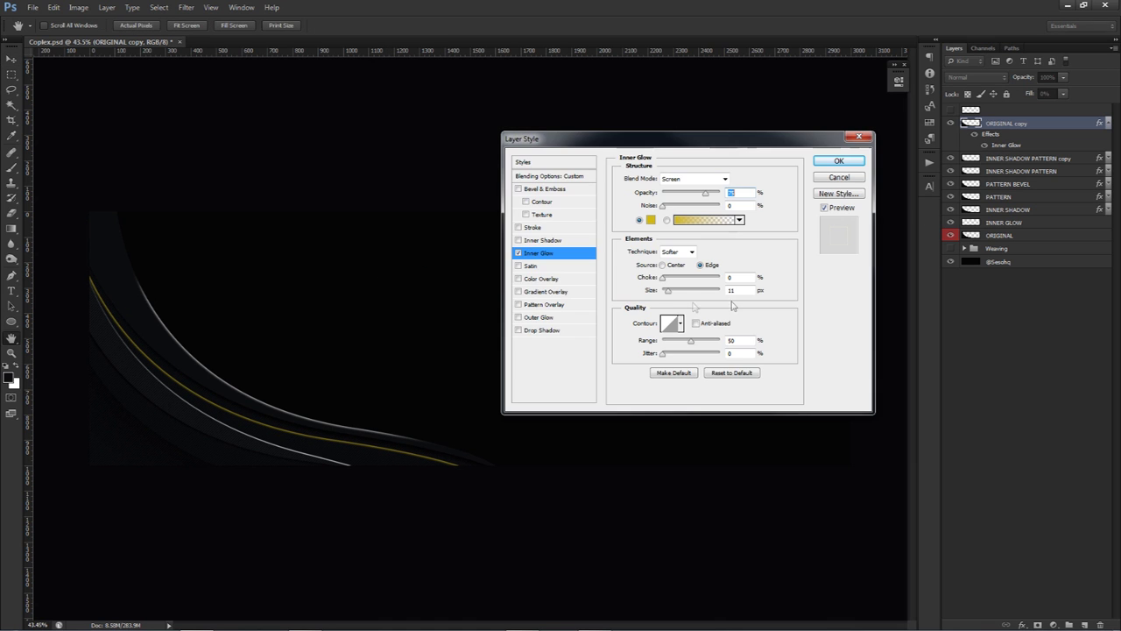
pyautogui.doubleClick(739, 290)
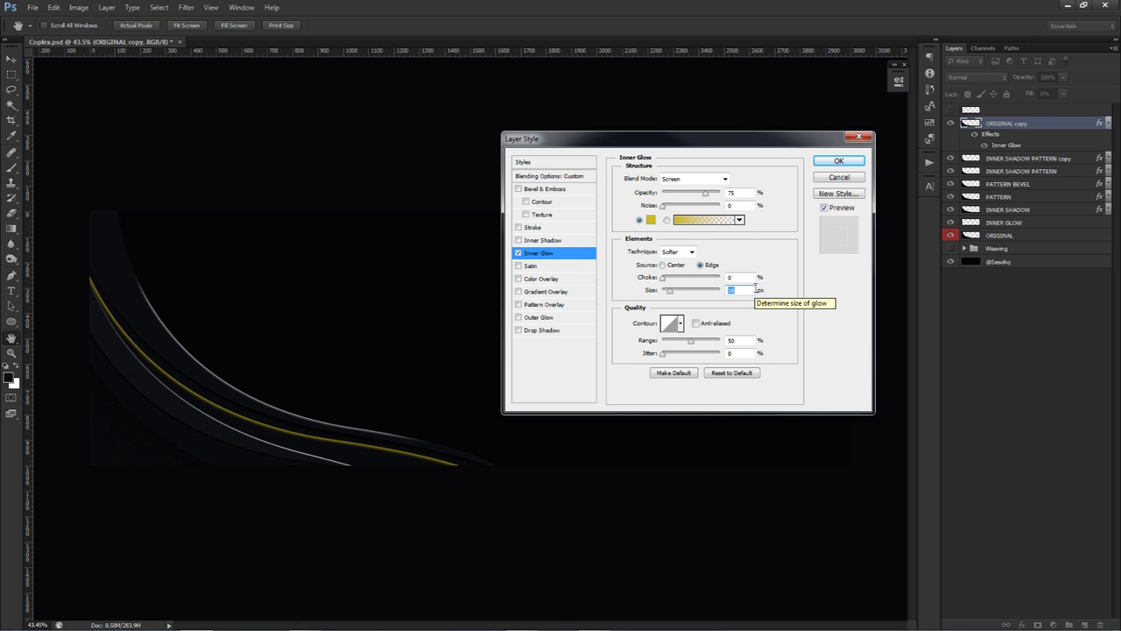
pyautogui.click(838, 161)
# Rotate ORIGINAL copy slightly clockwise with Free Transform and rasterize its layer style.
pyautogui.hotkey('ctrl', 't')
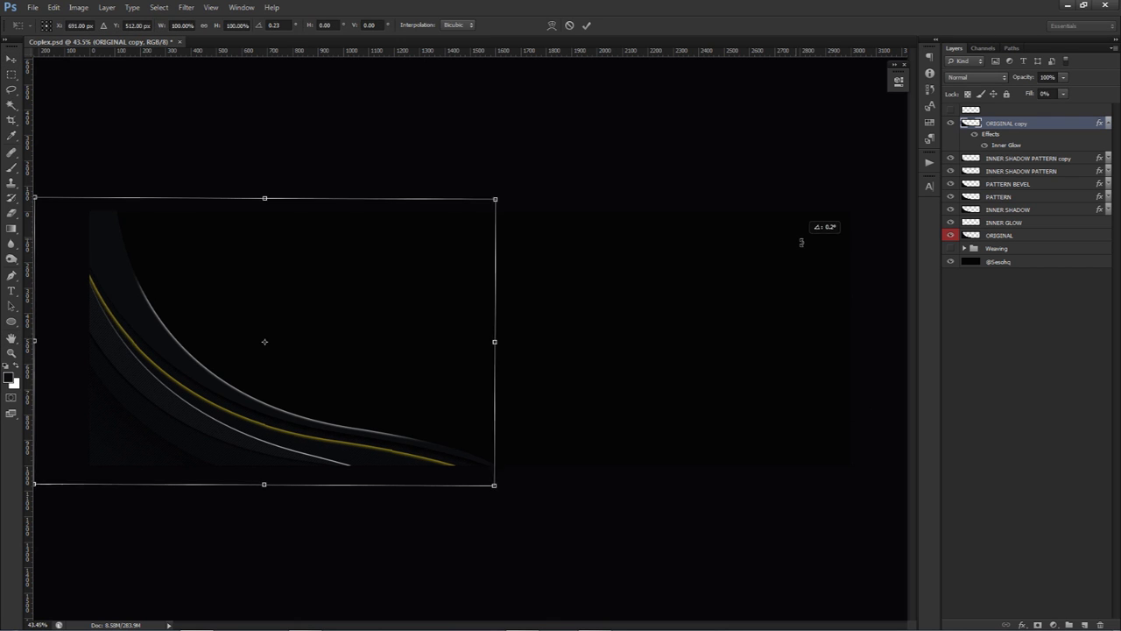
pyautogui.press('Escape')
pyautogui.rightClick(1029, 124)
pyautogui.click(1049, 223)
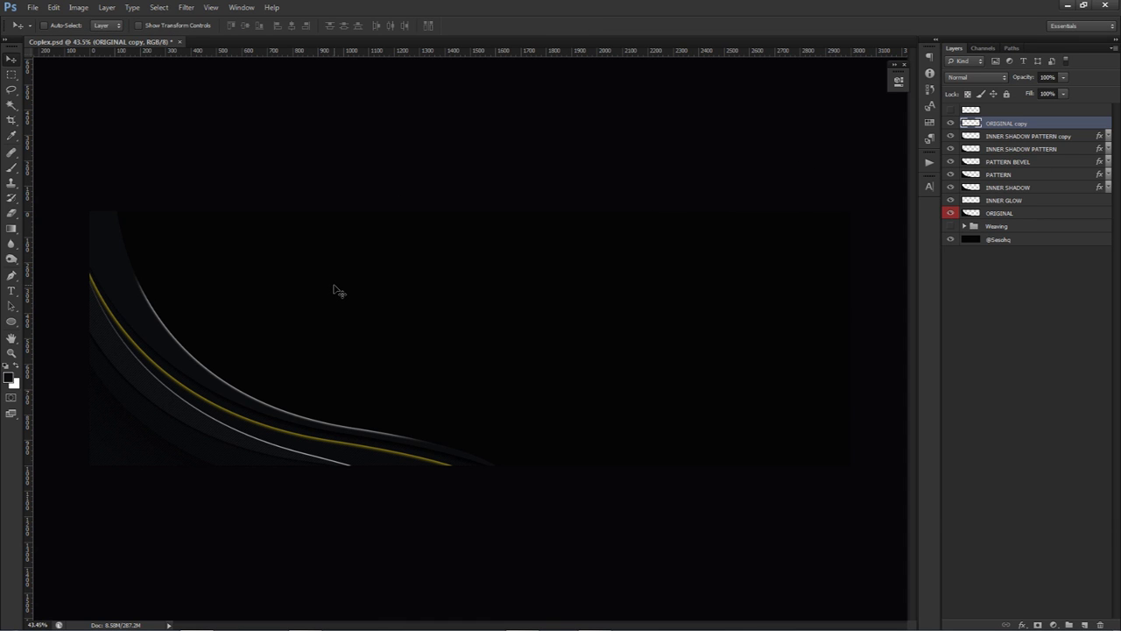
# Fade out the upper-left end of the gold line on ORIGINAL copy with the Eraser.
pyautogui.moveTo(333, 289); pyautogui.dragTo(639, 246)
pyautogui.hotkey('ctrl', 'z')
pyautogui.press('e')
pyautogui.moveTo(136, 312)
pyautogui.mouseDown()
pyautogui.moveTo(124, 281)
pyautogui.moveTo(140, 285)
pyautogui.moveTo(117, 303)
pyautogui.moveTo(133, 321)
pyautogui.moveTo(175, 325)
pyautogui.mouseUp()
pyautogui.press('v')
# Duplicate the gold line twice, rotating and placing the copies as short lines in the banner's lower-left corner.
pyautogui.moveTo(528, 322); pyautogui.dragTo(452, 338)
pyautogui.hotkey('ctrl', 'j')
pyautogui.hotkey('ctrl', 't')
pyautogui.moveTo(668, 290); pyautogui.dragTo(718, 325)
pyautogui.press('Return')
pyautogui.moveTo(282, 370)
pyautogui.mouseDown()
pyautogui.moveTo(249, 396)
pyautogui.moveTo(266, 383)
pyautogui.mouseUp()
pyautogui.hotkey('ctrl', 'j')
# Add a linear black-to-white Gradient Overlay at 90° to the ORIGINAL copy 3 layer.
pyautogui.doubleClick(1058, 125)
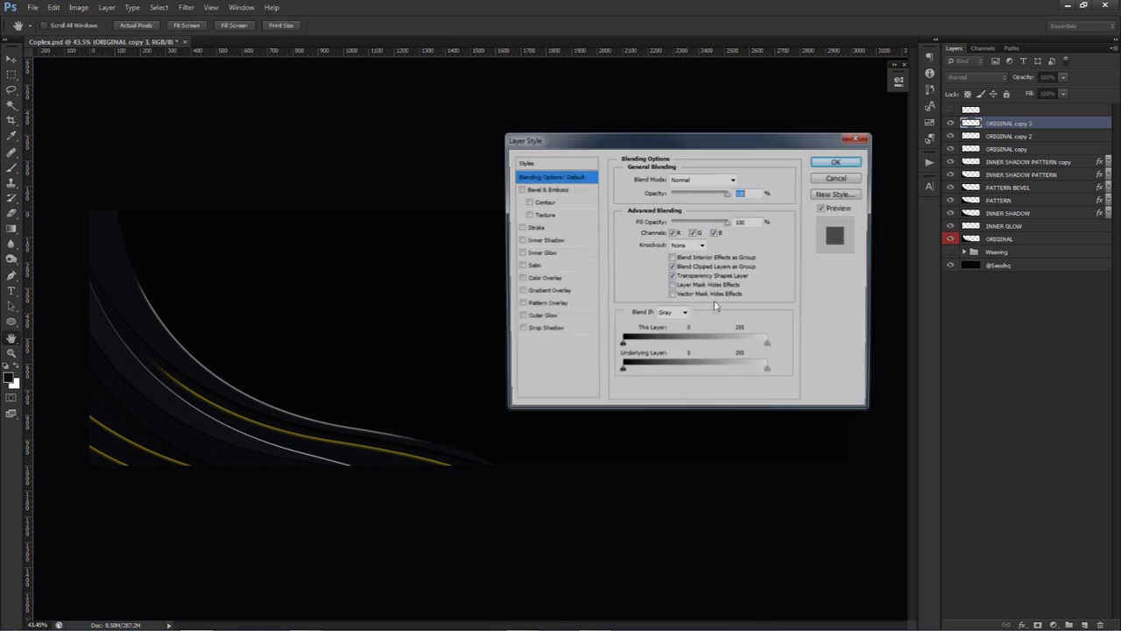
pyautogui.click(550, 291)
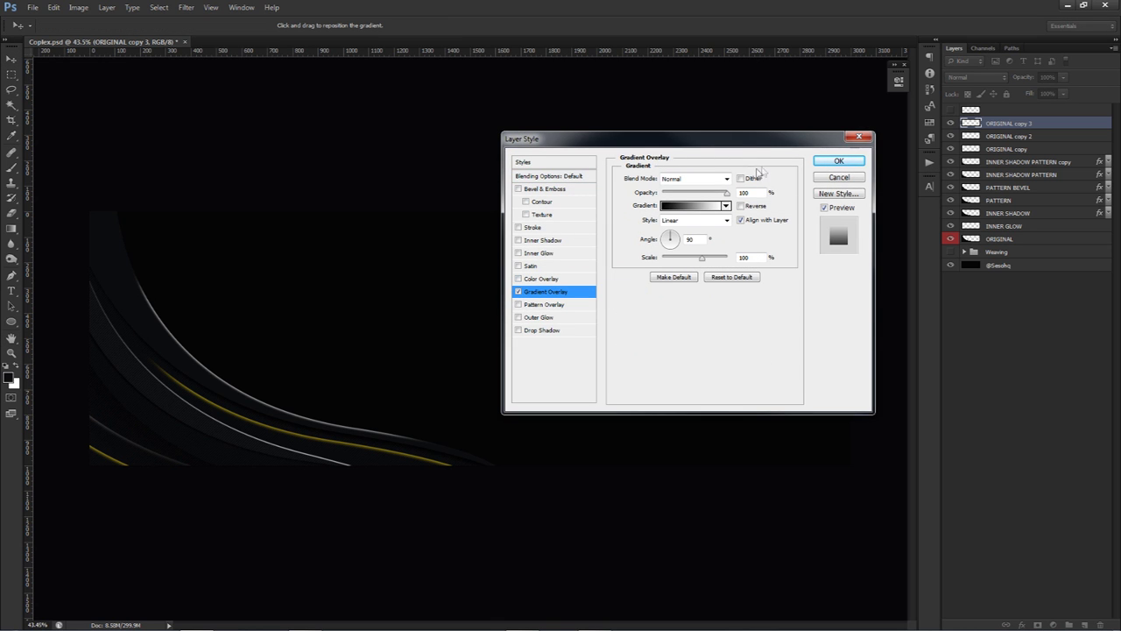
pyautogui.click(838, 162)
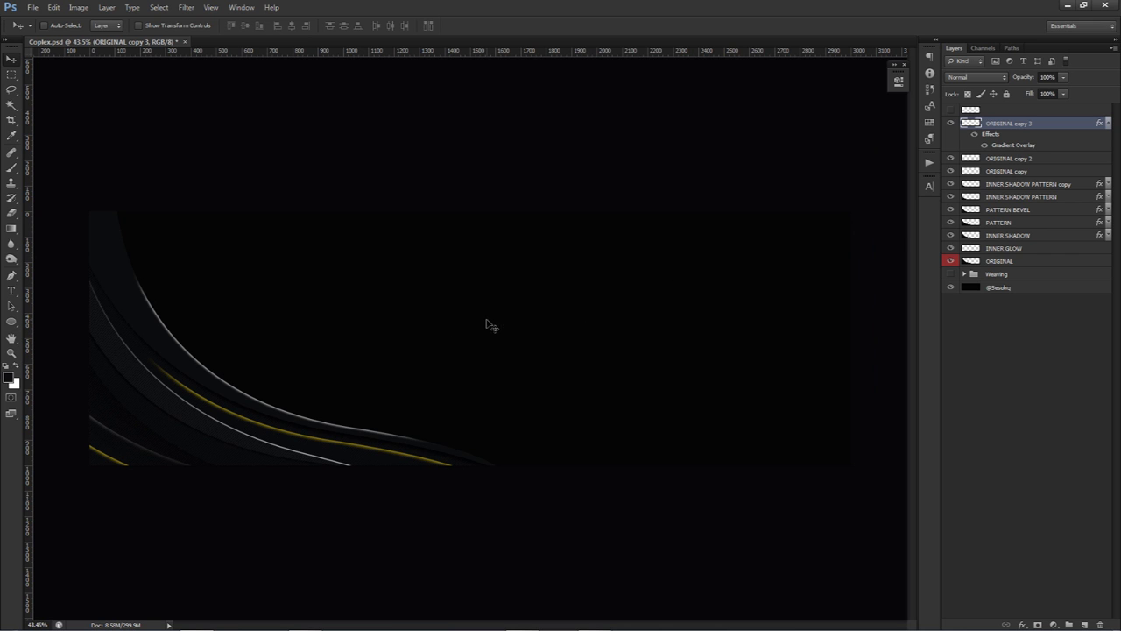
# Rename the ORIGINAL copy, copy 2 and copy 3 layers to 1, 2 and 3, and collapse layer 3's effects list.
pyautogui.click(1020, 159)
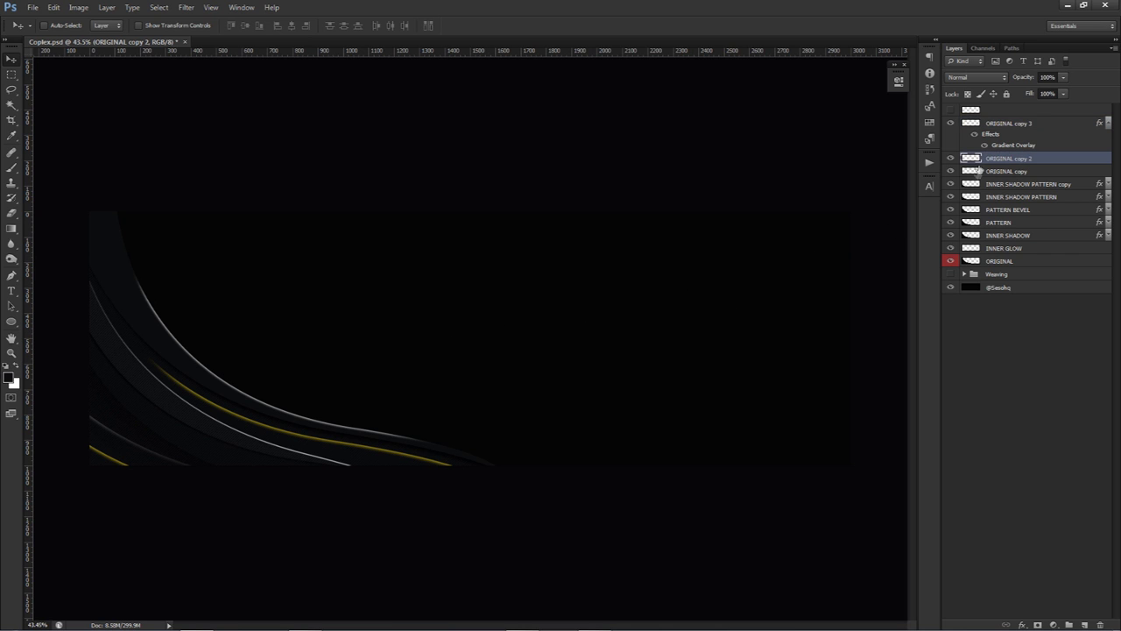
pyautogui.doubleClick(1007, 170)
pyautogui.write('1')
pyautogui.doubleClick(1014, 159)
pyautogui.write('2')
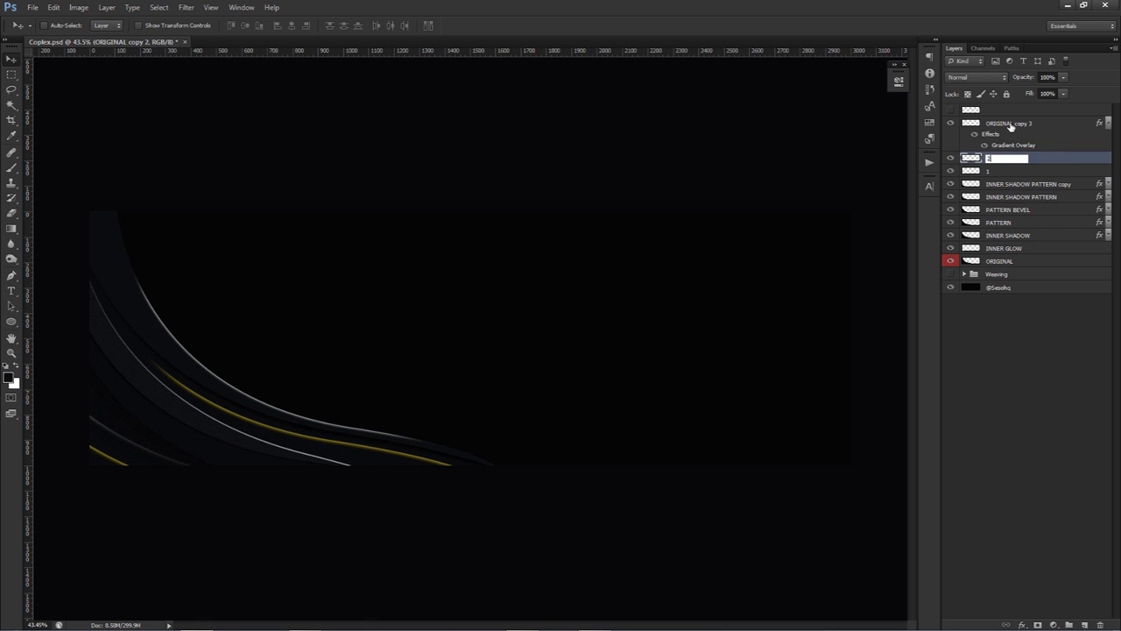
pyautogui.doubleClick(1020, 123)
pyautogui.write('3')
pyautogui.click(1107, 124)
# Toggle the visibility of layers 1, 2 and 3 to check which line each one holds.
pyautogui.click(1003, 149)
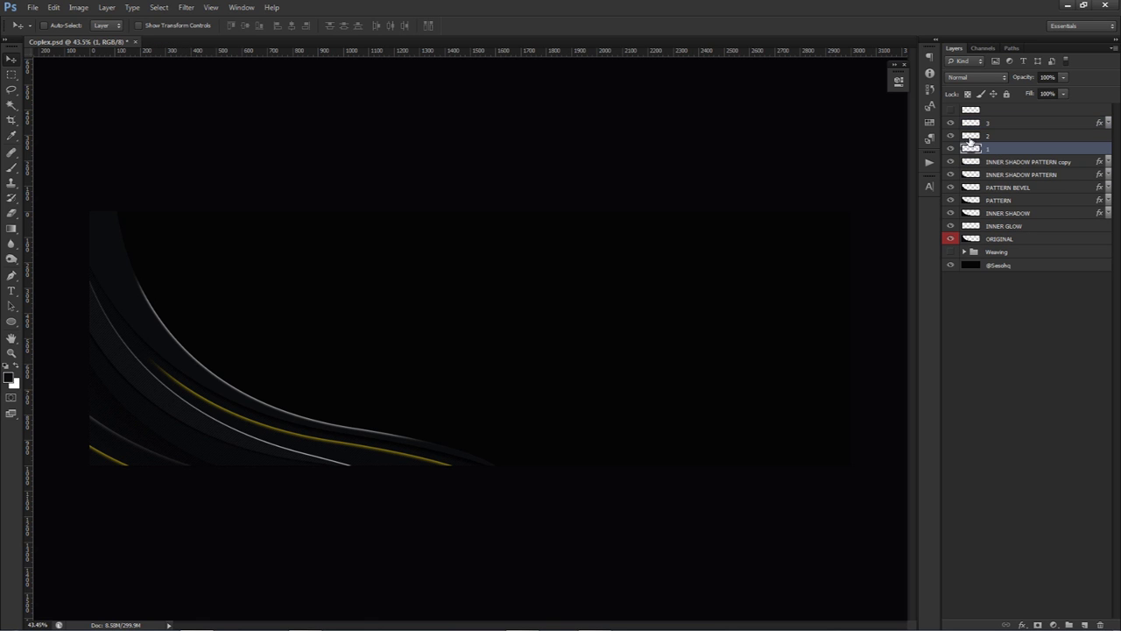
pyautogui.click(951, 149)
pyautogui.click(951, 149)
pyautogui.click(951, 136)
pyautogui.click(951, 136)
pyautogui.click(978, 137)
pyautogui.click(951, 123)
pyautogui.click(951, 123)
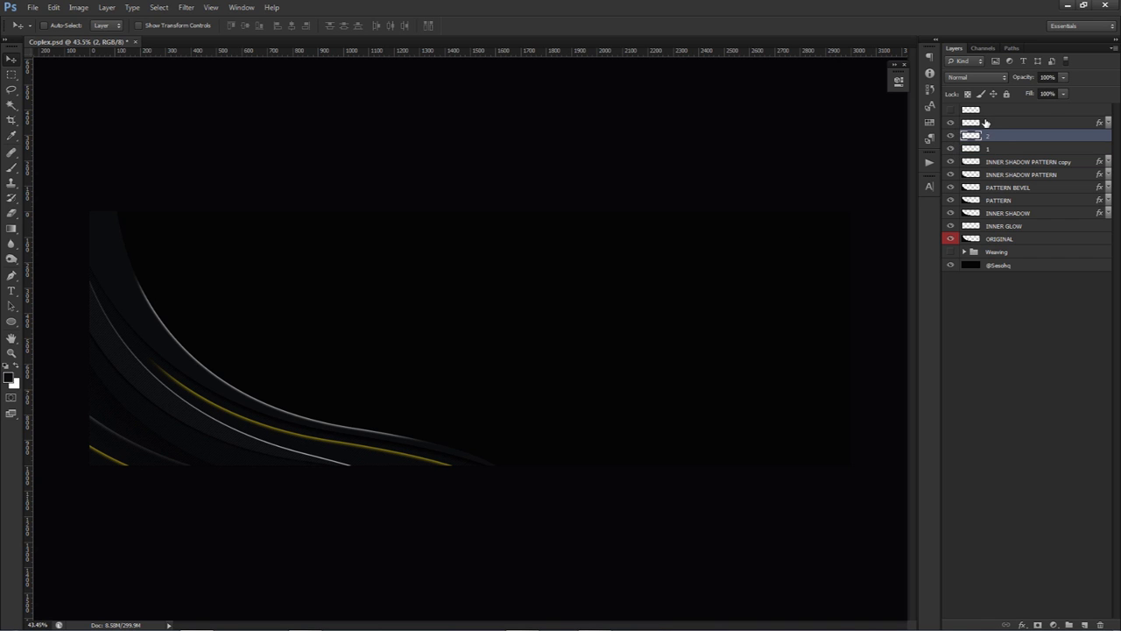
pyautogui.click(951, 136)
pyautogui.click(951, 136)
# Fade out the lower-right end of the long gold line on layer 1 with the soft Eraser.
pyautogui.click(971, 149)
pyautogui.click(951, 149)
pyautogui.click(951, 149)
pyautogui.press('e')
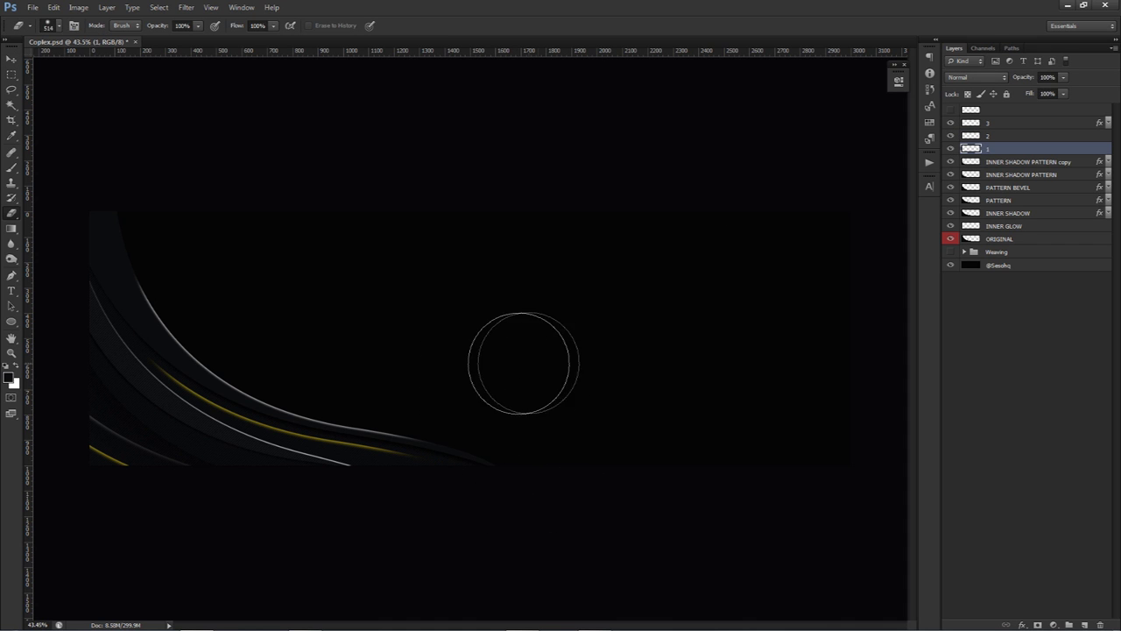
pyautogui.press('v')
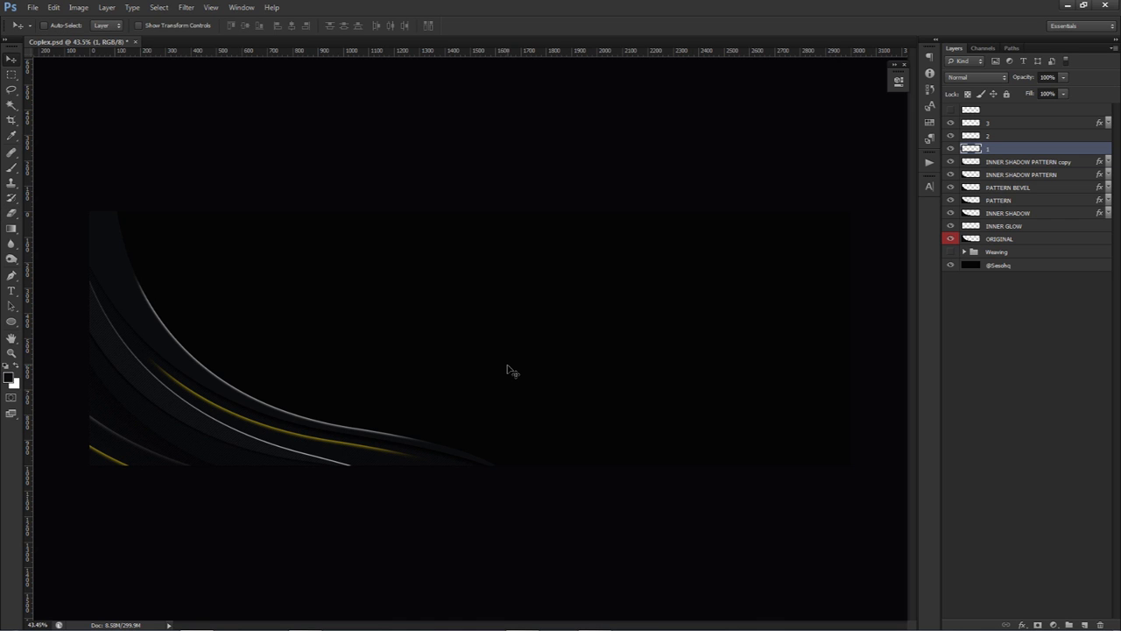
# Group all layers from 3 down to ORIGINAL and expand the new group.
pyautogui.click(990, 126)
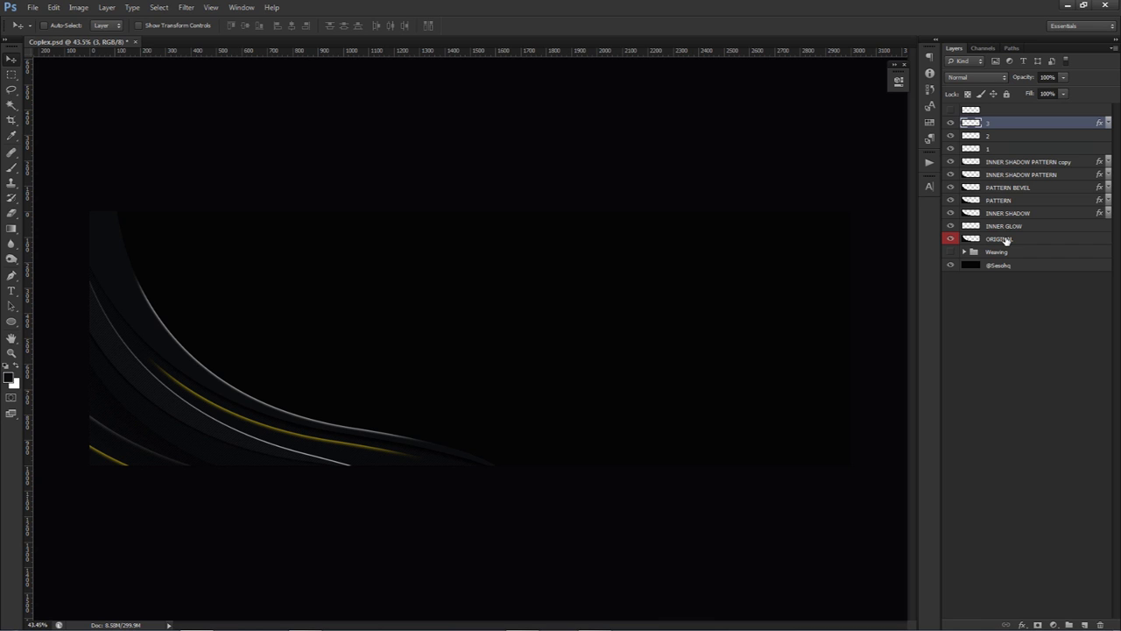
pyautogui.keyDown('shift'); pyautogui.click(1005, 240); pyautogui.keyUp('shift')
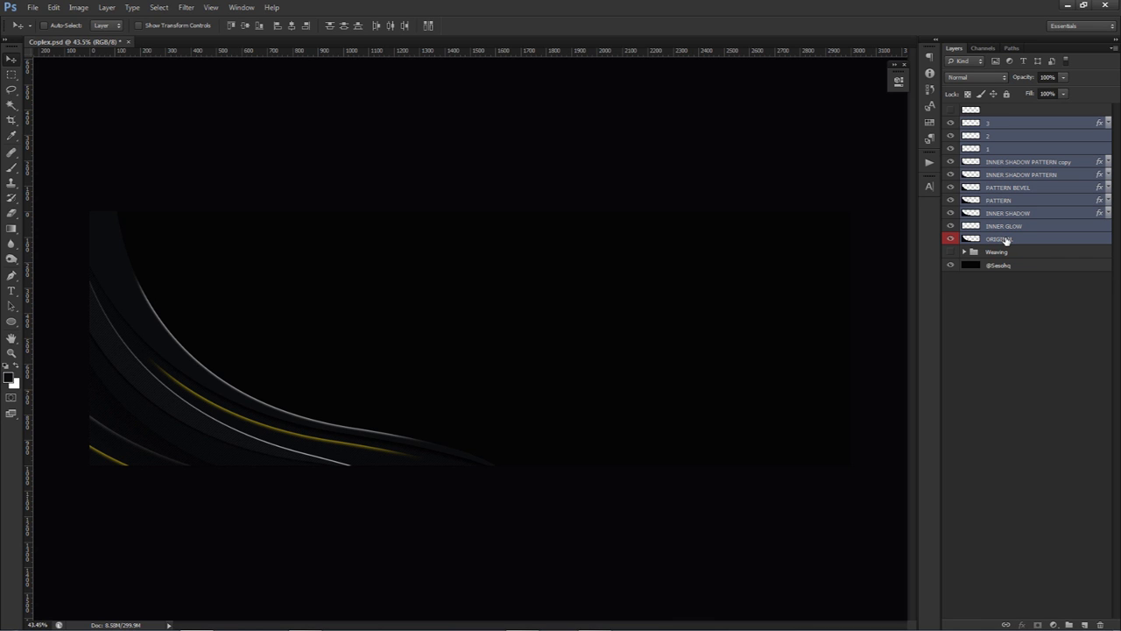
pyautogui.hotkey('ctrl', 'g')
pyautogui.click(965, 123)
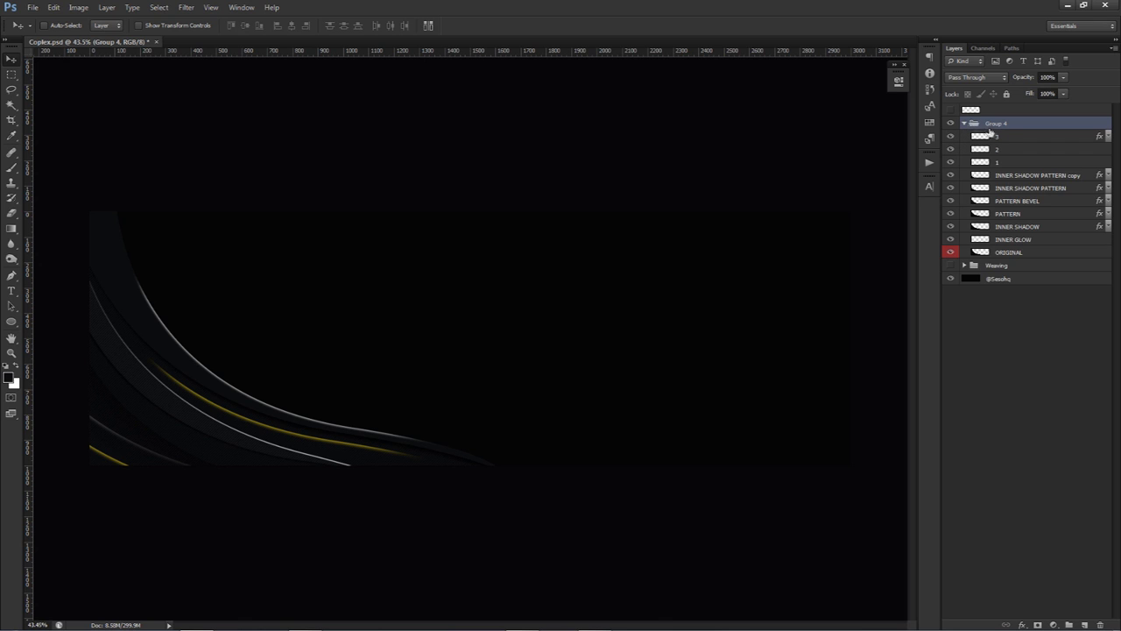
# Rename the new layer group to LEFT SIDE.
pyautogui.doubleClick(1001, 130)
pyautogui.write('LEFT SIDFE')
pyautogui.press('Return')
pyautogui.doubleClick(1005, 125)
pyautogui.write('LEFT SIDE')
pyautogui.press('Return')
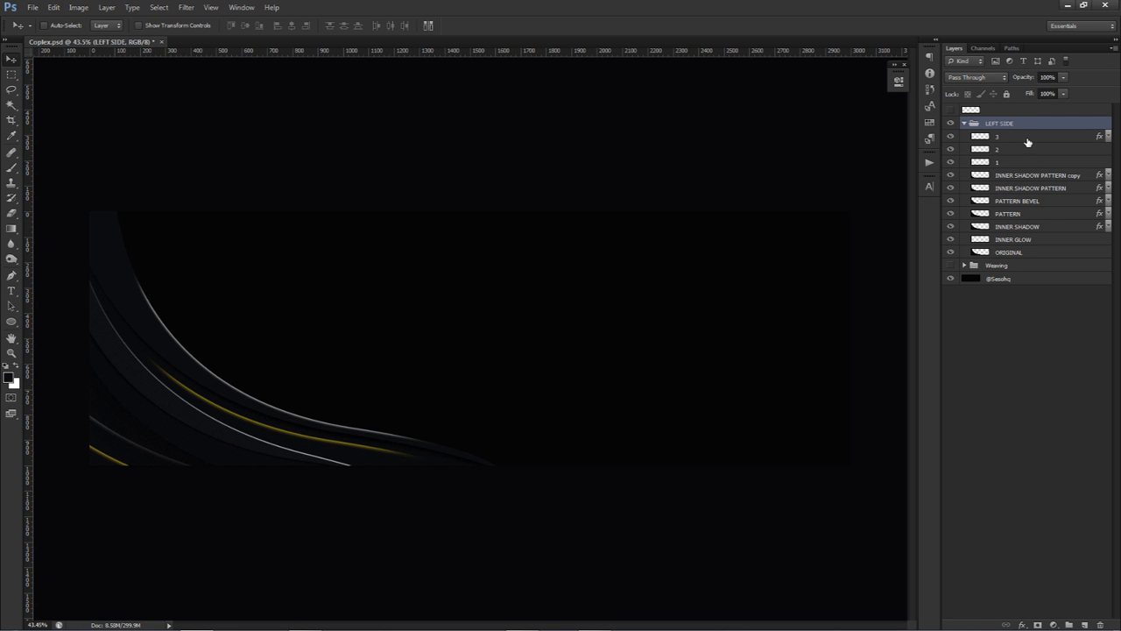
# Paint soft glows over the left and lower bands on a new layer above layer 3, using a 792 px brush in the line's sampled gold.
pyautogui.click(1026, 138)
pyautogui.click(1085, 625)
pyautogui.press('b')
pyautogui.moveTo(558, 321); pyautogui.dragTo(441, 310)
pyautogui.moveTo(232, 351); pyautogui.dragTo(211, 351)
pyautogui.moveTo(87, 343); pyautogui.dragTo(79, 333)
pyautogui.moveTo(171, 350)
pyautogui.mouseDown()
pyautogui.moveTo(90, 375)
pyautogui.moveTo(195, 387)
pyautogui.moveTo(191, 377)
pyautogui.mouseUp()
pyautogui.keyDown('alt'); pyautogui.click(191, 385); pyautogui.keyUp('alt')
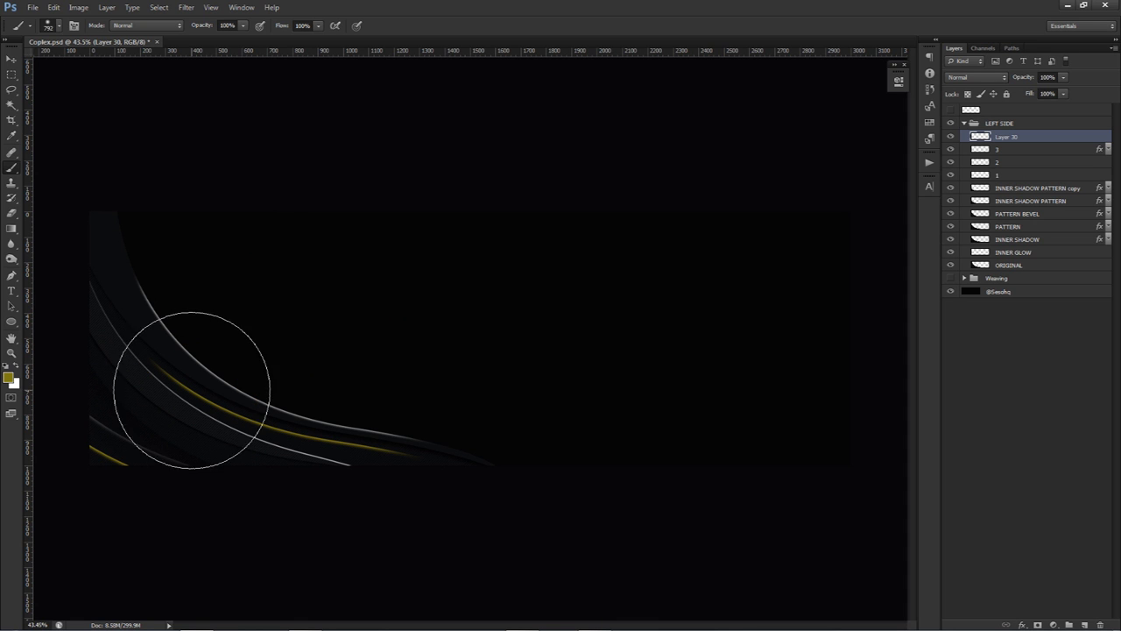
pyautogui.click(36, 320)
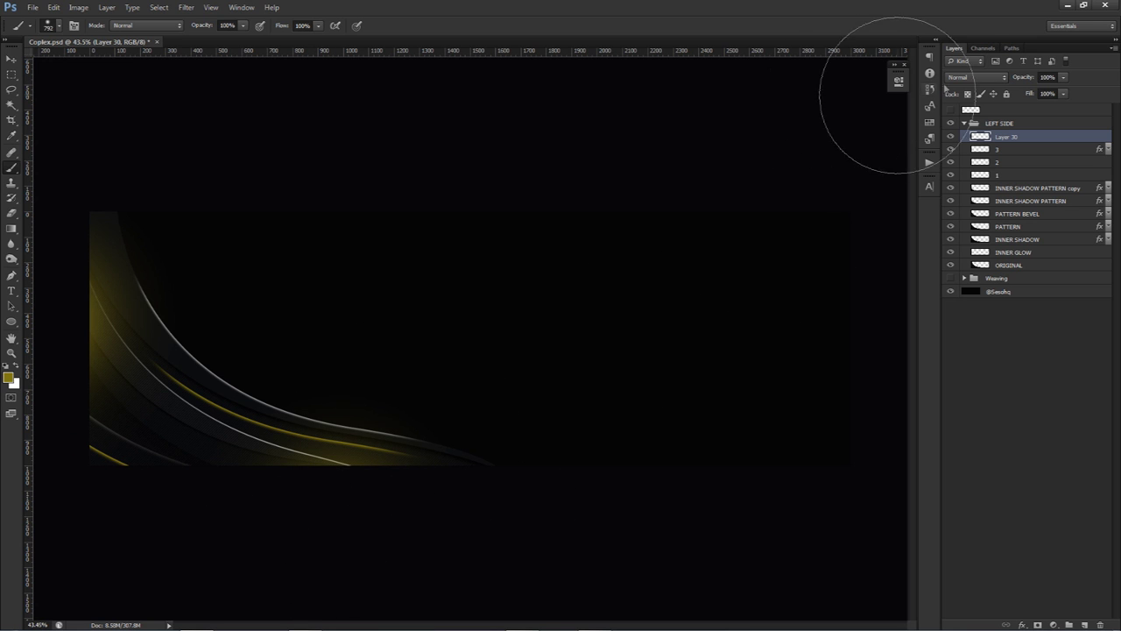
# Set the painted glow layer's blend mode to Linear Dodge (Add) and its opacity to 60%.
pyautogui.click(977, 77)
pyautogui.click(975, 202)
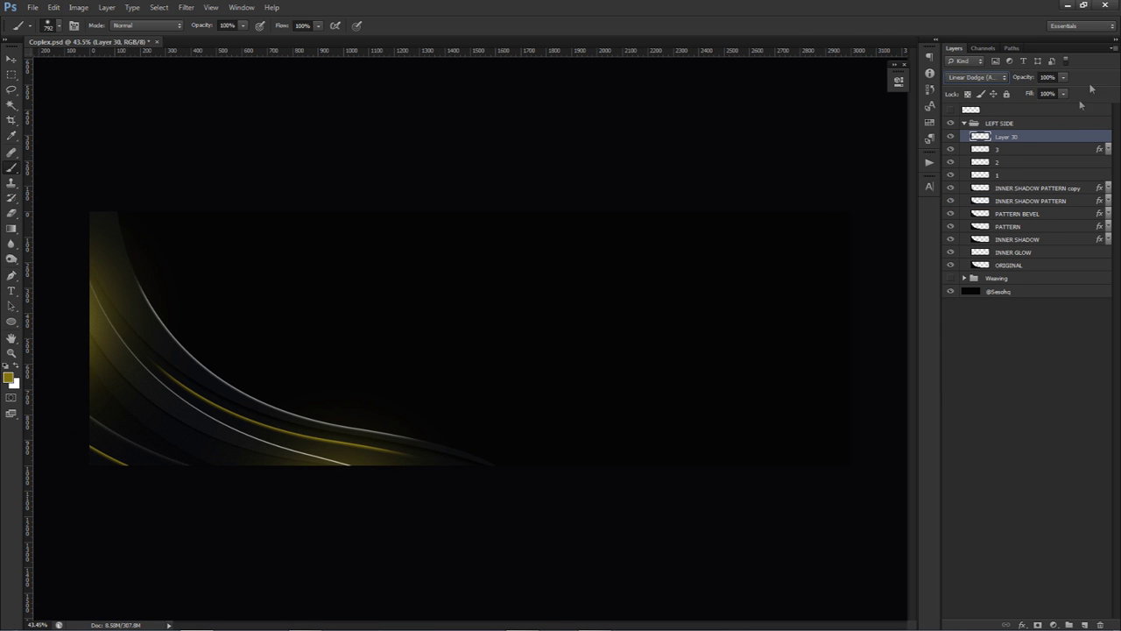
pyautogui.click(1064, 77)
pyautogui.moveTo(1059, 91); pyautogui.dragTo(1039, 91)
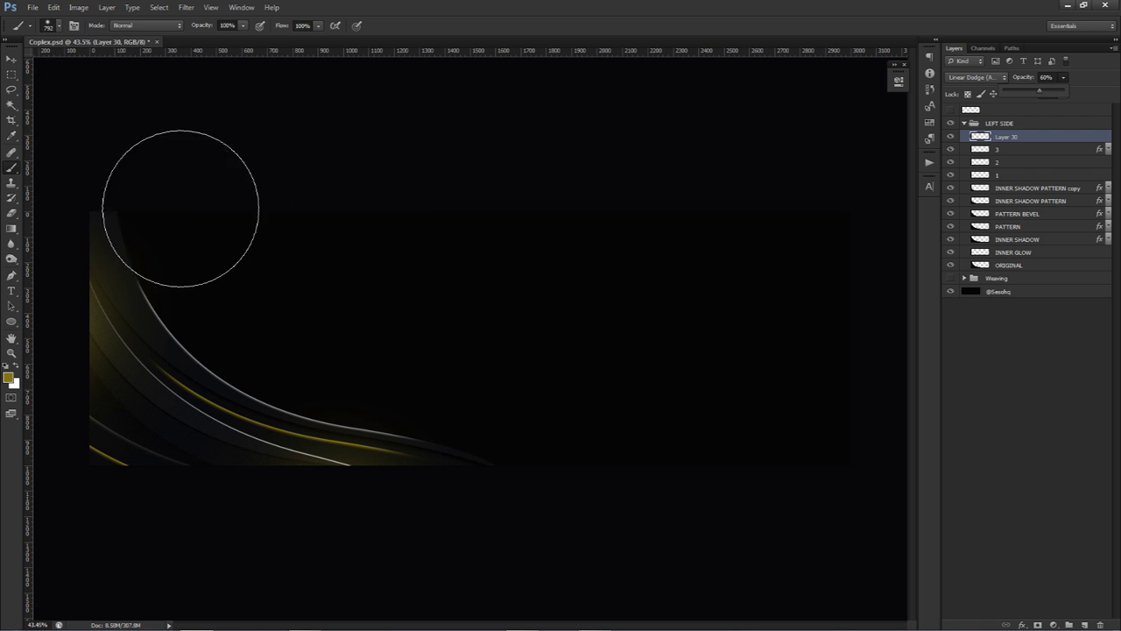
# Erase the glow spilling outside the upper curved edge with a soft 606 px Eraser.
pyautogui.press('e')
pyautogui.moveTo(240, 254); pyautogui.dragTo(210, 263)
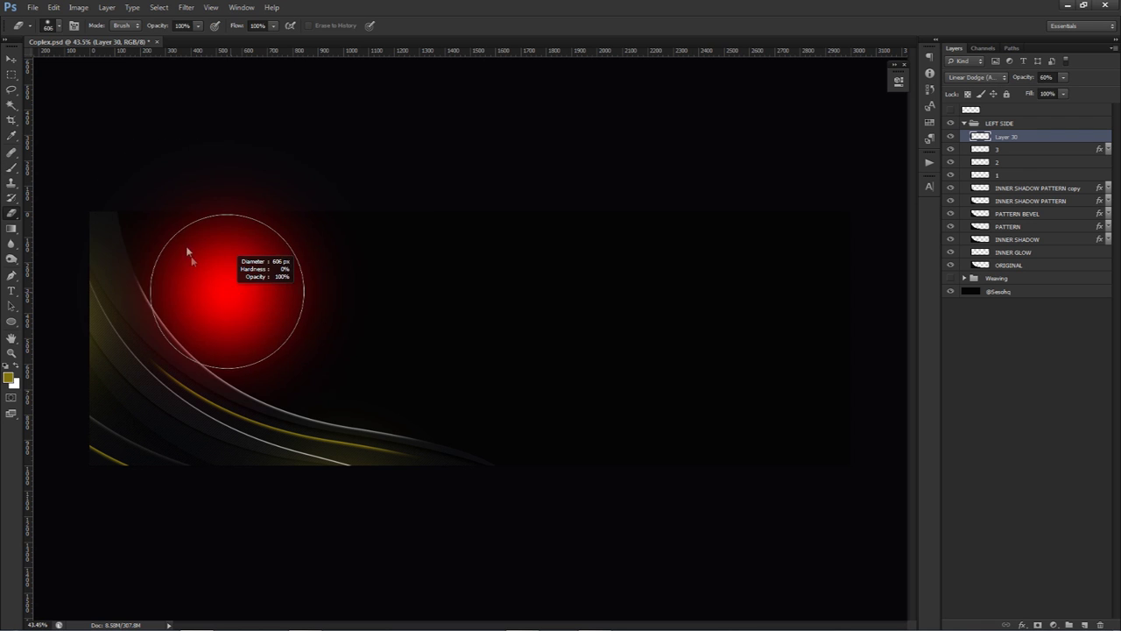
pyautogui.moveTo(159, 207)
pyautogui.mouseDown()
pyautogui.moveTo(288, 355)
pyautogui.moveTo(267, 357)
pyautogui.moveTo(447, 397)
pyautogui.moveTo(353, 379)
pyautogui.mouseUp()
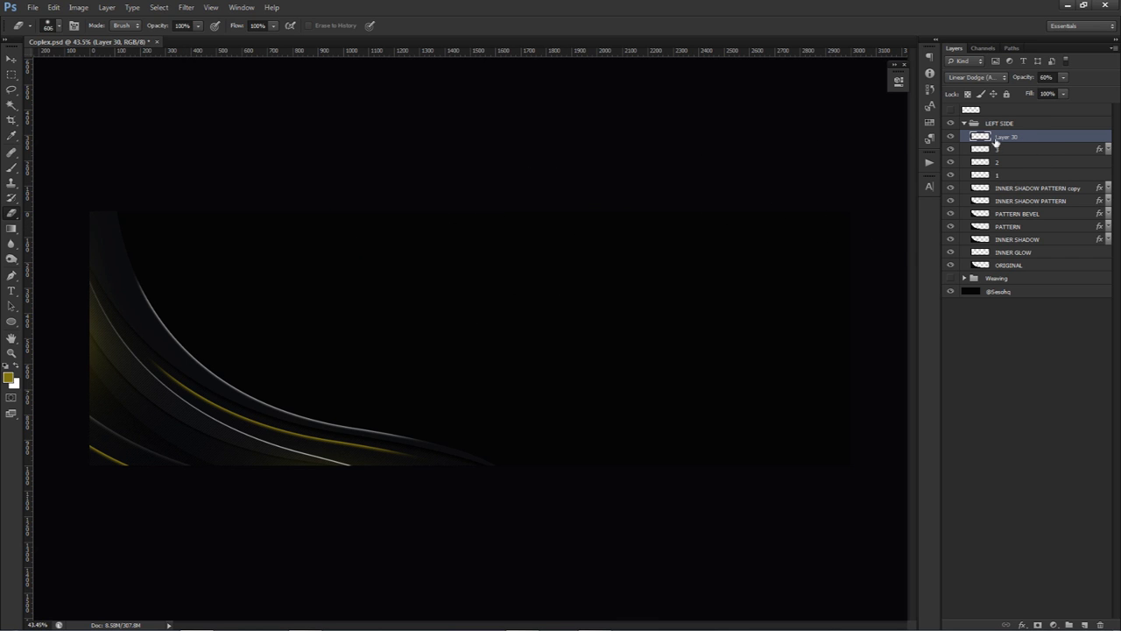
# Add a Brightness/Contrast adjustment clipped to the LEFT SIDE group, with brightness 13 and contrast 55.
pyautogui.click(965, 126)
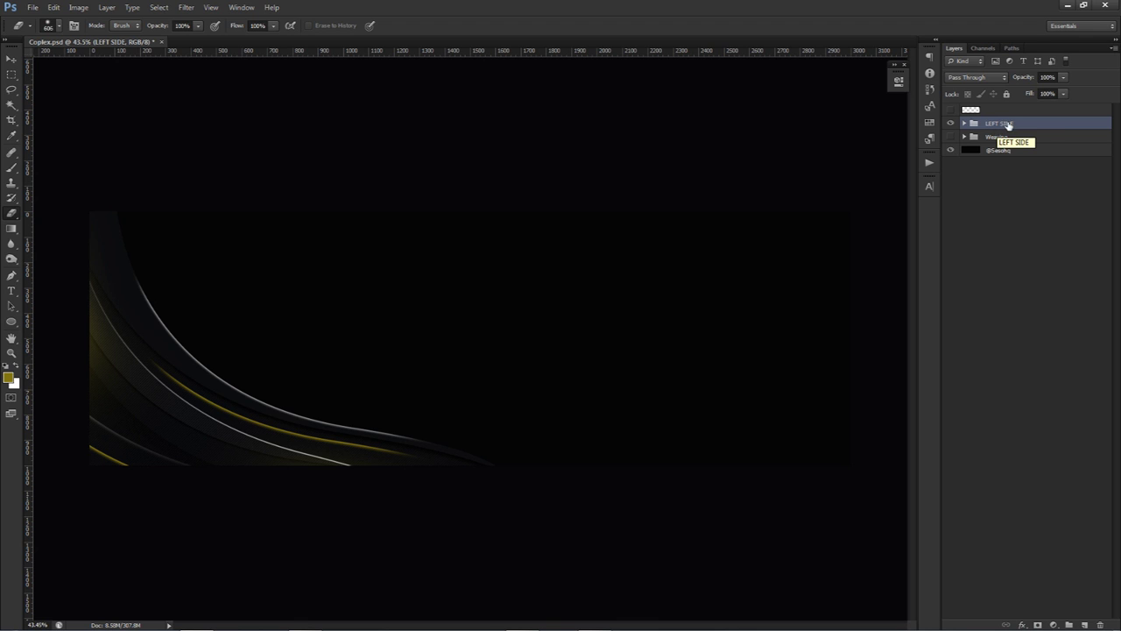
pyautogui.click(1054, 625)
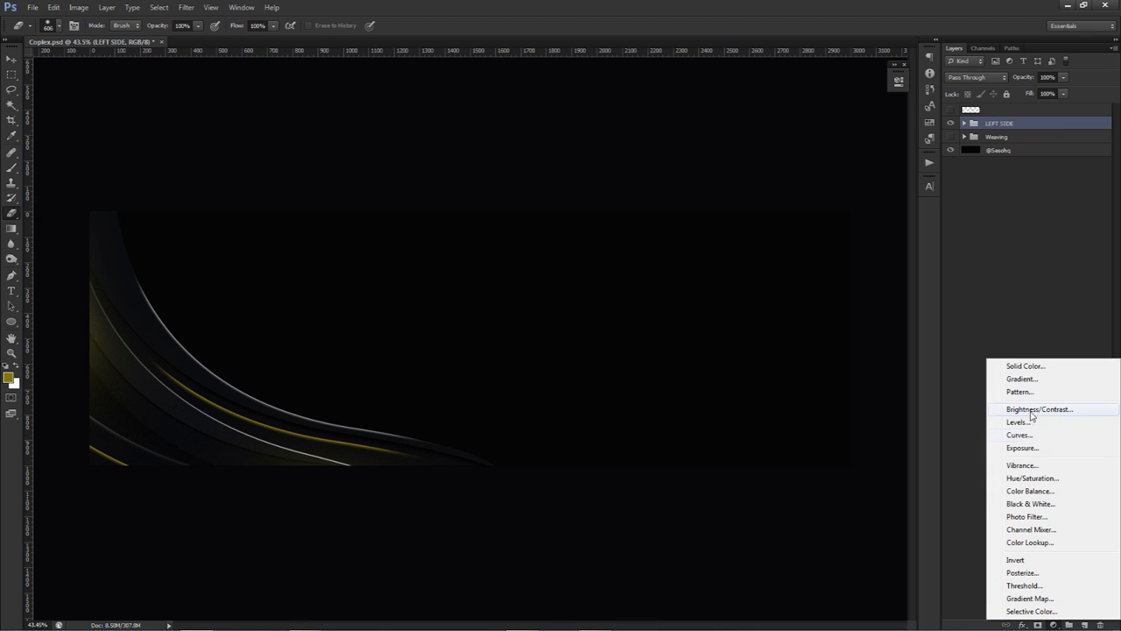
pyautogui.click(1026, 409)
pyautogui.click(848, 127)
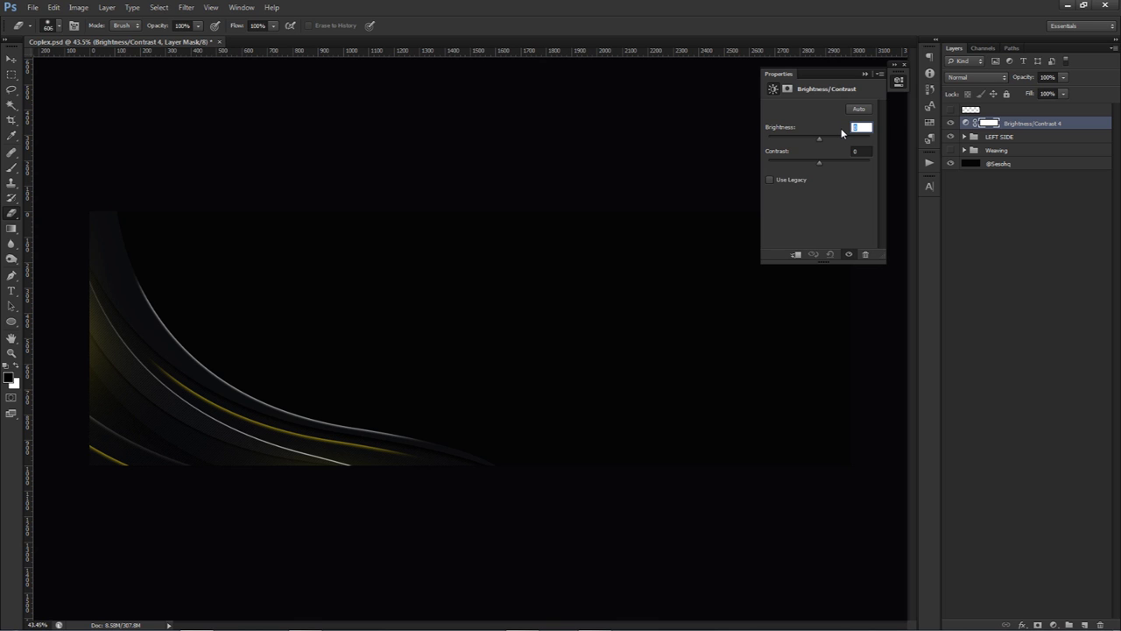
pyautogui.write('4')
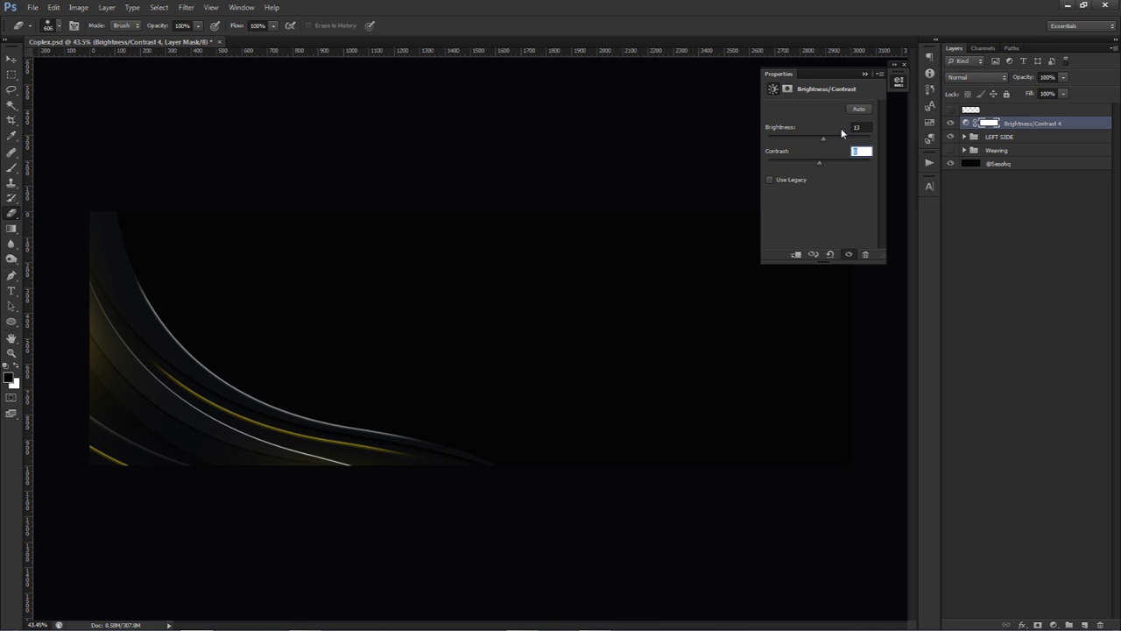
pyautogui.press('Return')
pyautogui.rightClick(1022, 124)
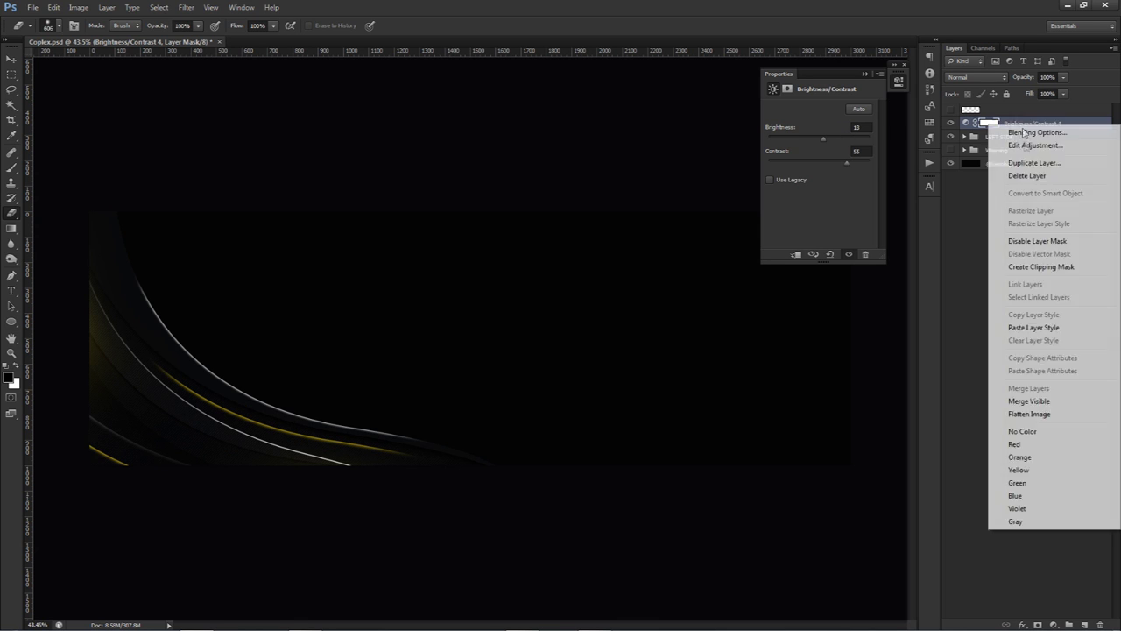
pyautogui.click(1042, 261)
pyautogui.click(953, 138)
pyautogui.click(953, 138)
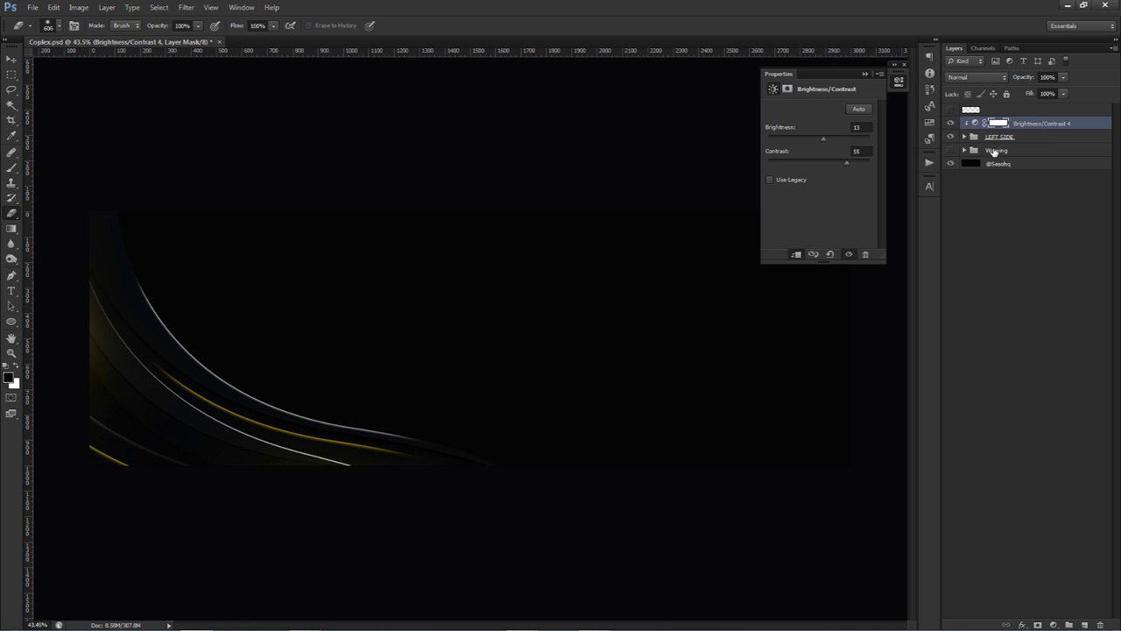
# Add a Curves adjustment clipped above the Brightness/Contrast layer, with one highlight point and a shadow point at input 38, output 36.
pyautogui.click(1051, 625)
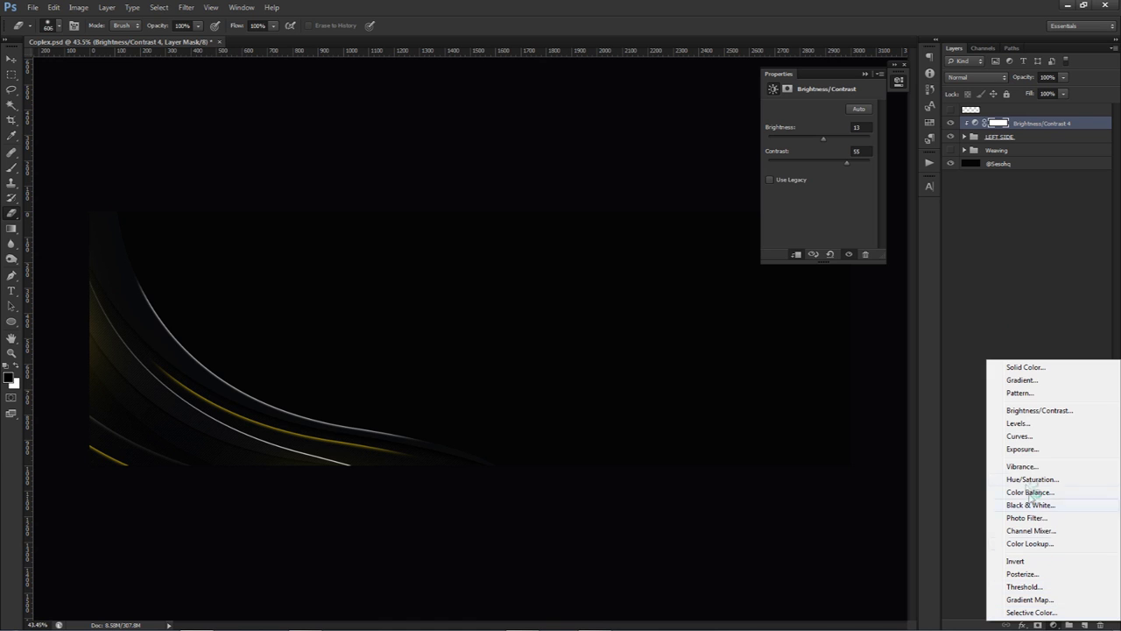
pyautogui.click(1018, 432)
pyautogui.rightClick(1015, 124)
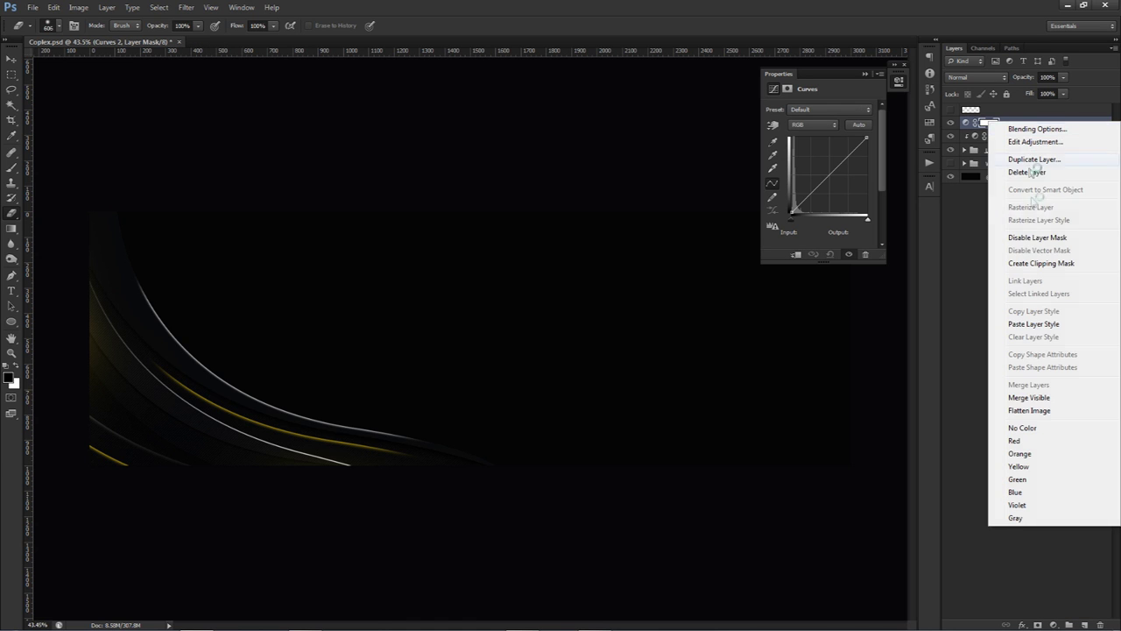
pyautogui.click(1033, 261)
pyautogui.click(850, 152)
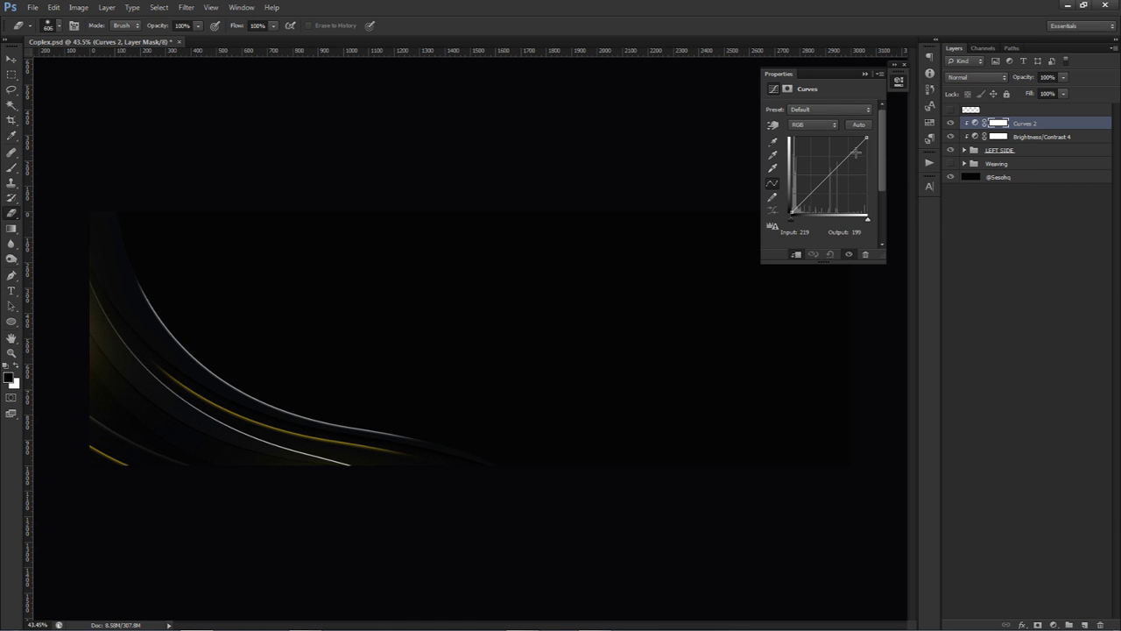
pyautogui.click(802, 202)
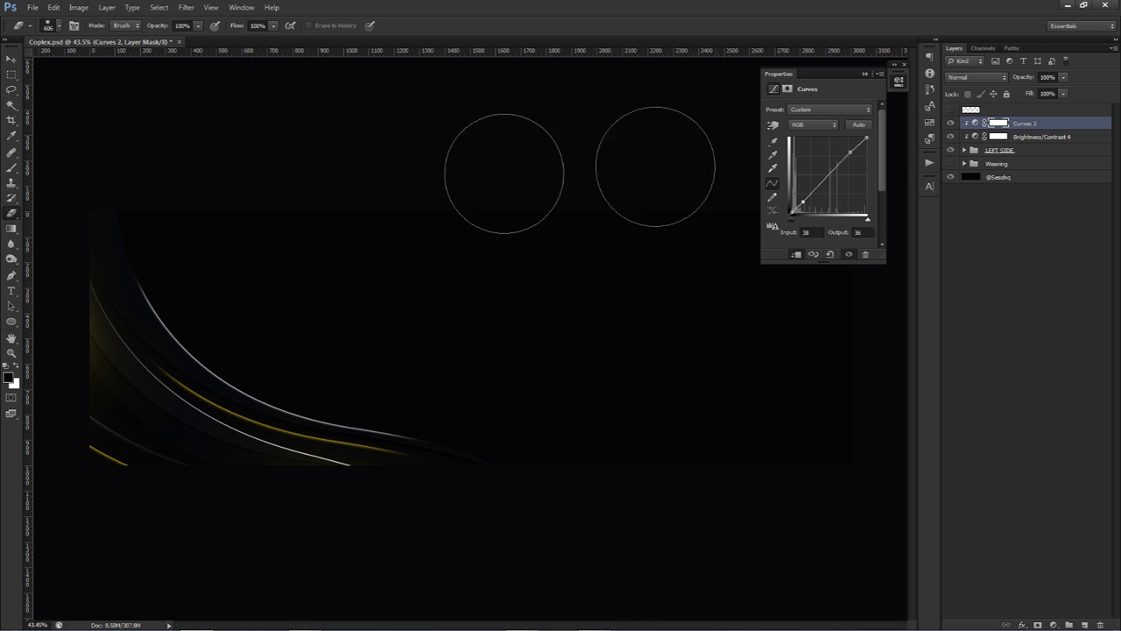
# Set the Brightness/Contrast 4 adjustment layer's opacity to 50% and collapse its properties.
pyautogui.click(972, 142)
pyautogui.click(1062, 77)
pyautogui.moveTo(1065, 89); pyautogui.dragTo(1035, 91)
pyautogui.click(1028, 79)
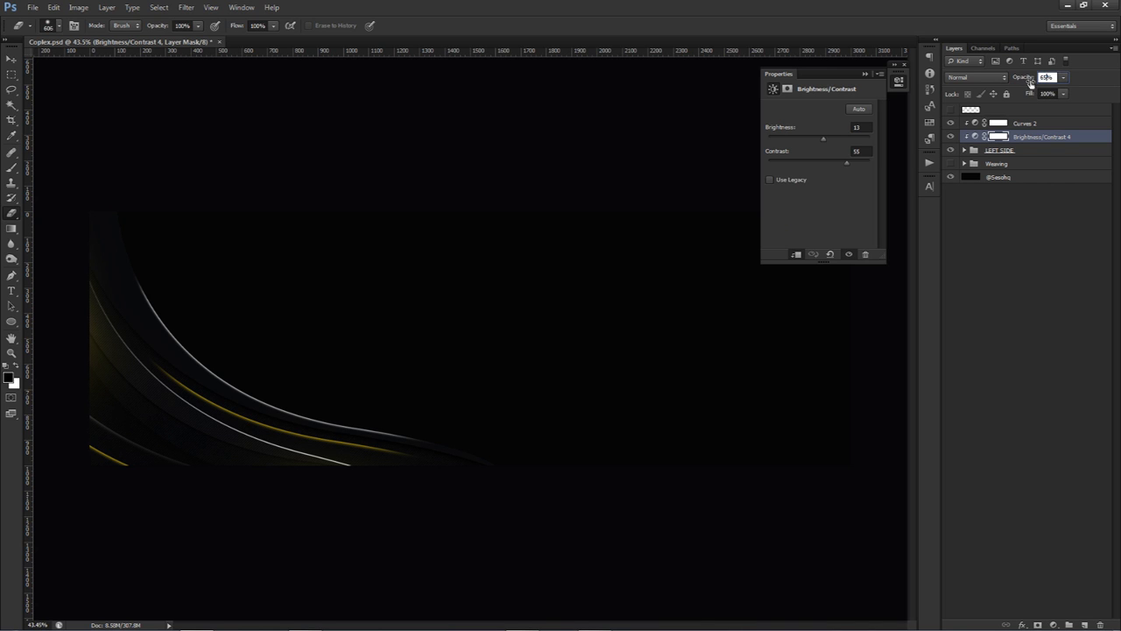
pyautogui.click(995, 305)
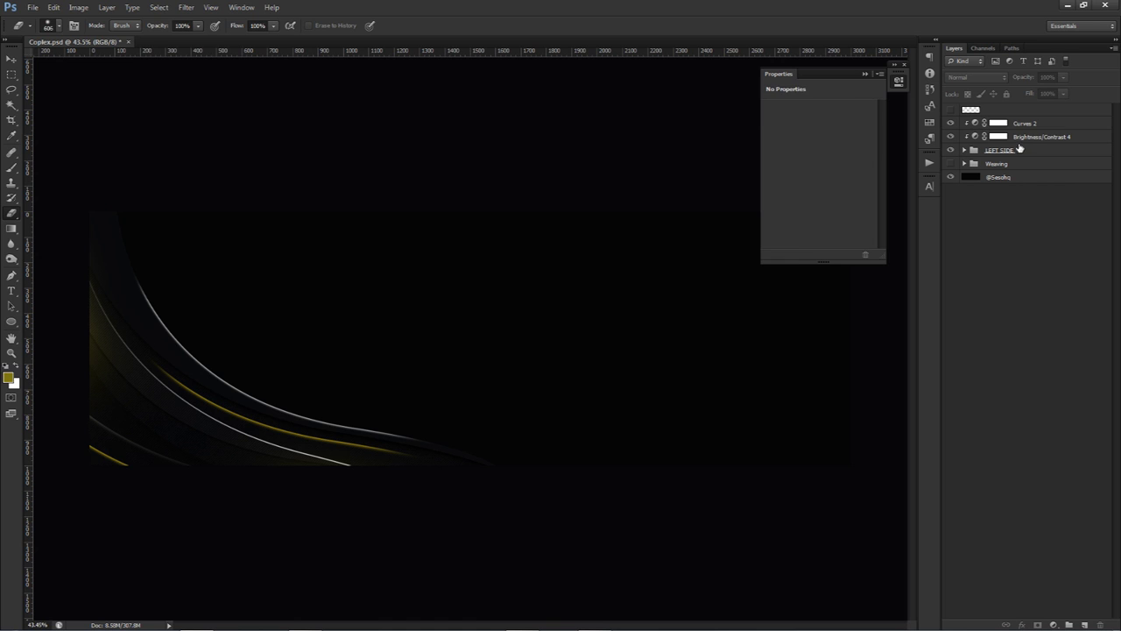
pyautogui.click(1029, 137)
pyautogui.click(1022, 80)
pyautogui.press('Return')
pyautogui.click(898, 80)
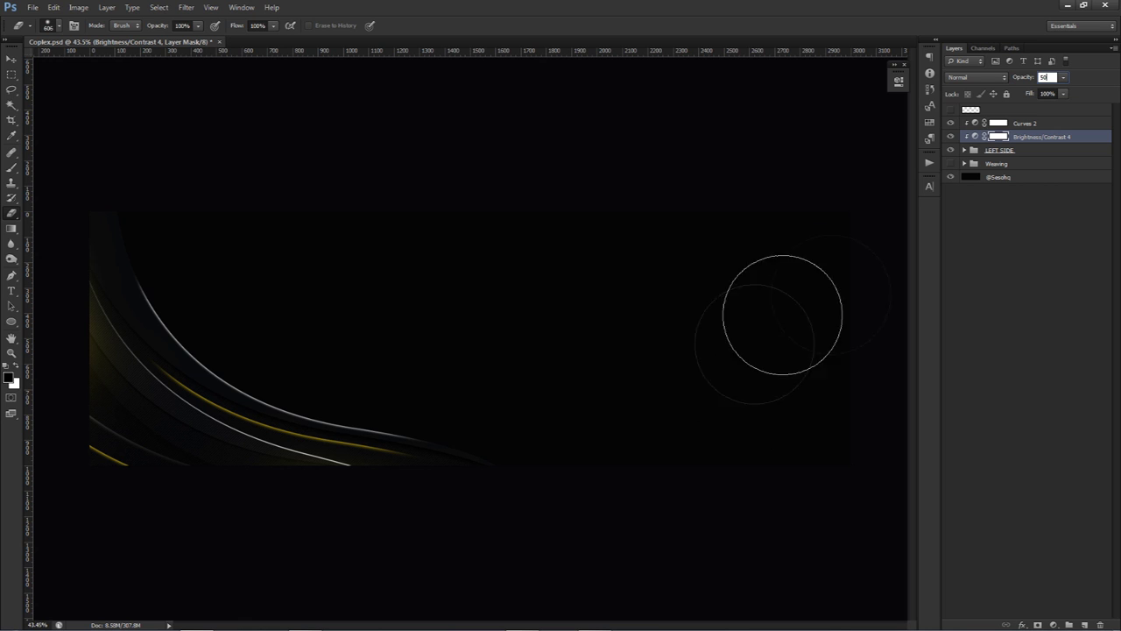
# Group the Curves layer, Brightness/Contrast layer and LEFT SIDE group together and name the new group START.
pyautogui.click(1012, 122)
pyautogui.keyDown('shift'); pyautogui.click(1013, 151); pyautogui.keyUp('shift')
pyautogui.hotkey('ctrl', 'g')
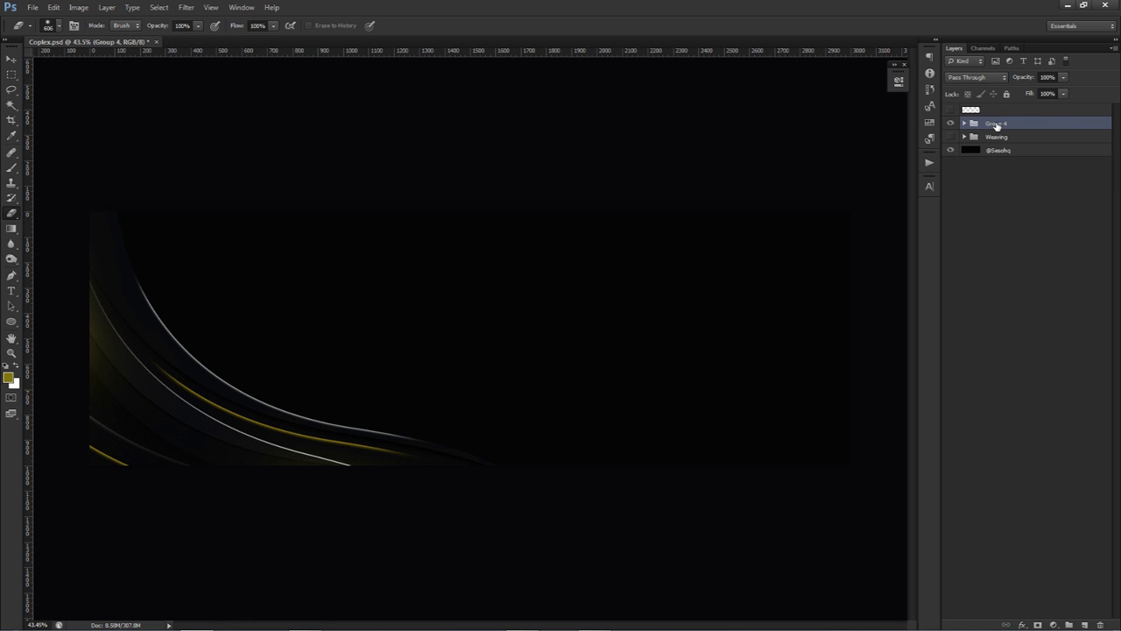
pyautogui.doubleClick(995, 124)
pyautogui.write('Le')
pyautogui.click(1016, 184)
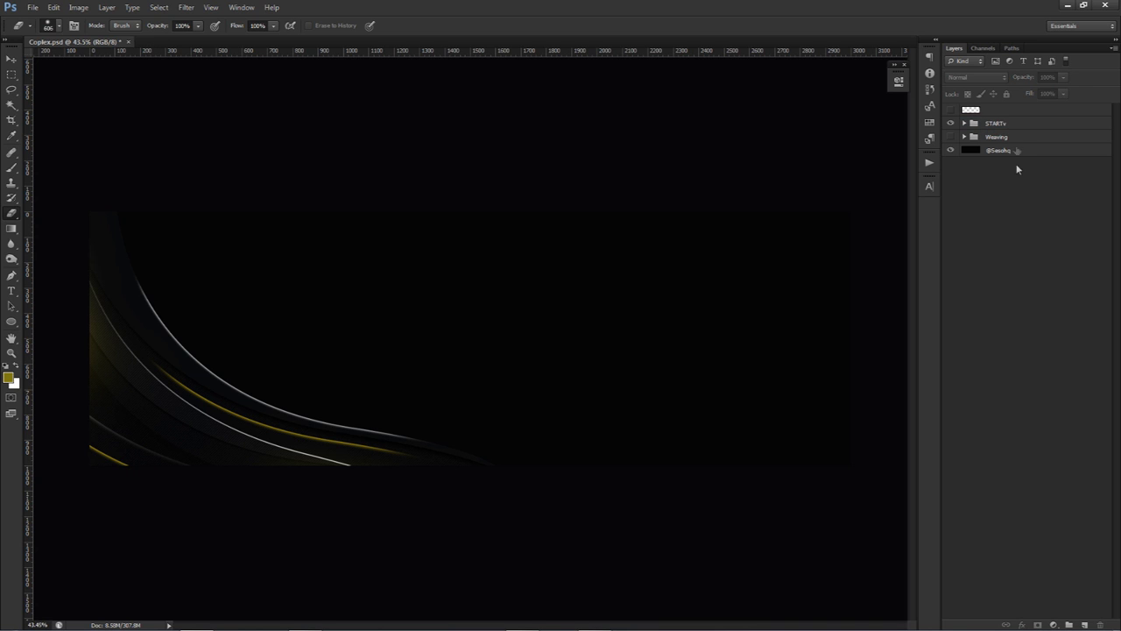
pyautogui.doubleClick(1004, 124)
pyautogui.press('BackSpace')
pyautogui.press('Return')
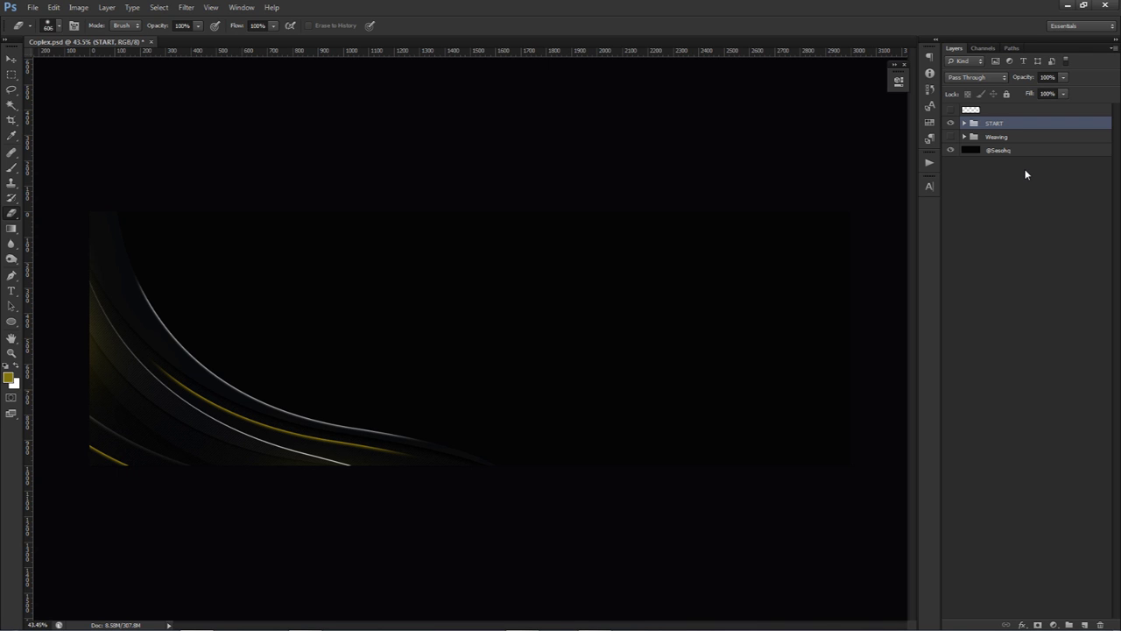
# Duplicate the START group.
pyautogui.click(1006, 137)
pyautogui.click(1003, 126)
pyautogui.hotkey('ctrl', 'j')
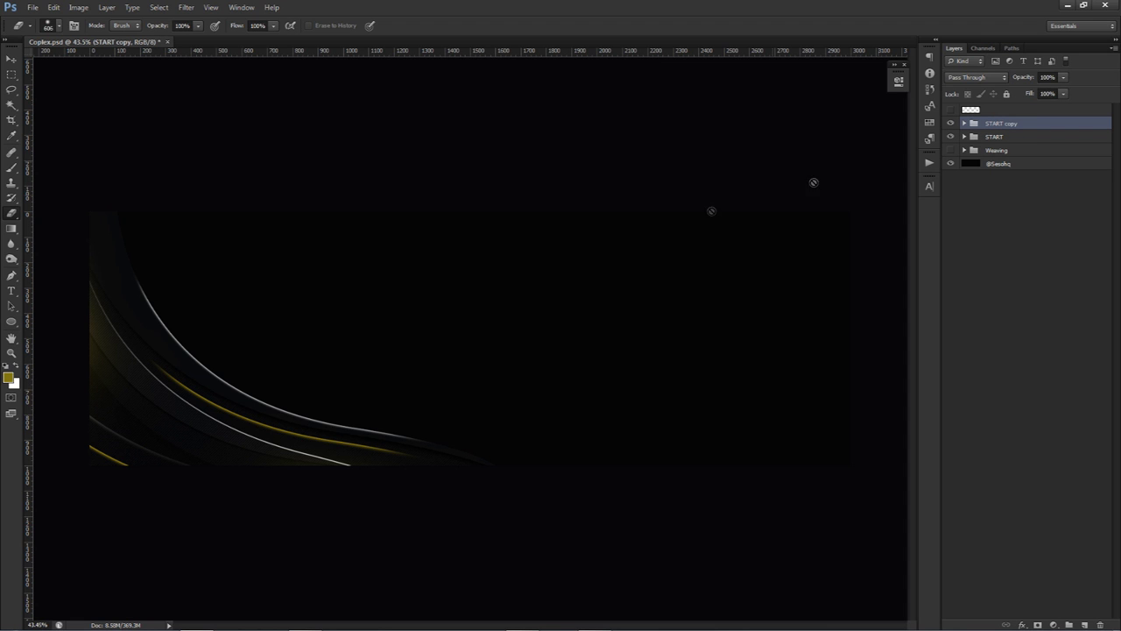
# Try to move the unmerged START copy group into the banner's right half.
pyautogui.press('v')
pyautogui.moveTo(451, 338)
pyautogui.mouseDown()
pyautogui.moveTo(566, 288)
pyautogui.moveTo(695, 265)
pyautogui.moveTo(716, 302)
pyautogui.moveTo(484, 255)
pyautogui.mouseUp()
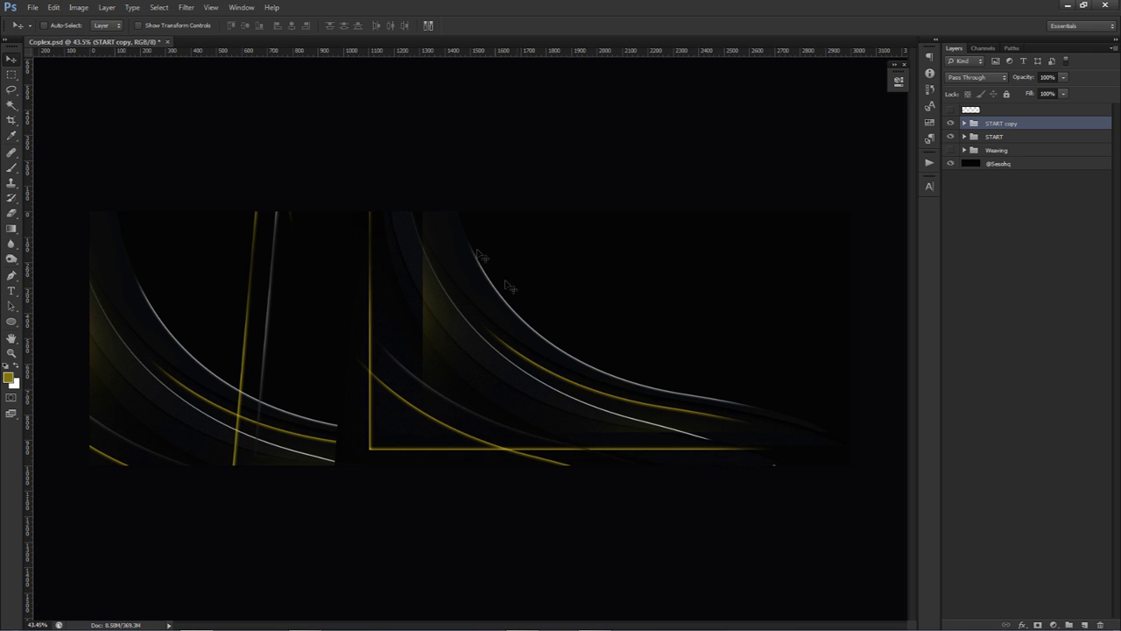
pyautogui.moveTo(309, 278); pyautogui.dragTo(391, 249)
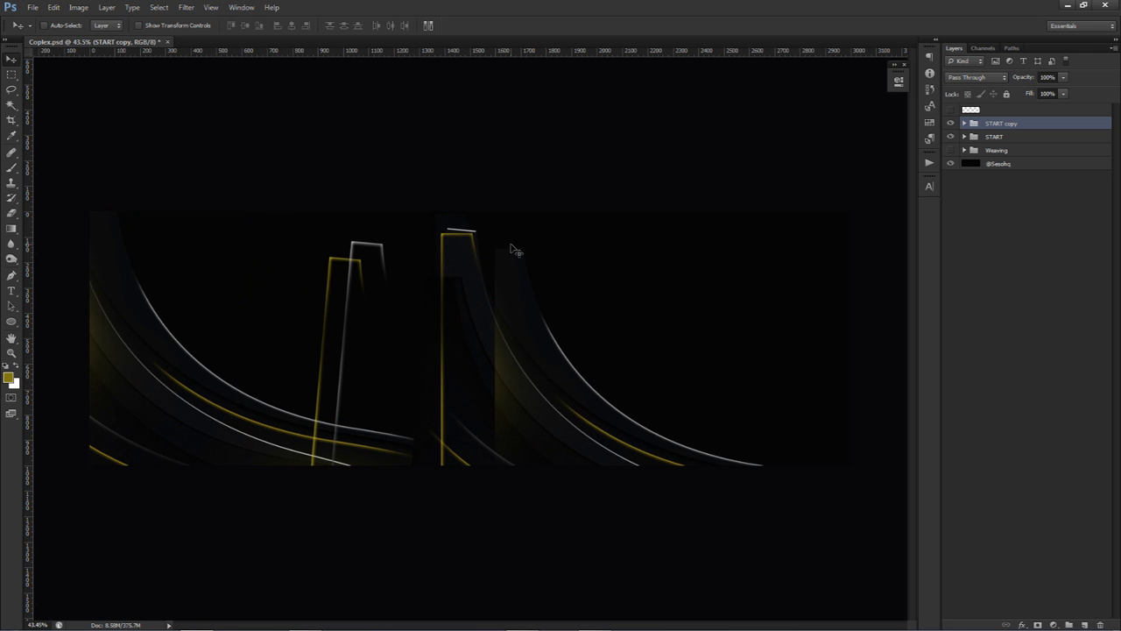
pyautogui.hotkey('ctrl', 'z')
# Merge the START copy group into a single layer and rename it PT 2.
pyautogui.click(950, 124)
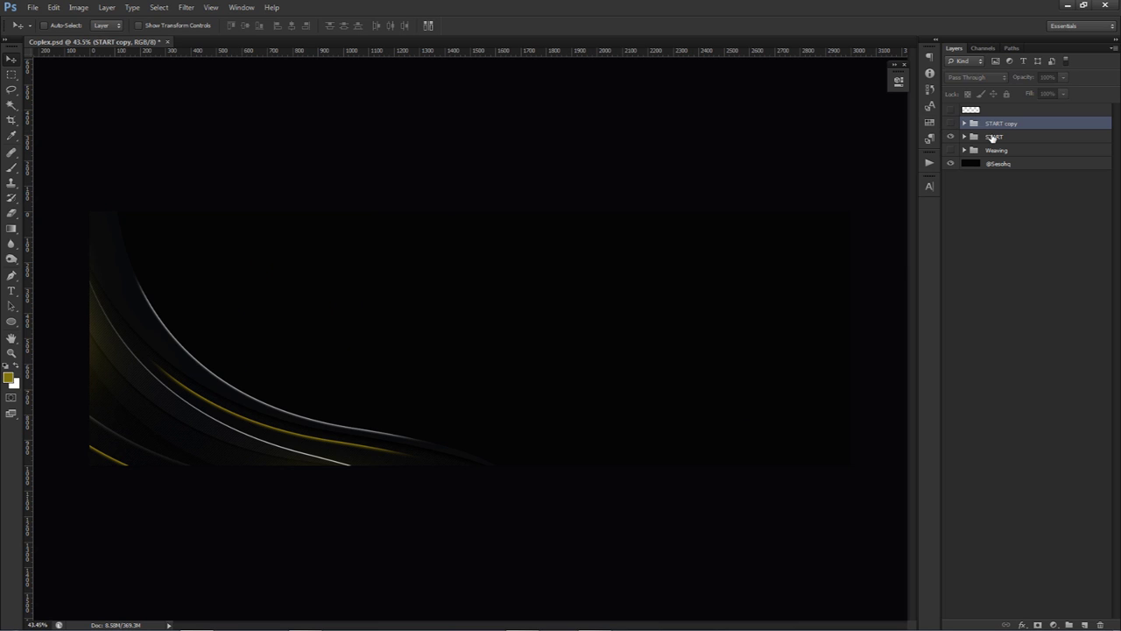
pyautogui.click(993, 138)
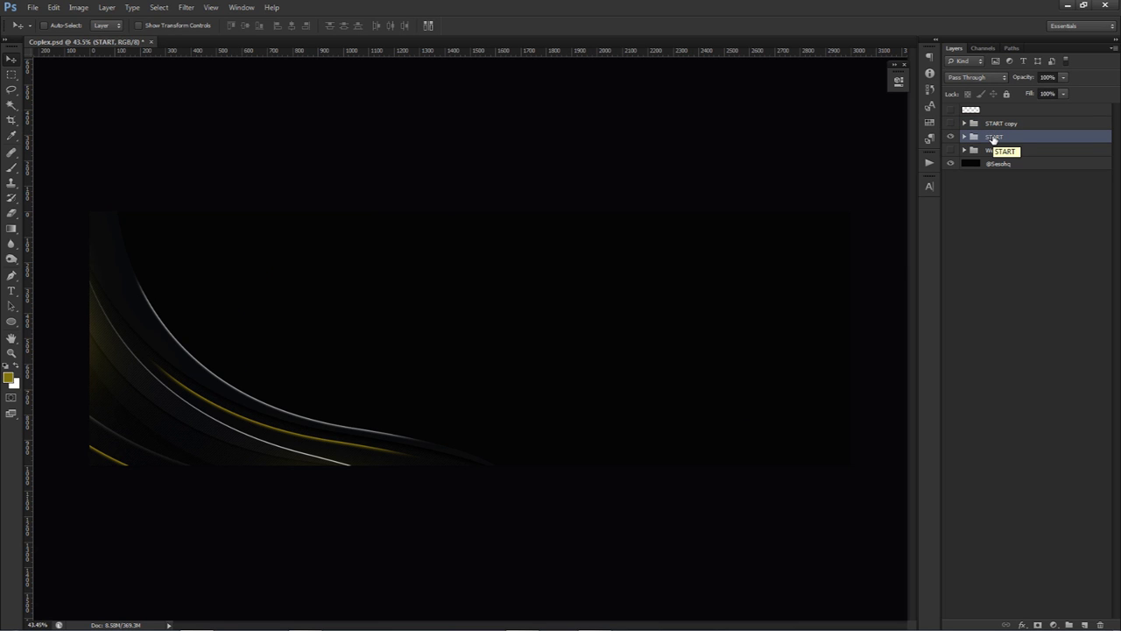
pyautogui.click(950, 123)
pyautogui.click(989, 124)
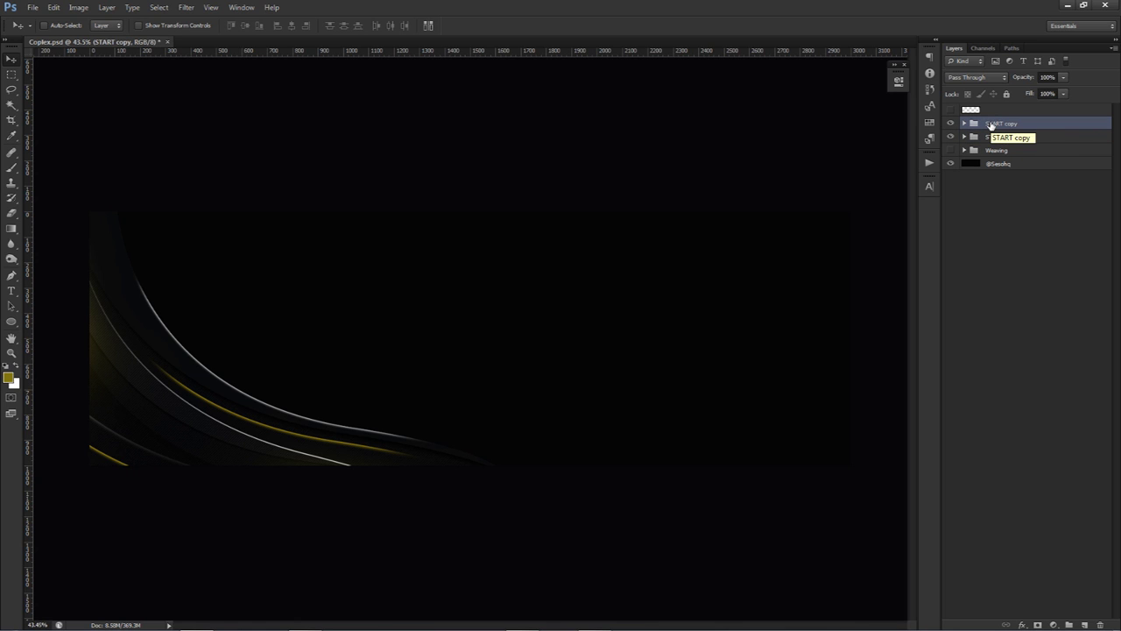
pyautogui.hotkey('ctrl', 'e')
pyautogui.doubleClick(999, 124)
pyautogui.write('PT 2')
pyautogui.press('Return')
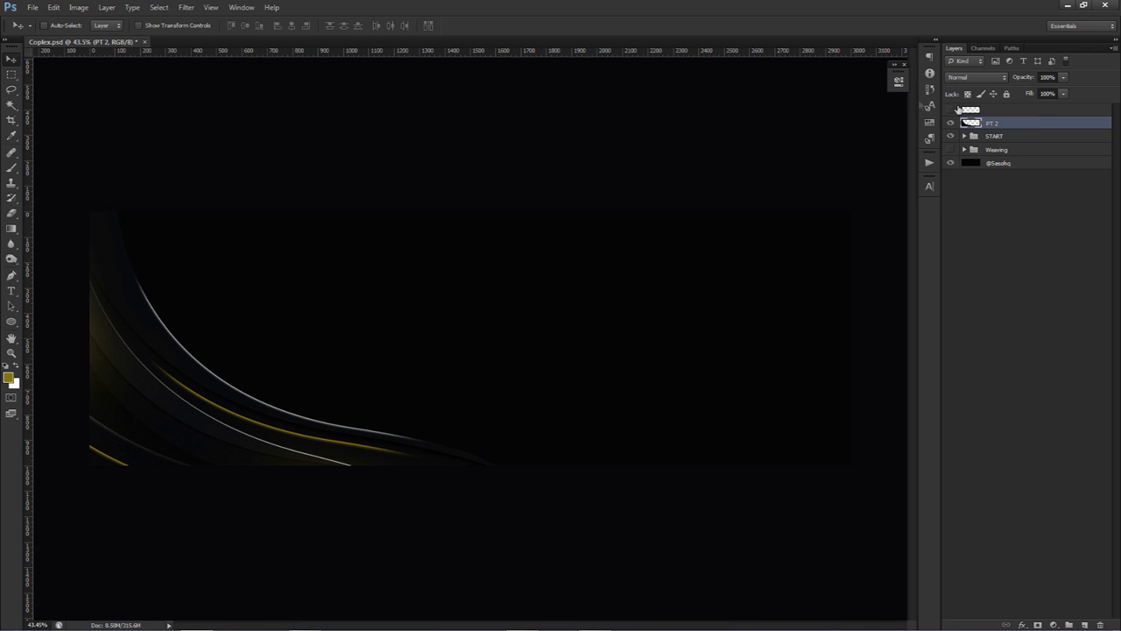
# Move the PT 2 layer into the banner's right half, starting at about 1300 px, and nudge it slightly above the canvas's upper edge.
pyautogui.moveTo(338, 338); pyautogui.dragTo(591, 320)
pyautogui.hotkey('shift', 'Down')
pyautogui.hotkey('shift', 'Down')
pyautogui.hotkey('shift', 'Down')
pyautogui.hotkey('shift', 'Down')
pyautogui.hotkey('shift', 'Down')
pyautogui.hotkey('shift', 'Down')
pyautogui.hotkey('shift', 'Down')
pyautogui.hotkey('shift', 'Down')
pyautogui.hotkey('shift', 'Down')
pyautogui.hotkey('shift', 'Down')
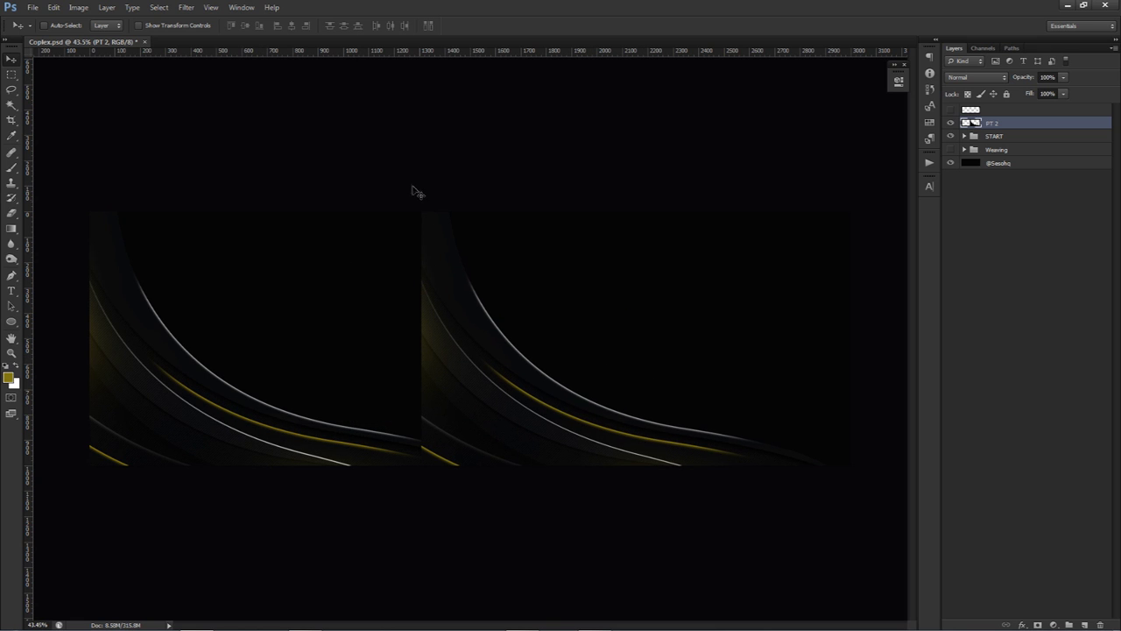
pyautogui.hotkey('shift', 'Up')
pyautogui.hotkey('shift', 'Up')
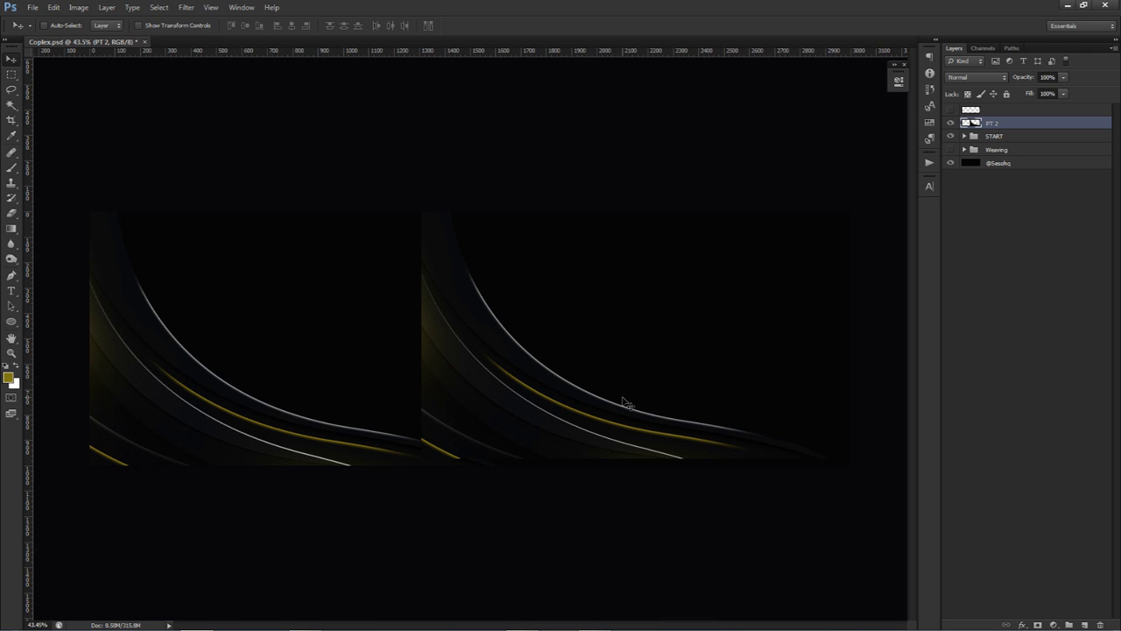
# Flip the PT 2 layer horizontally and vertically, and fit it into the banner's upper-right corner.
pyautogui.hotkey('ctrl', 't')
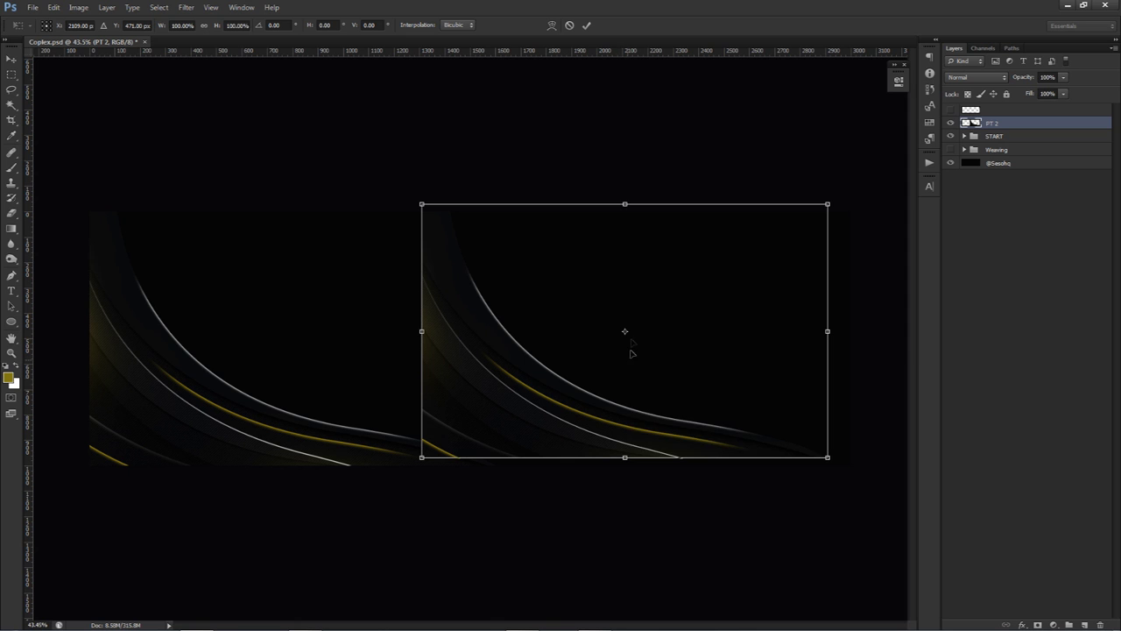
pyautogui.rightClick(630, 340)
pyautogui.click(659, 512)
pyautogui.rightClick(646, 295)
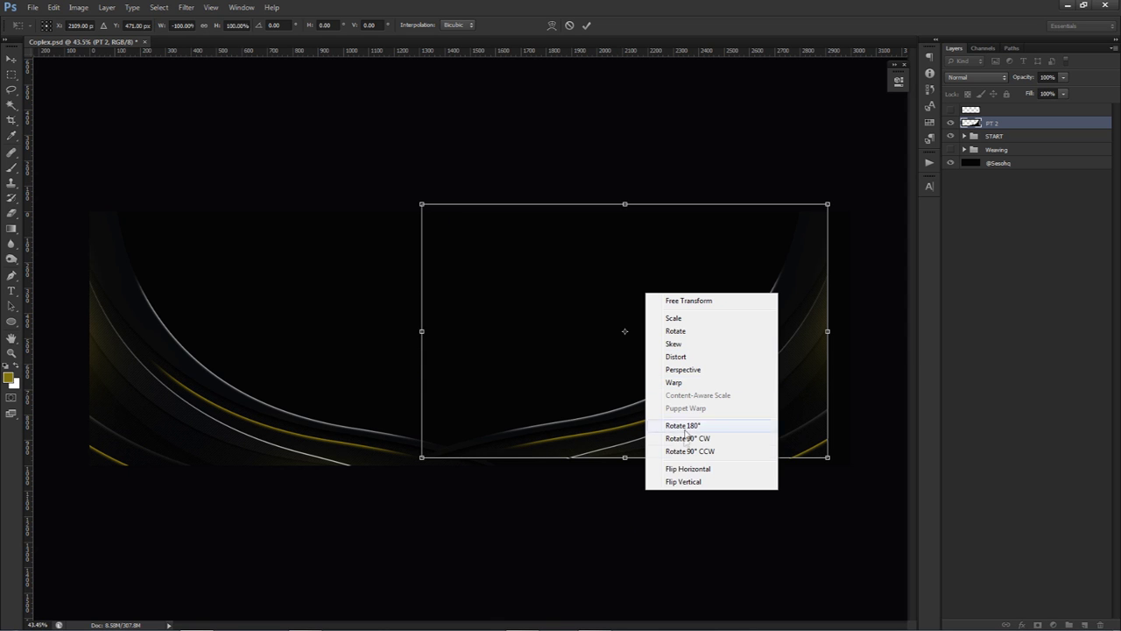
pyautogui.click(685, 482)
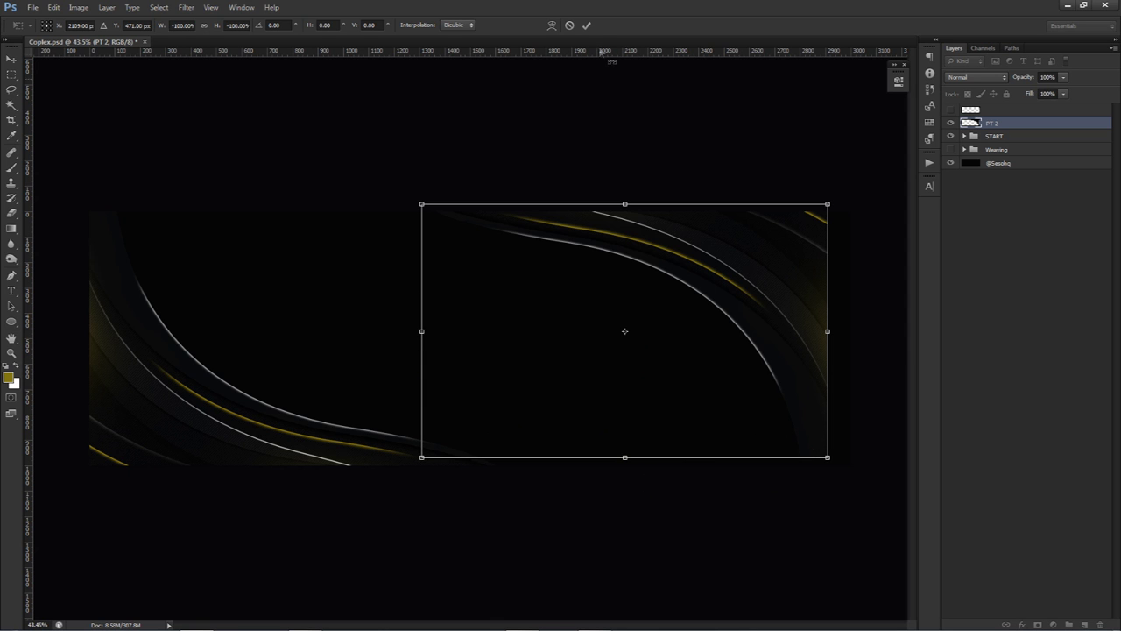
pyautogui.click(586, 24)
pyautogui.moveTo(654, 276); pyautogui.dragTo(688, 289)
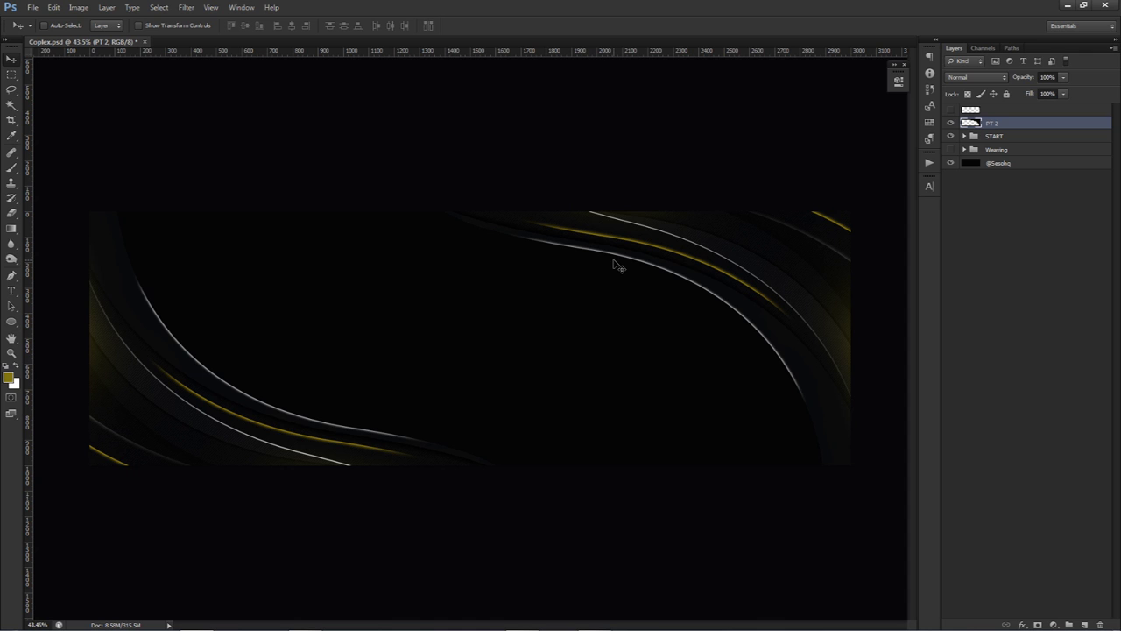
# Rename the PT 2 layer to RIGHT SIDE and the START group to START - LEFT SIDE.
pyautogui.doubleClick(992, 124)
pyautogui.write('RIGHT SIDE')
pyautogui.press('Return')
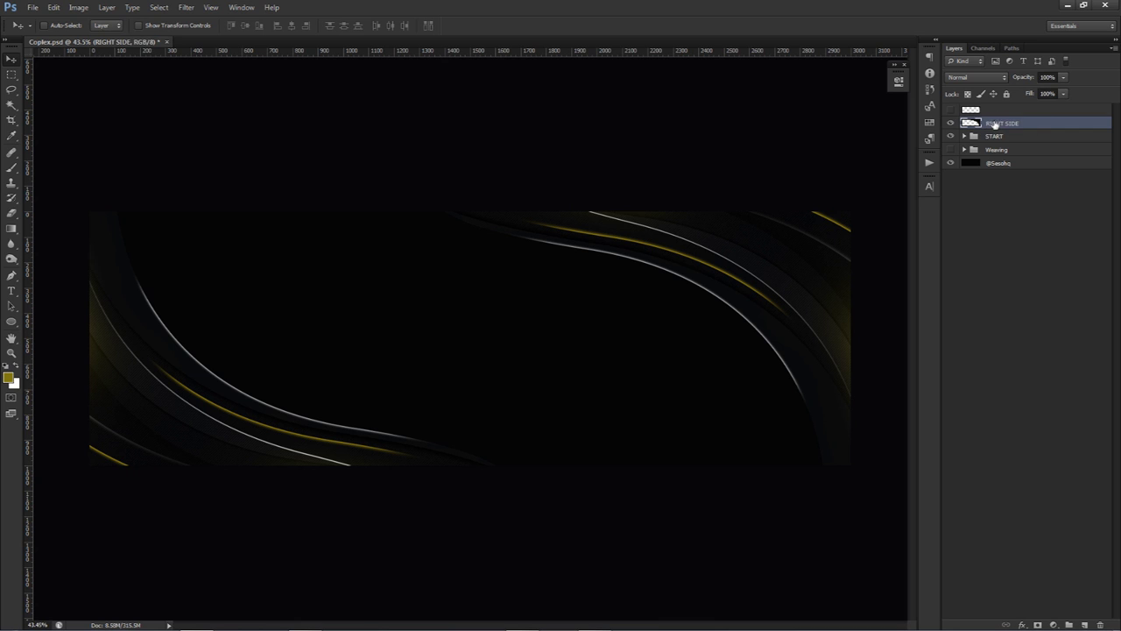
pyautogui.doubleClick(995, 136)
pyautogui.write('START')
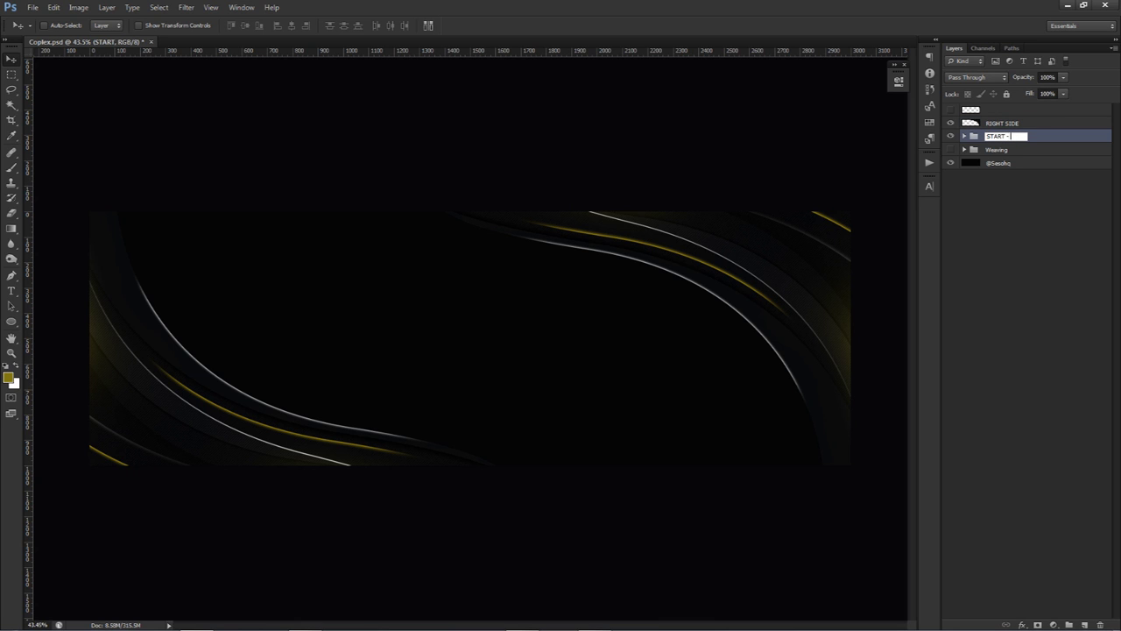
pyautogui.write(' - LEFT SIDE')
pyautogui.press('Return')
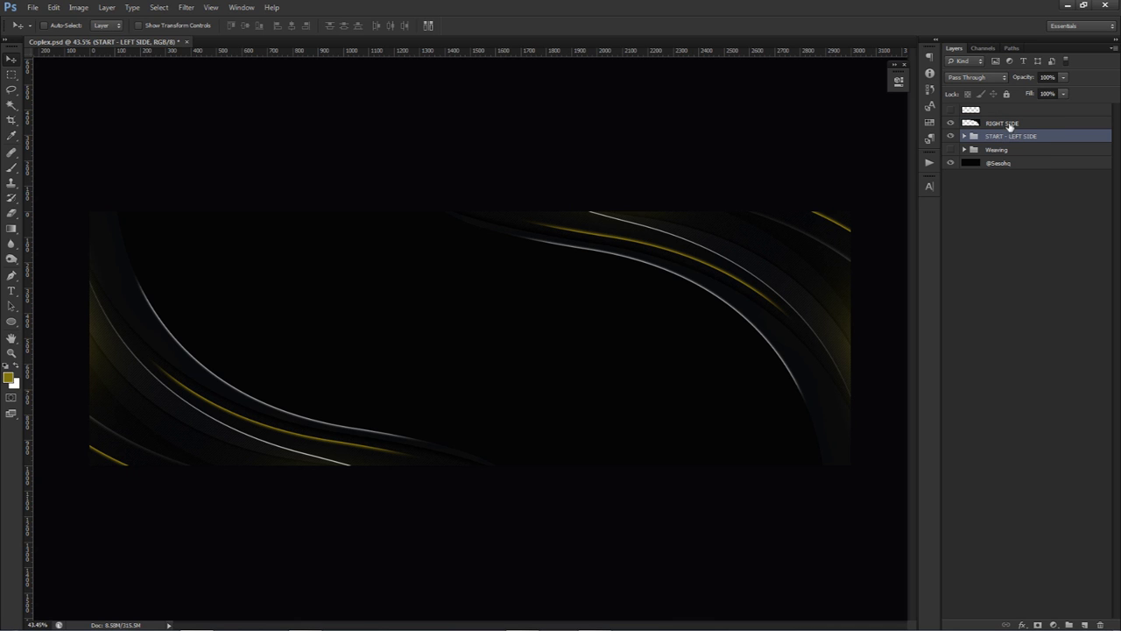
# Duplicate the RIGHT SIDE layer, place the copy beneath the original in the layer order, and shift it down on the canvas.
pyautogui.click(1008, 126)
pyautogui.hotkey('ctrl', 'j')
pyautogui.moveTo(1021, 125); pyautogui.dragTo(1012, 147)
pyautogui.moveTo(663, 267); pyautogui.dragTo(663, 313)
# Rotate the RIGHT SIDE copy clockwise and reposition it so its curves fan out from under the original toward the lower-right edge.
pyautogui.hotkey('ctrl', 't')
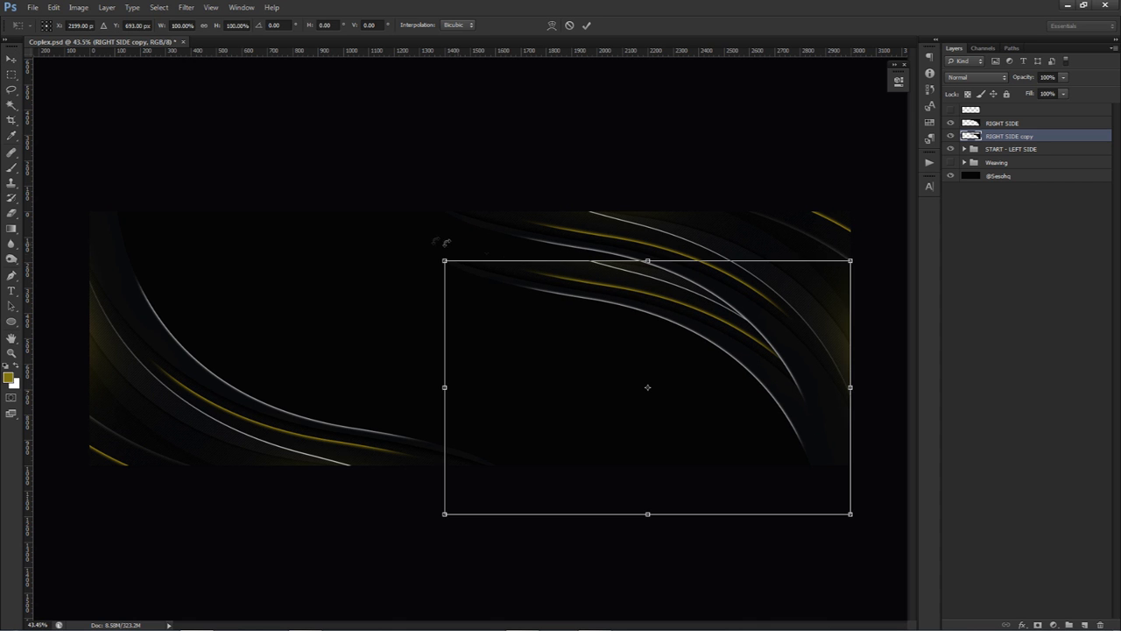
pyautogui.moveTo(404, 244); pyautogui.dragTo(581, 210)
pyautogui.moveTo(631, 246); pyautogui.dragTo(653, 201)
pyautogui.moveTo(649, 290); pyautogui.dragTo(720, 315)
pyautogui.press('Return')
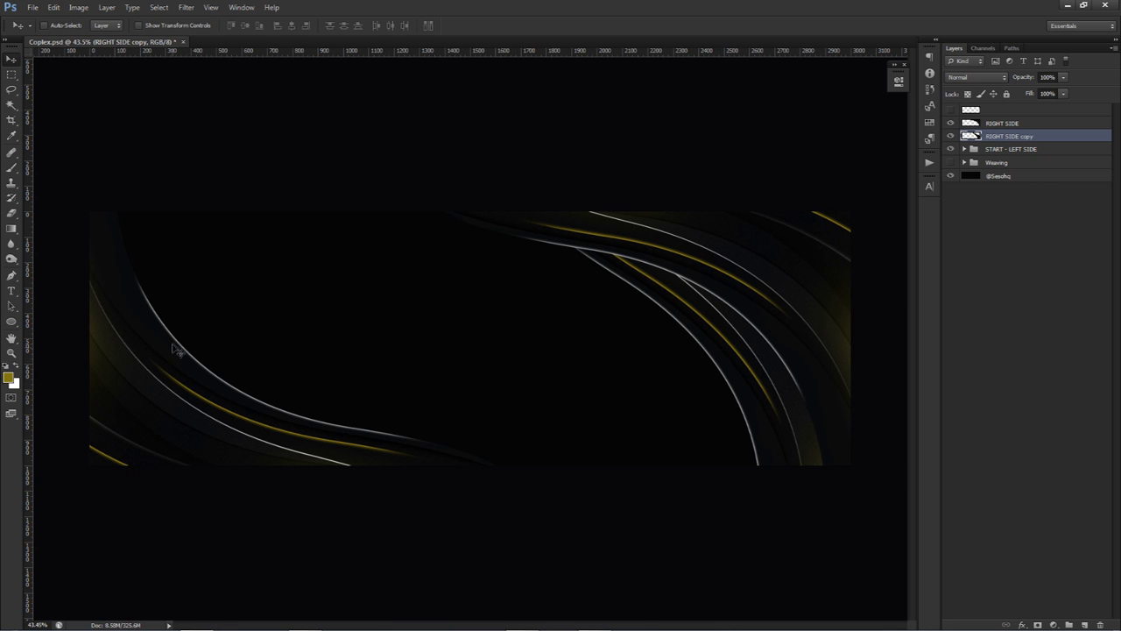
# Duplicate the START - LEFT SIDE group, merge the copy into one layer, and place it beneath the original group.
pyautogui.click(1003, 150)
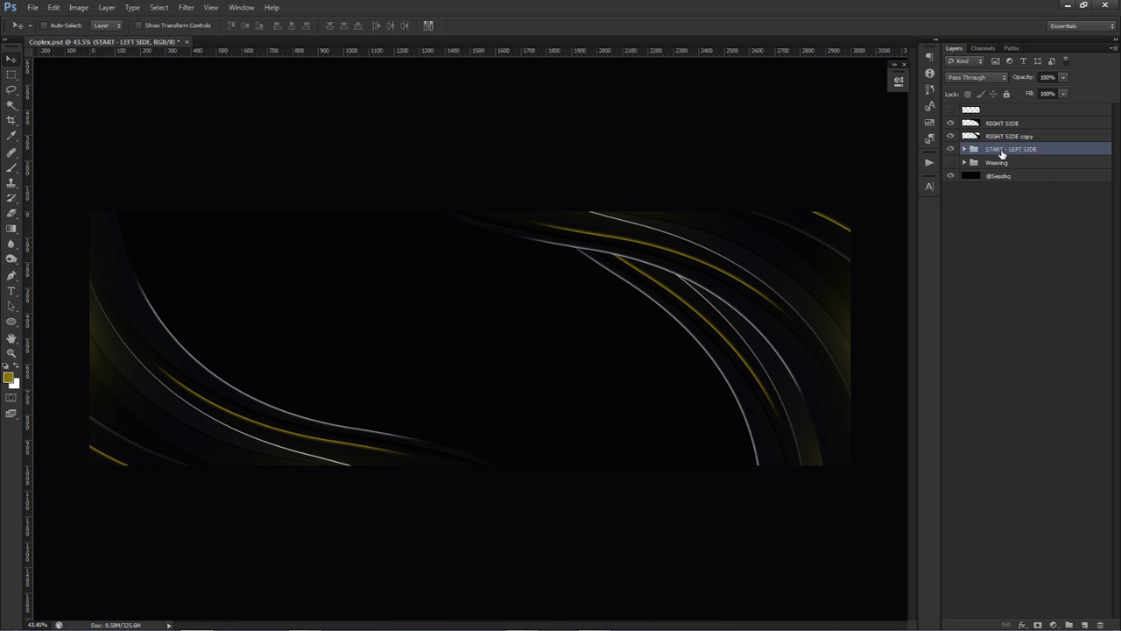
pyautogui.hotkey('ctrl', 'j')
pyautogui.hotkey('ctrl', 'e')
pyautogui.moveTo(1001, 152); pyautogui.dragTo(1003, 169)
# Rotate the START - LEFT SIDE copy clockwise and reposition it so its curves rise from under the original toward the banner's upper edge.
pyautogui.hotkey('ctrl', 't')
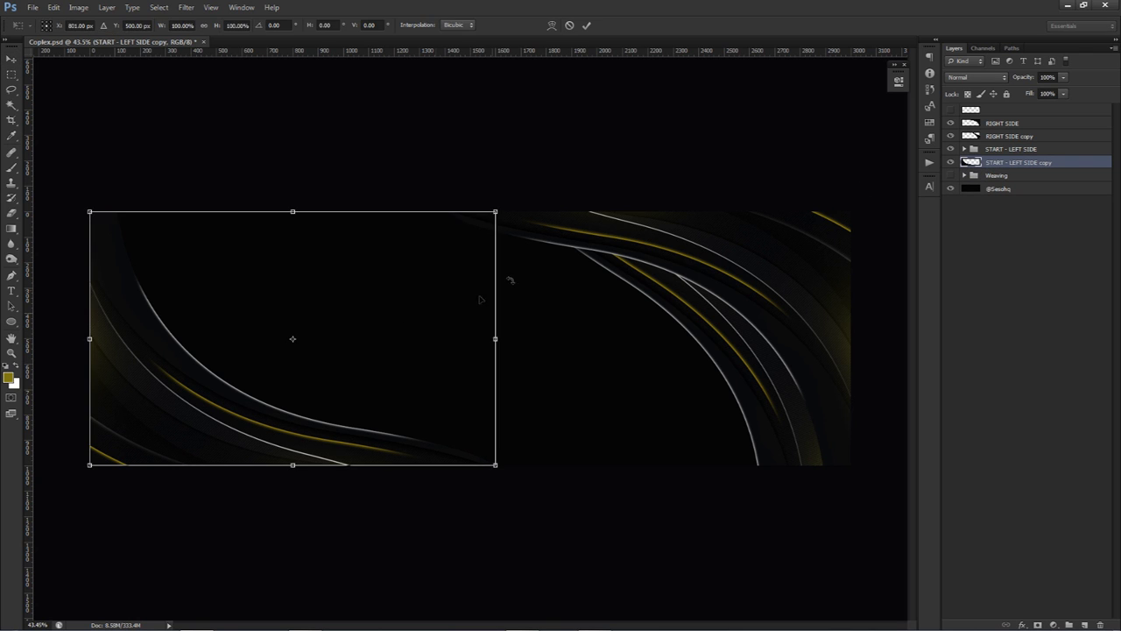
pyautogui.moveTo(596, 226); pyautogui.dragTo(356, 352)
pyautogui.moveTo(629, 239); pyautogui.dragTo(625, 430)
pyautogui.moveTo(304, 392); pyautogui.dragTo(262, 361)
pyautogui.moveTo(426, 384); pyautogui.dragTo(426, 384)
pyautogui.moveTo(541, 409)
pyautogui.mouseDown()
pyautogui.moveTo(509, 425)
pyautogui.moveTo(528, 416)
pyautogui.mouseUp()
pyautogui.press('Return')
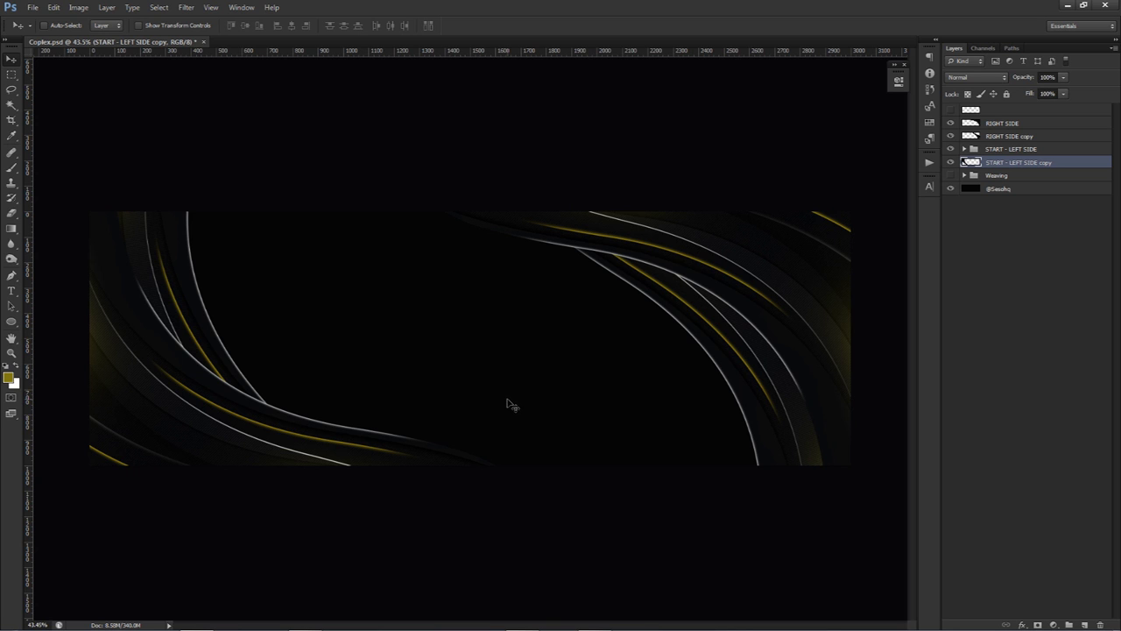
# Shift the START - LEFT SIDE copy slightly up and inward, and rotate it a little counterclockwise to spread its curves from the original.
pyautogui.moveTo(505, 405); pyautogui.dragTo(524, 391)
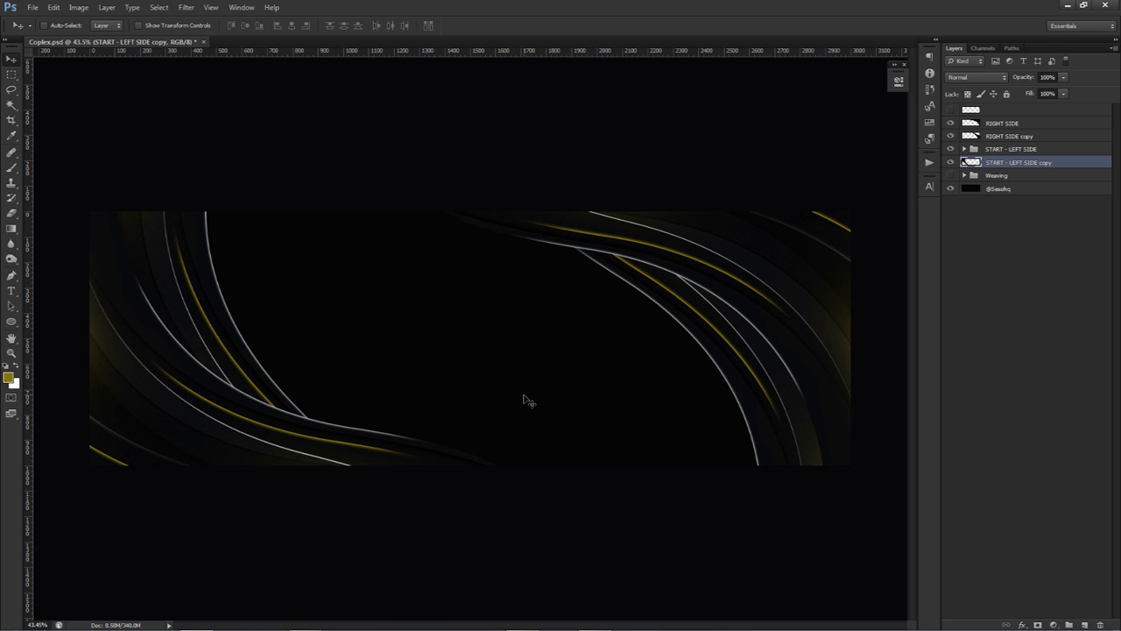
pyautogui.hotkey('ctrl', 't')
pyautogui.moveTo(555, 383); pyautogui.dragTo(599, 326)
pyautogui.moveTo(499, 336); pyautogui.dragTo(500, 349)
pyautogui.press('Return')
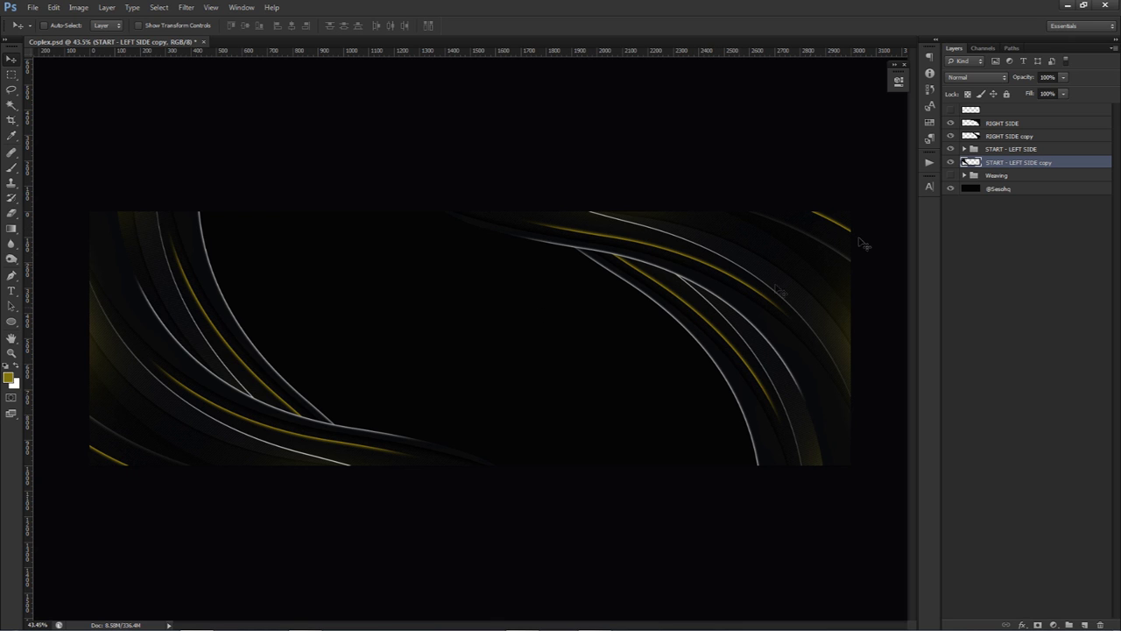
# Rename both the RIGHT SIDE copy and START - LEFT SIDE copy layers to 2.
pyautogui.click(999, 138)
pyautogui.doubleClick(1010, 138)
pyautogui.write('2')
pyautogui.press('Return')
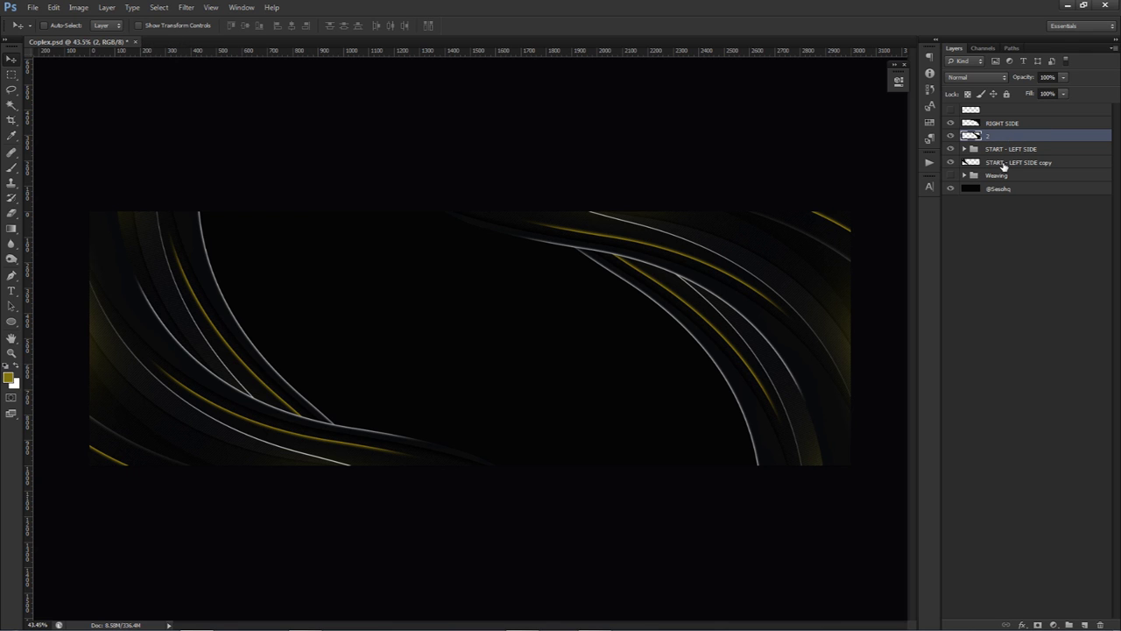
pyautogui.doubleClick(1004, 164)
pyautogui.write('2')
pyautogui.press('Return')
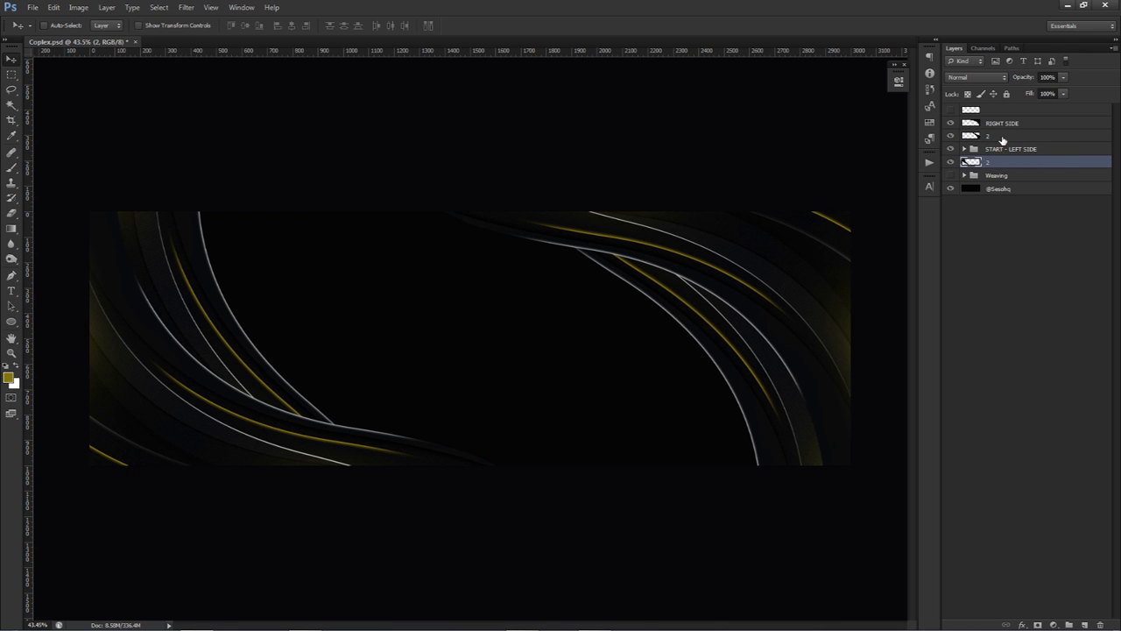
# Duplicate the layer 2 below RIGHT SIDE, place the copy beneath it, and rename the copy to 3.
pyautogui.click(1003, 138)
pyautogui.hotkey('ctrl', 'j')
pyautogui.moveTo(999, 138); pyautogui.dragTo(996, 150)
pyautogui.doubleClick(995, 149)
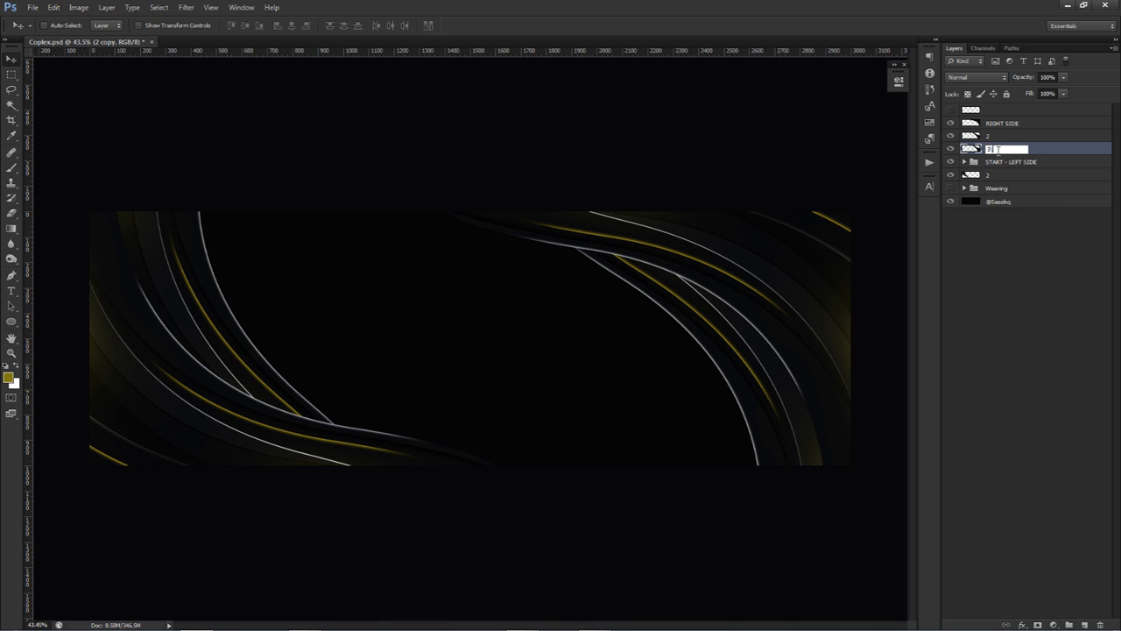
pyautogui.write('3')
pyautogui.press('Return')
# Rotate the right-hand layer 3 clockwise and reposition it so its curves drop from under layer 2 to the banner's lower edge.
pyautogui.moveTo(708, 251); pyautogui.dragTo(716, 289)
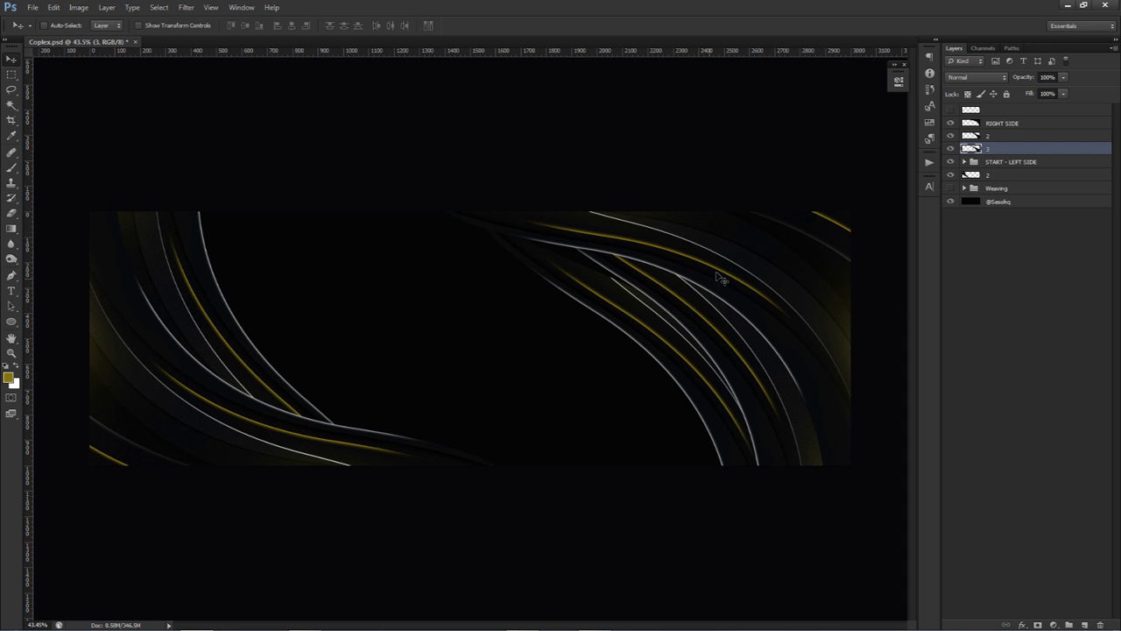
pyautogui.hotkey('ctrl', 't')
pyautogui.moveTo(639, 147); pyautogui.dragTo(826, 183)
pyautogui.moveTo(597, 311); pyautogui.dragTo(728, 330)
pyautogui.press('Return')
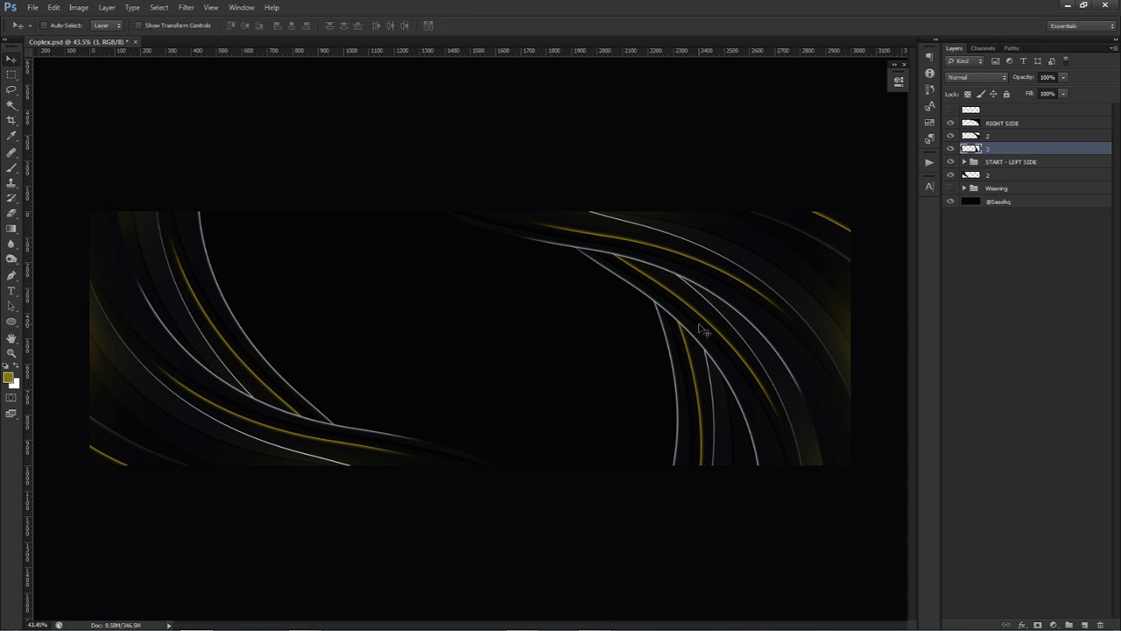
# Duplicate the layer 2 below START - LEFT SIDE, place the copy beneath it, and rename the copy to 3.
pyautogui.click(992, 176)
pyautogui.moveTo(999, 177); pyautogui.dragTo(997, 190)
pyautogui.doubleClick(993, 188)
pyautogui.write('3')
pyautogui.press('Return')
# Rotate the left-hand layer 3 about 22.6° clockwise and position it so its curves rise from under layer 2.
pyautogui.hotkey('ctrl', 't')
pyautogui.moveTo(513, 142); pyautogui.dragTo(626, 295)
pyautogui.moveTo(268, 268); pyautogui.dragTo(361, 287)
pyautogui.moveTo(553, 308); pyautogui.dragTo(548, 275)
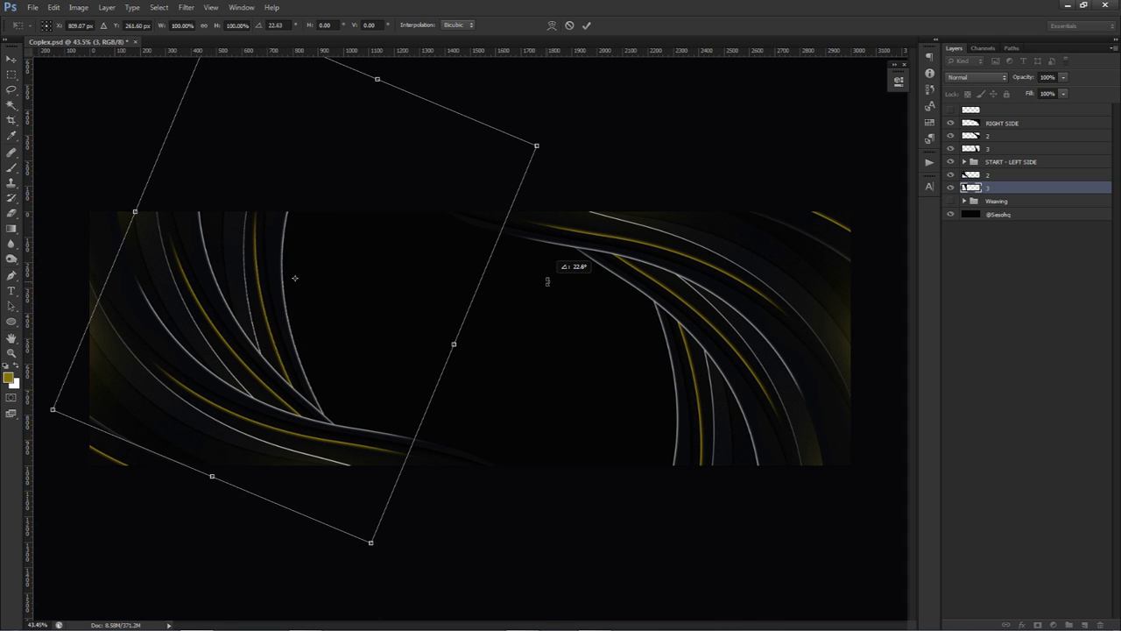
pyautogui.moveTo(347, 274); pyautogui.dragTo(332, 280)
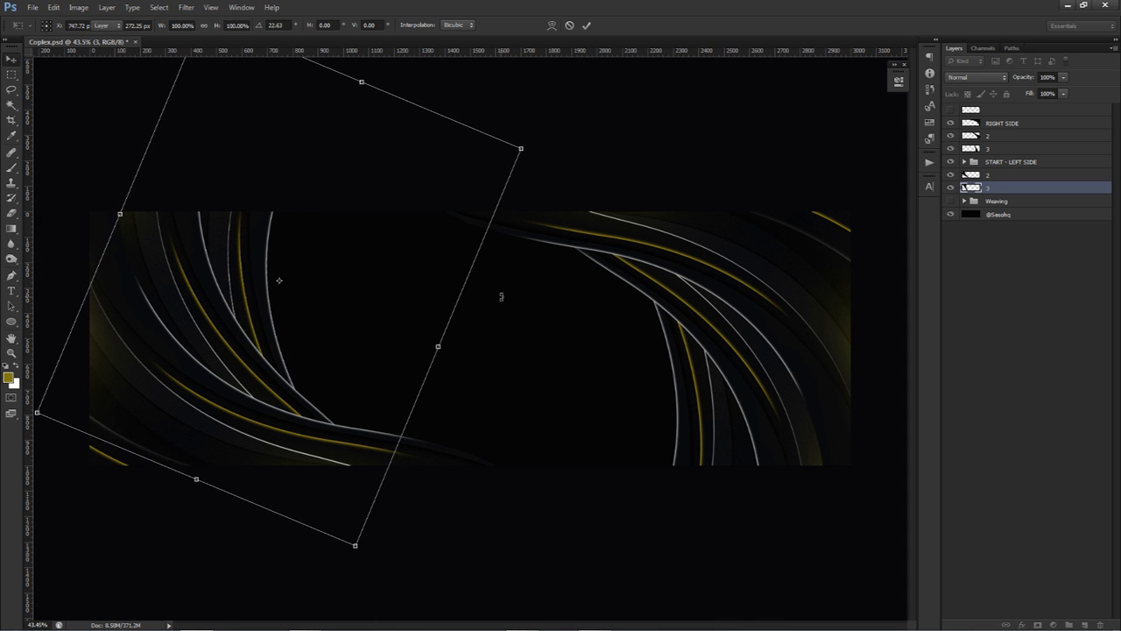
pyautogui.press('Return')
# Rotate the left-hand layer 3 further clockwise so its curves lean toward the banner's centre, and nudge it into place.
pyautogui.hotkey('ctrl', 't')
pyautogui.moveTo(496, 250); pyautogui.dragTo(613, 320)
pyautogui.press('Return')
pyautogui.moveTo(486, 321); pyautogui.dragTo(491, 318)
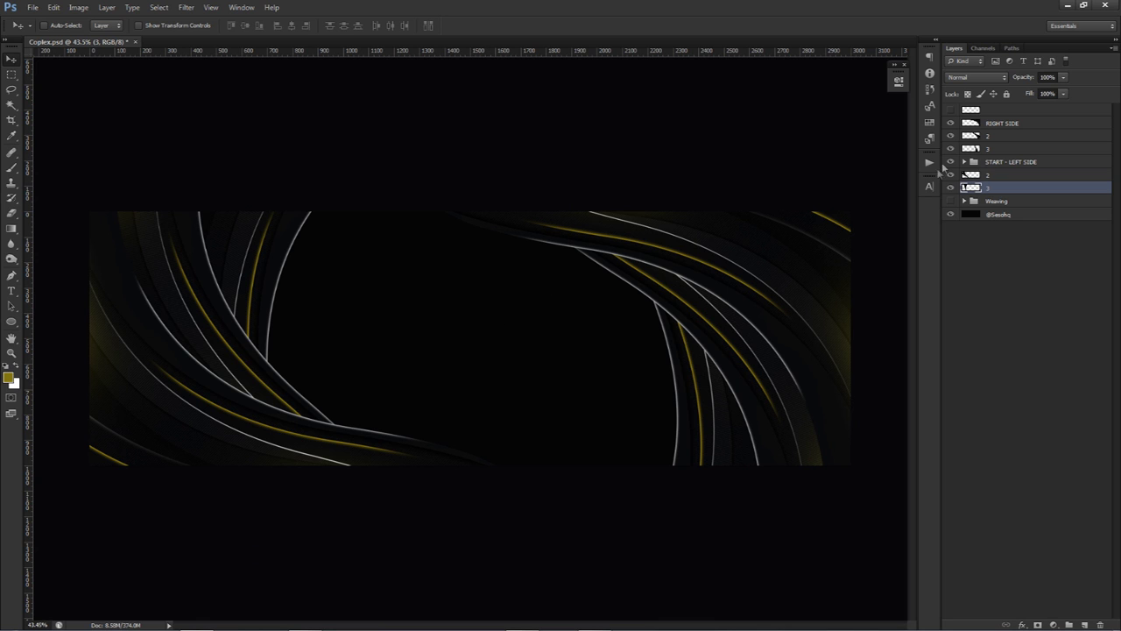
# Add a Color Balance adjustment above RIGHT SIDE with midtones Cyan-Red +1, Magenta-Green -3 and Yellow-Blue +16, and compare the result.
pyautogui.click(990, 127)
pyautogui.click(1053, 624)
pyautogui.click(1030, 492)
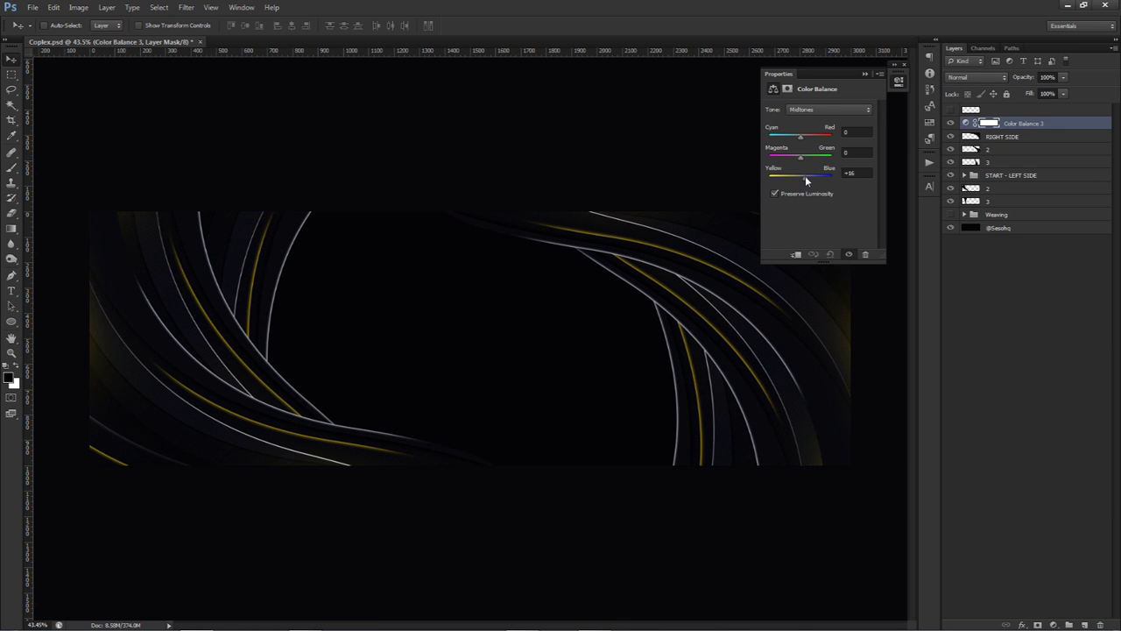
pyautogui.moveTo(799, 159); pyautogui.dragTo(797, 160)
pyautogui.click(949, 123)
pyautogui.press('Tab')
pyautogui.click(967, 123)
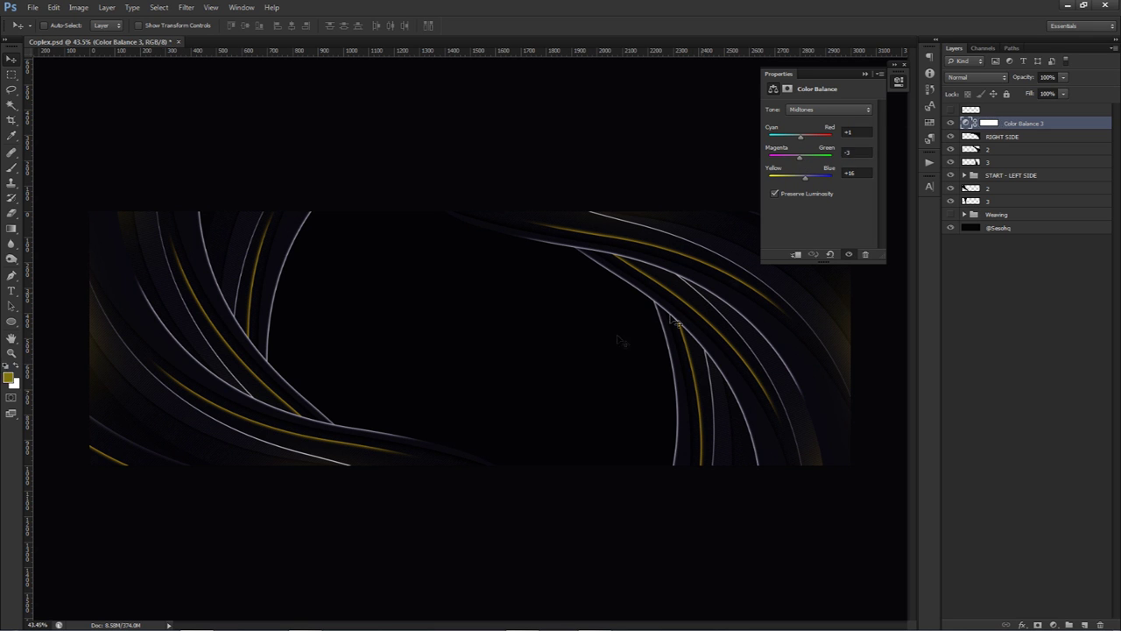
# Add the text ADVANCED near the middle of the banner and colour it white.
pyautogui.press('t')
pyautogui.click(476, 346)
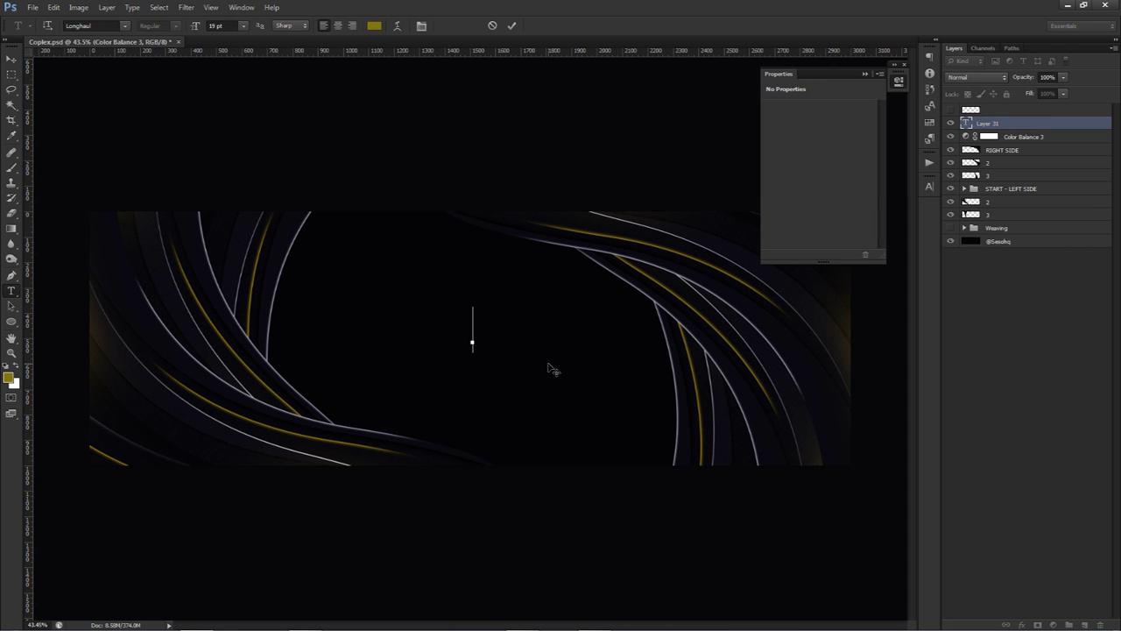
pyautogui.write('ADVANCED')
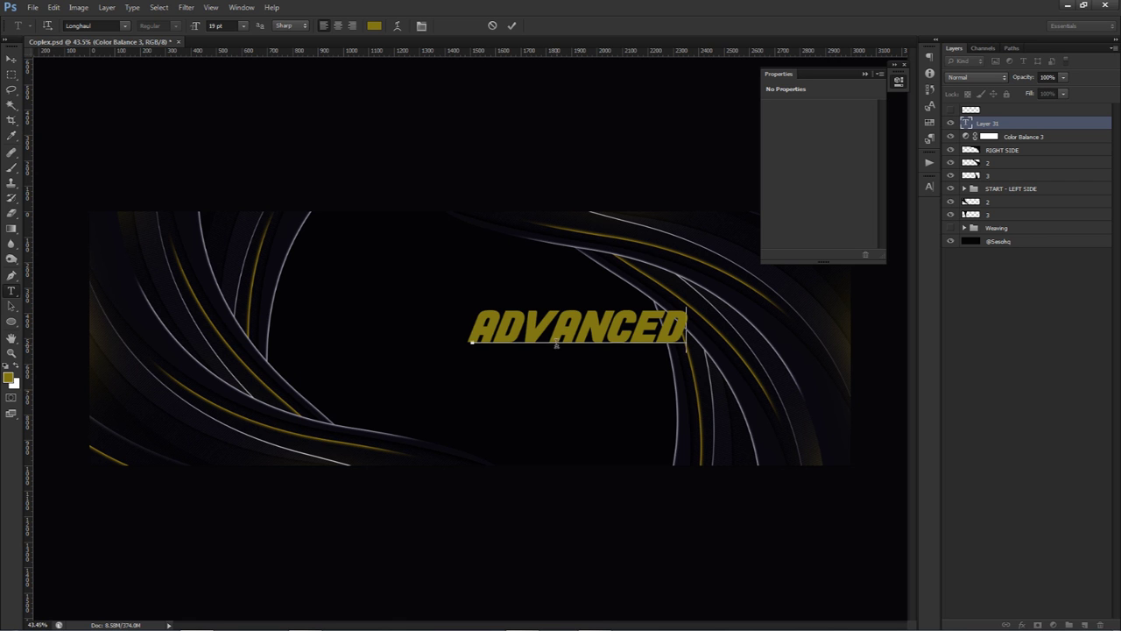
pyautogui.hotkey('ctrl', 'a')
pyautogui.click(929, 186)
pyautogui.click(893, 252)
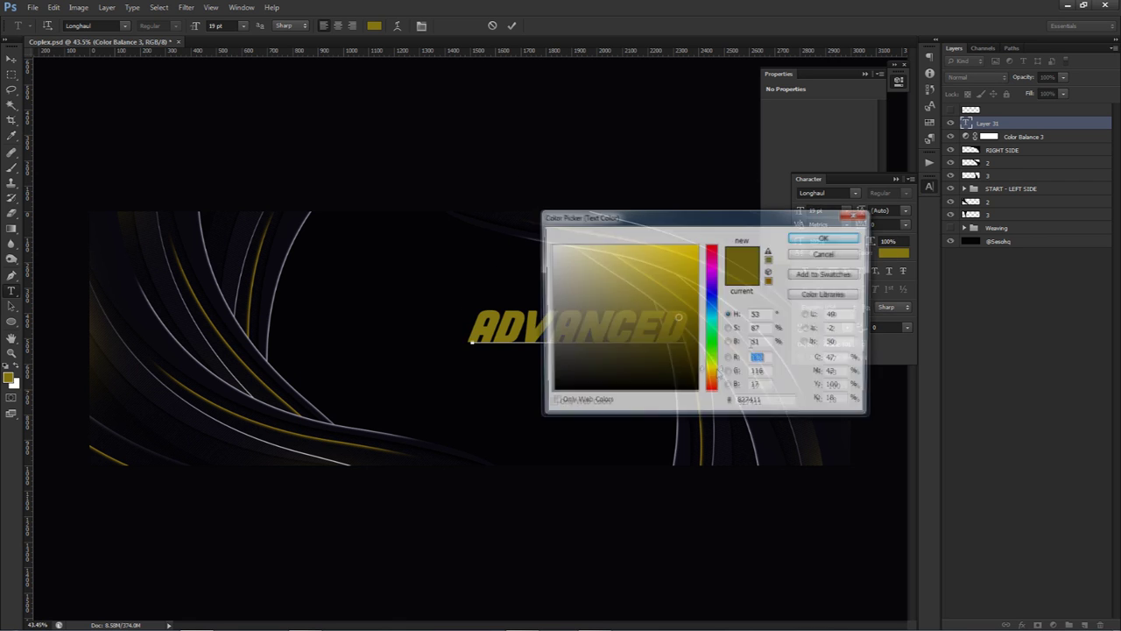
pyautogui.click(552, 245)
pyautogui.press('Return')
pyautogui.click(512, 26)
# Add a second white text line reading WEAVING in the same font and stack it under ADVANCED at the banner's centre.
pyautogui.press('v')
pyautogui.moveTo(628, 313); pyautogui.dragTo(532, 349)
pyautogui.doubleClick(532, 348)
pyautogui.write('WEAVING')
pyautogui.click(512, 25)
pyautogui.press('v')
pyautogui.moveTo(543, 242); pyautogui.dragTo(557, 256)
# Try the fonts The Outbox St and Cambria Math on the ADVANCED text.
pyautogui.click(855, 193)
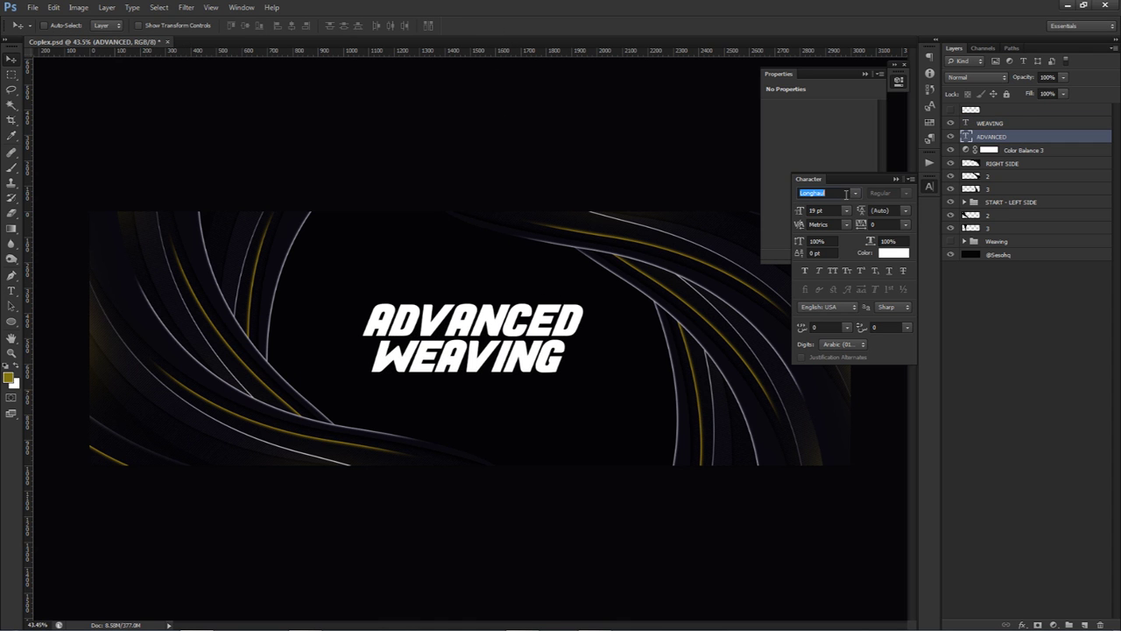
pyautogui.click(984, 429)
pyautogui.moveTo(984, 430); pyautogui.dragTo(986, 464)
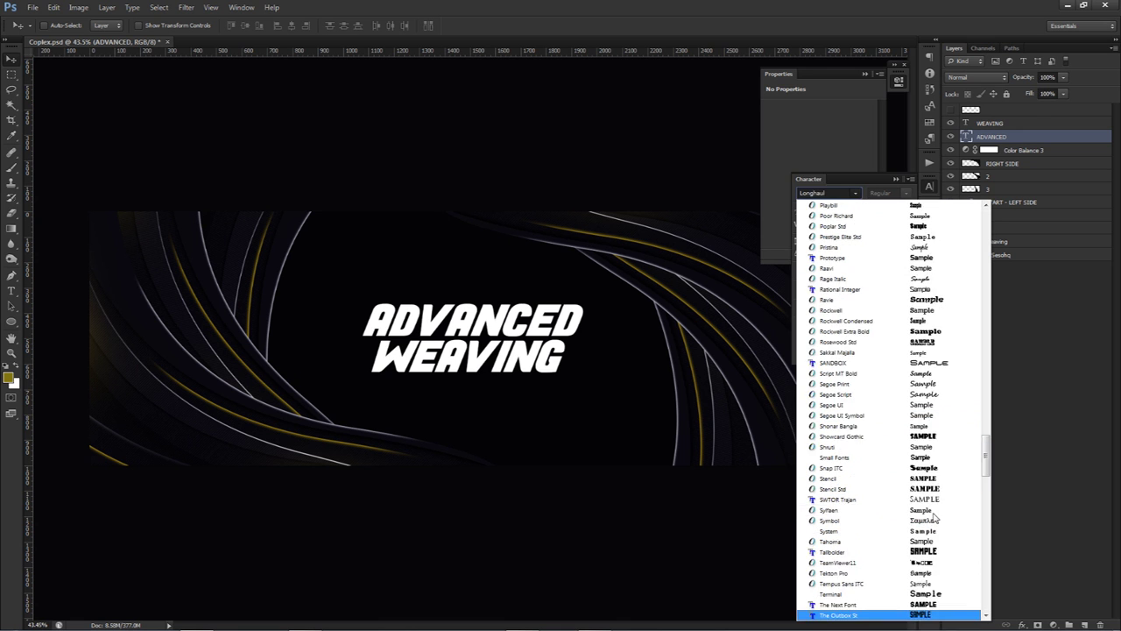
pyautogui.click(930, 510)
pyautogui.click(855, 192)
pyautogui.scroll(-5, 889, 412)
pyautogui.scroll(20, 957, 347)
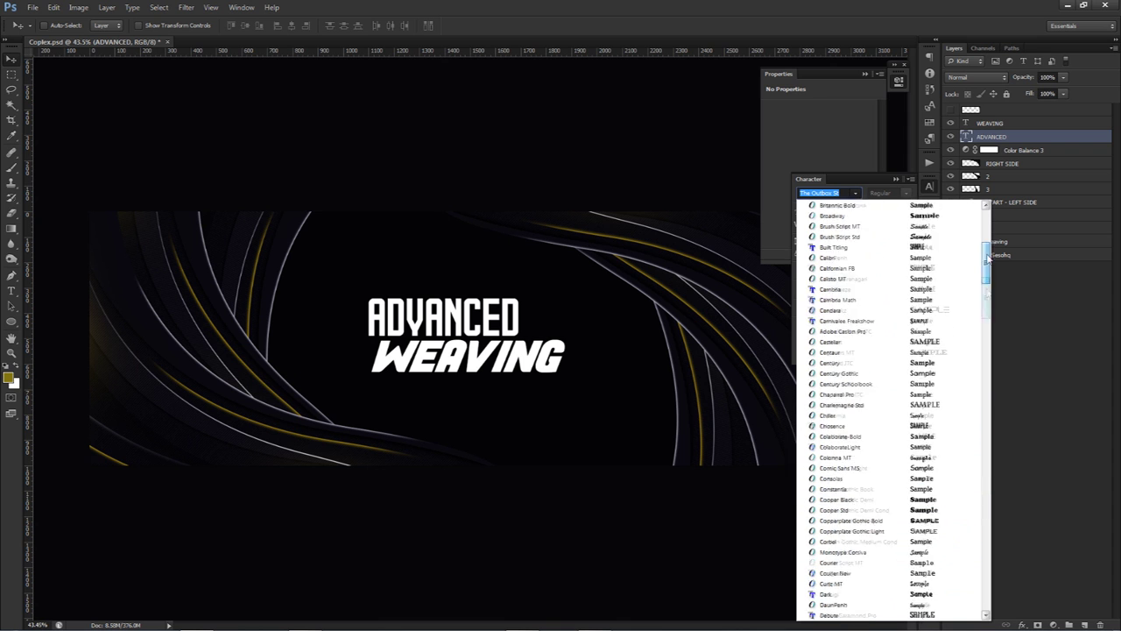
pyautogui.scroll(-5, 956, 348)
pyautogui.click(929, 401)
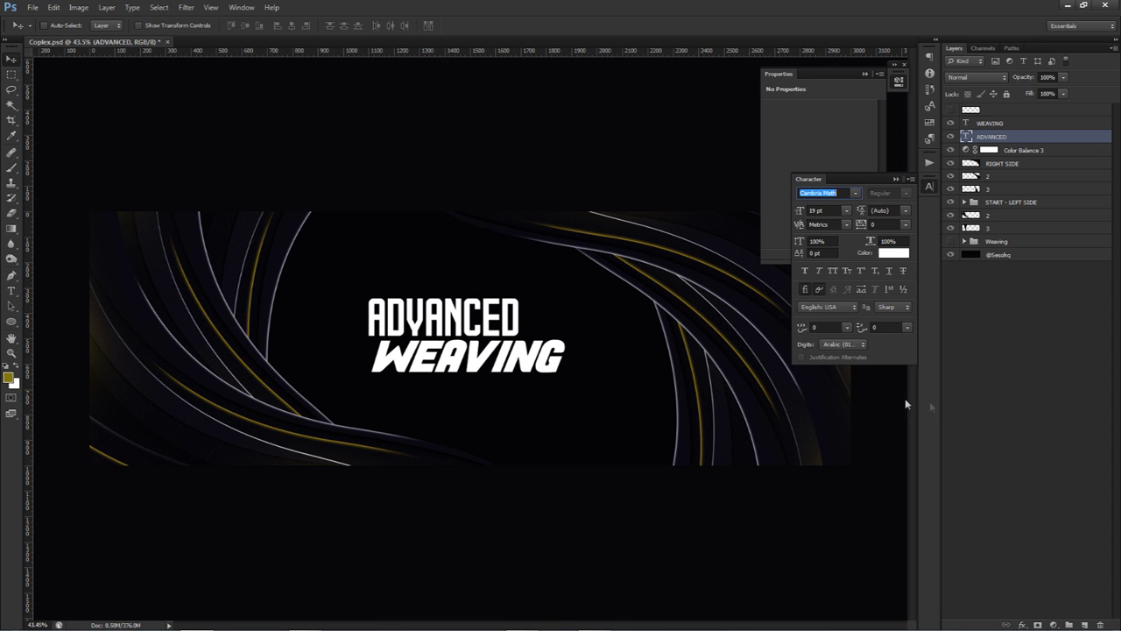
# Set the ADVANCED text's font to BigNoodleTitling Oblique and align it above WEAVING.
pyautogui.click(855, 193)
pyautogui.scroll(3, 867, 262)
pyautogui.scroll(2, 862, 292)
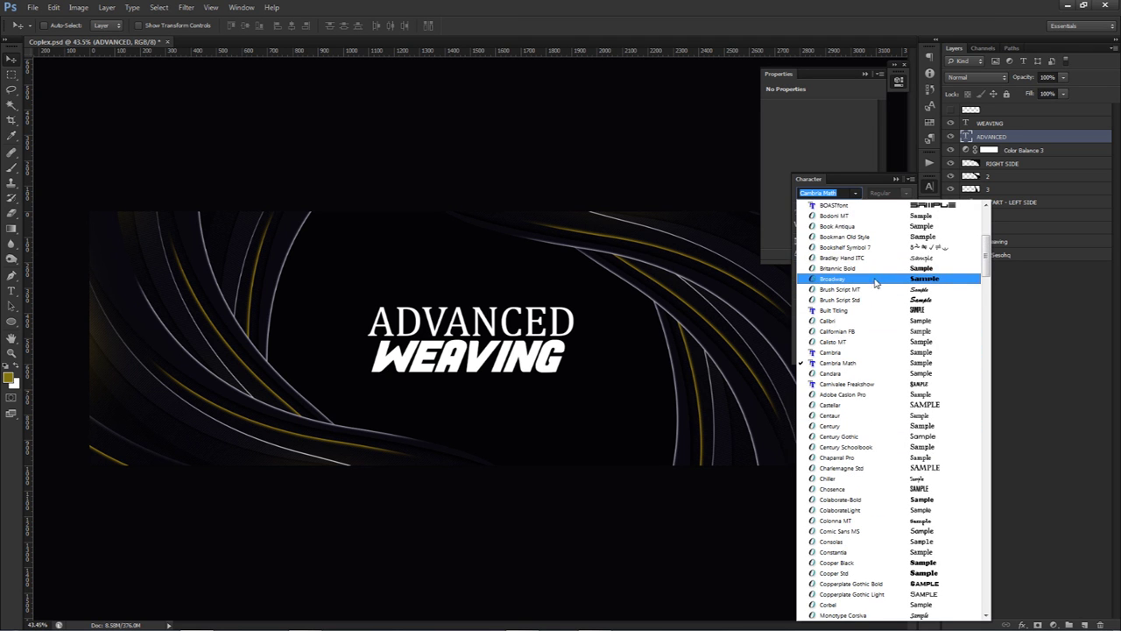
pyautogui.click(836, 203)
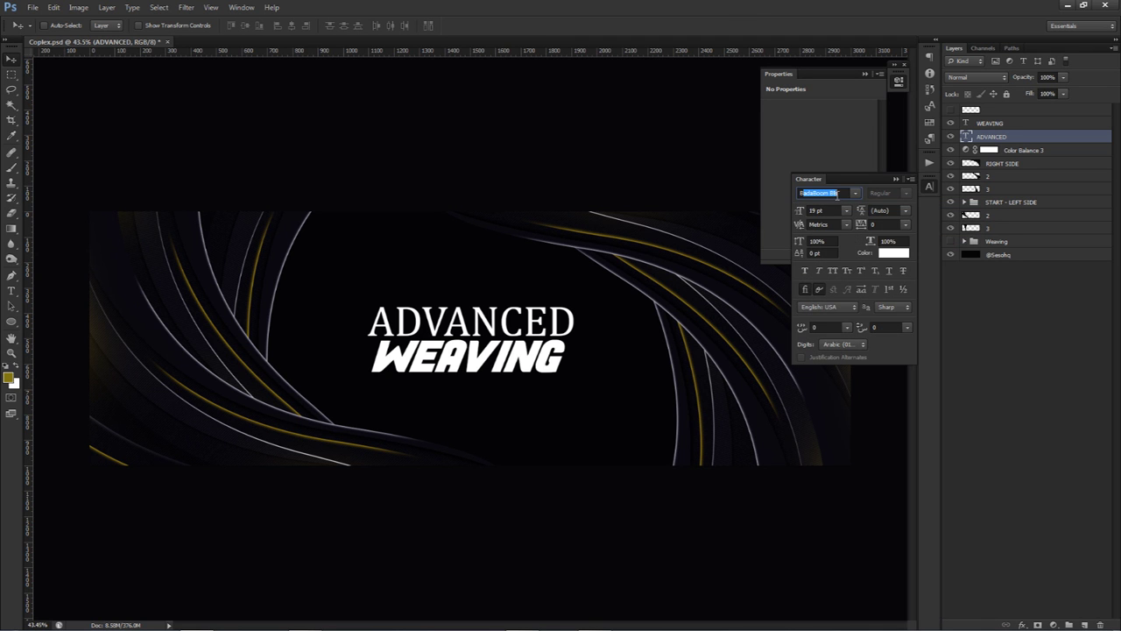
pyautogui.press('Return')
pyautogui.moveTo(443, 292); pyautogui.dragTo(477, 302)
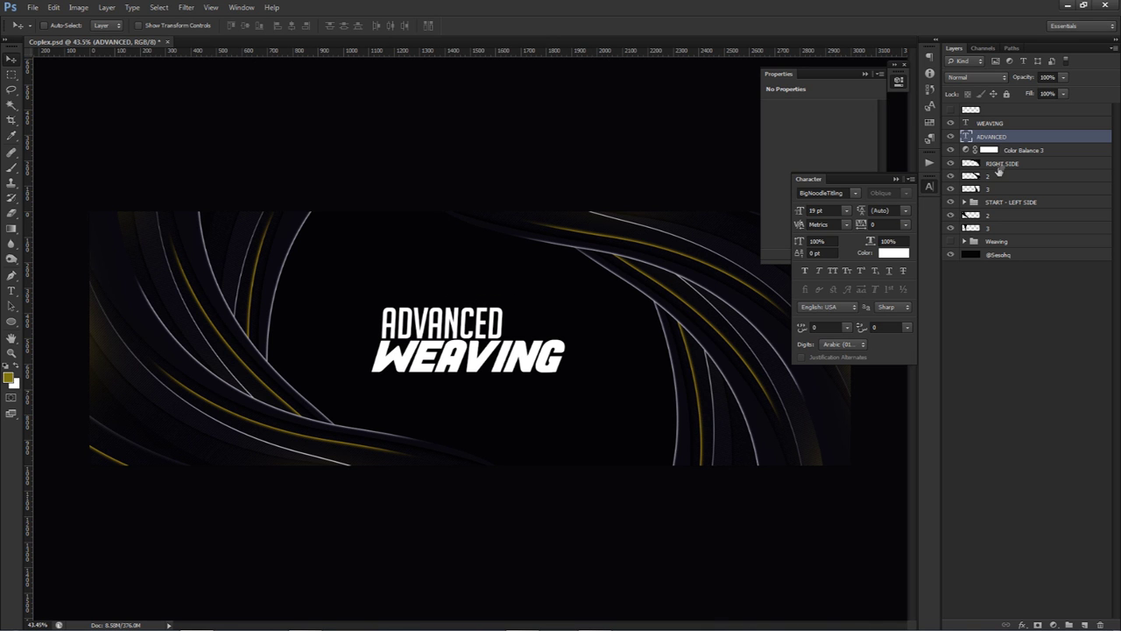
# Recolour the WEAVING text to a bright gold based on a colour sampled from the banner's gold line.
pyautogui.click(998, 124)
pyautogui.click(893, 253)
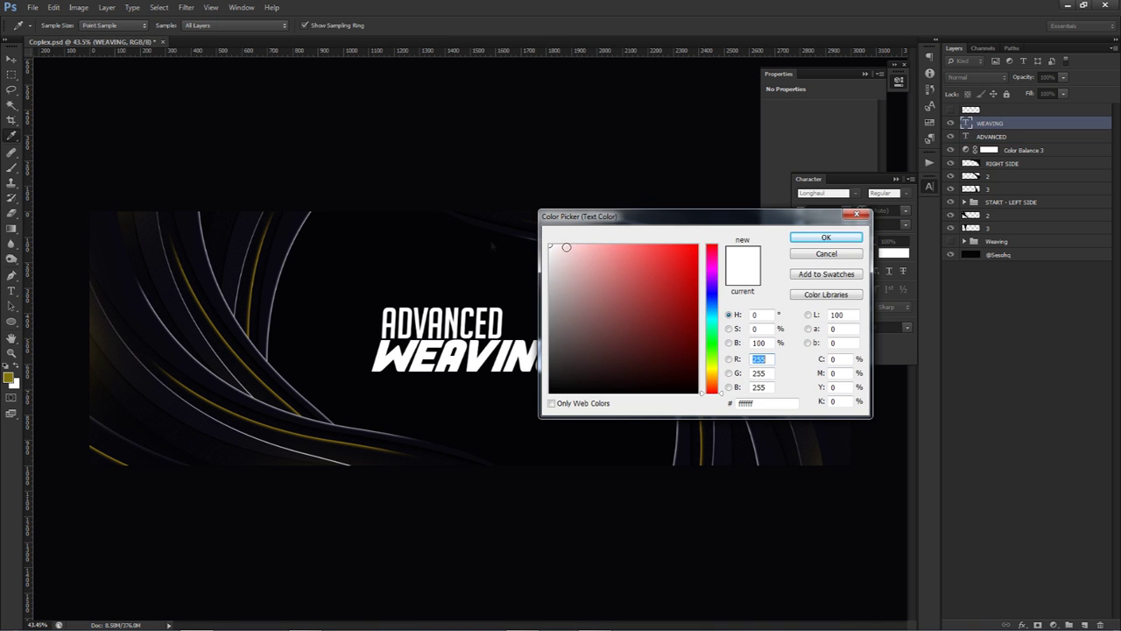
pyautogui.click(261, 365)
pyautogui.moveTo(664, 366); pyautogui.dragTo(672, 275)
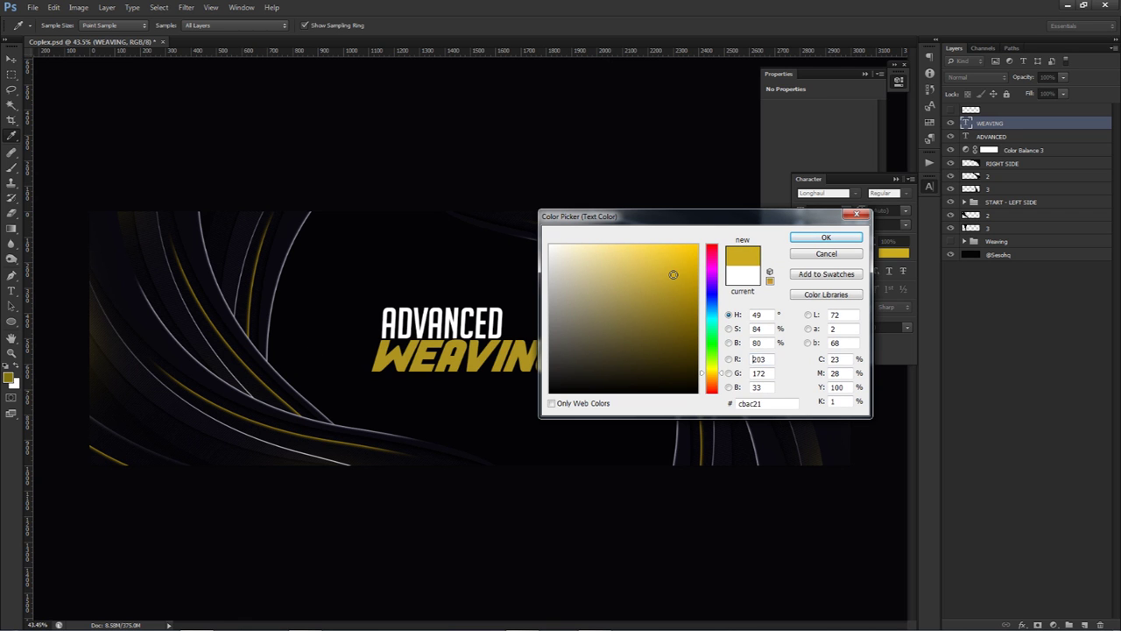
pyautogui.click(826, 239)
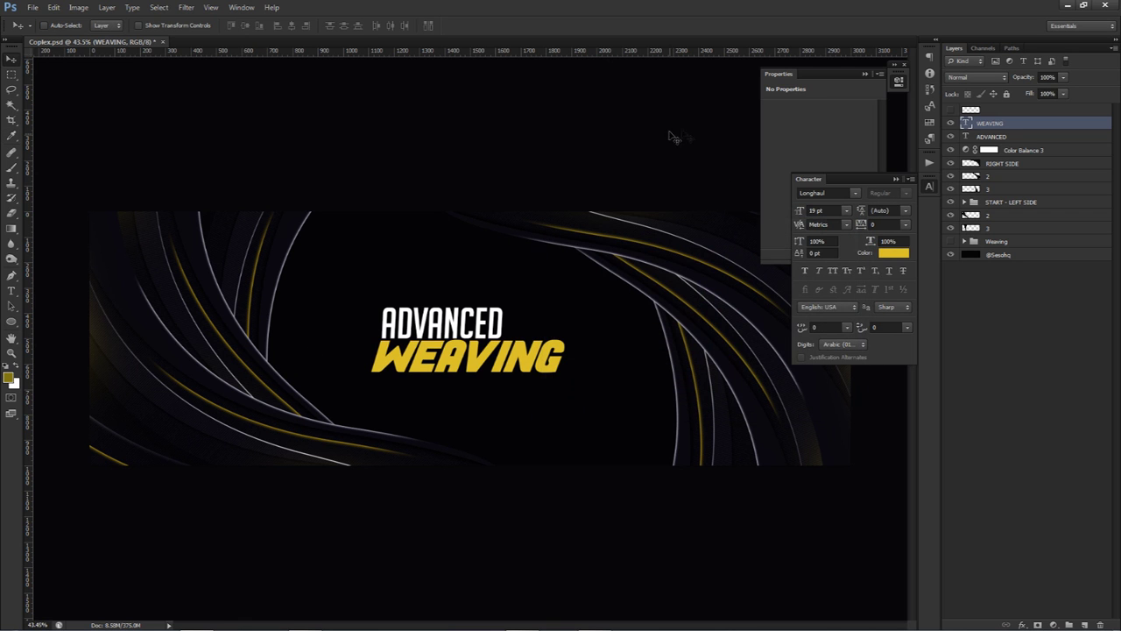
pyautogui.click(929, 74)
pyautogui.click(928, 188)
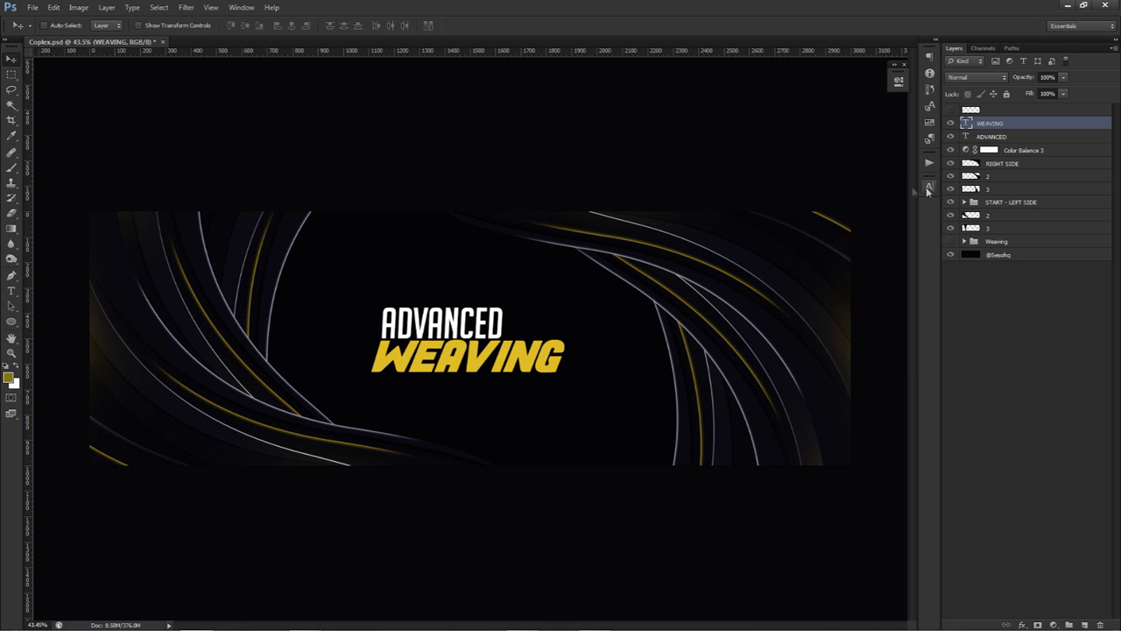
# Centre the WEAVING and ADVANCED text layers together on the canvas using the centre guides, and hide the guides again.
pyautogui.hotkey('ctrl', 't')
pyautogui.press('Return')
pyautogui.hotkey('alt', 'shift', '[')
pyautogui.hotkey('ctrl', ';')
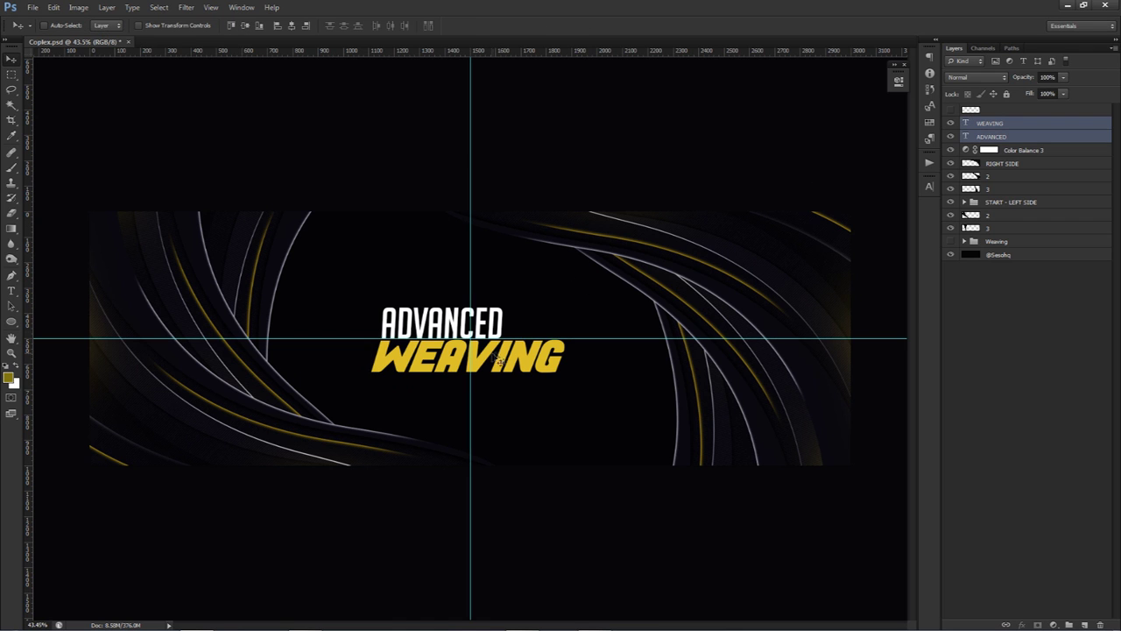
pyautogui.hotkey('ctrl', 't')
pyautogui.moveTo(490, 359); pyautogui.dragTo(492, 358)
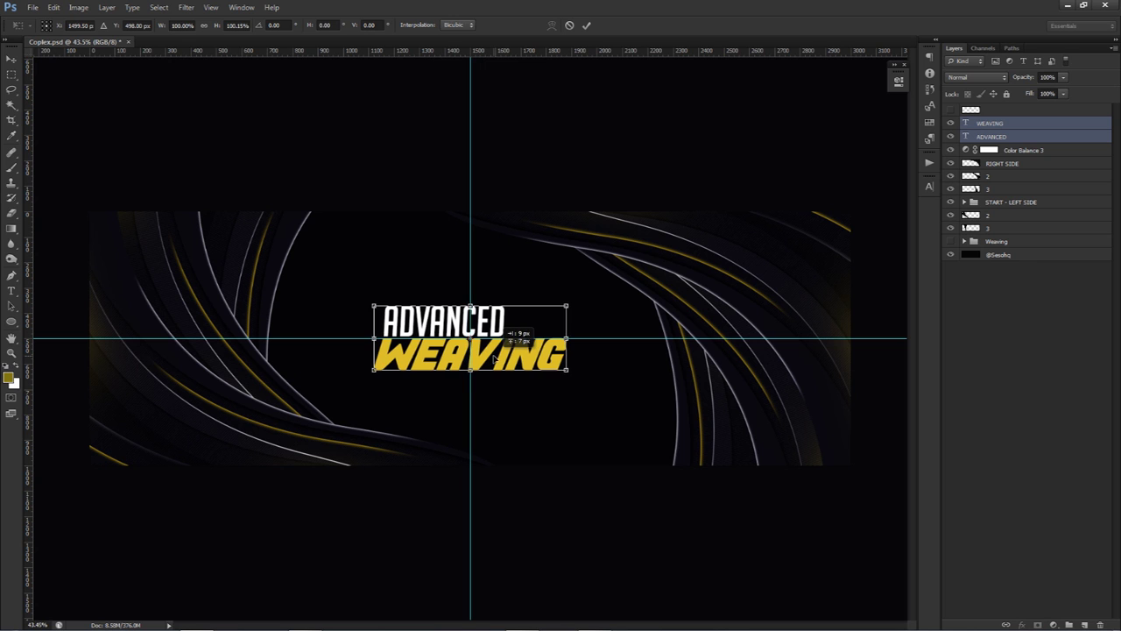
pyautogui.press('Return')
pyautogui.hotkey('ctrl', ';')
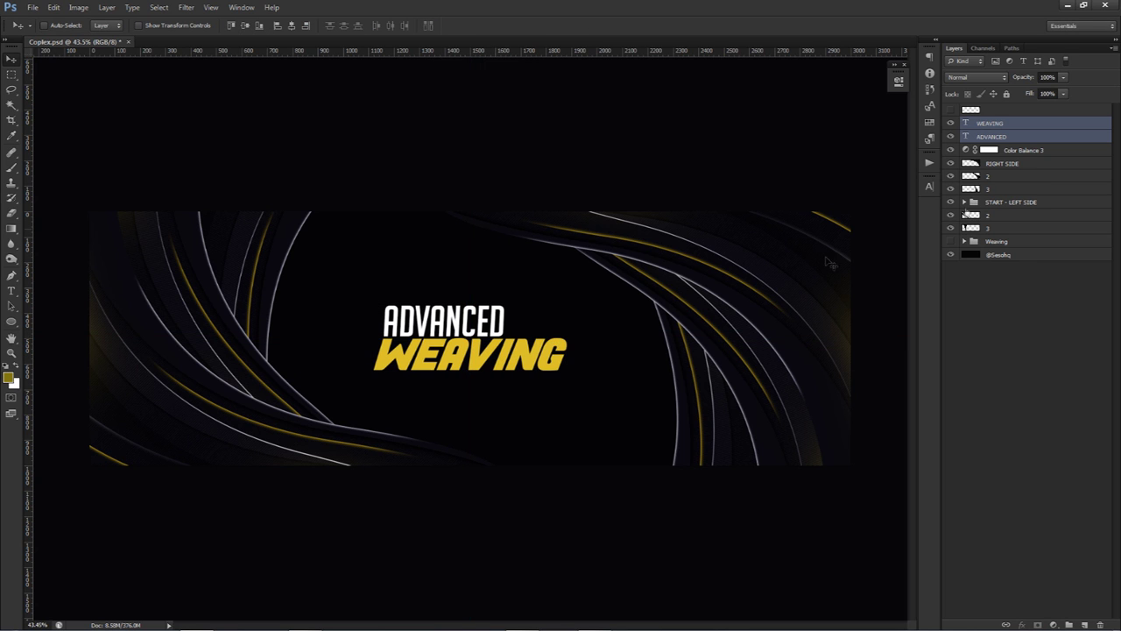
# Add a black-to-white Gradient Overlay with the Overlay blend mode to the WEAVING text.
pyautogui.doubleClick(1024, 128)
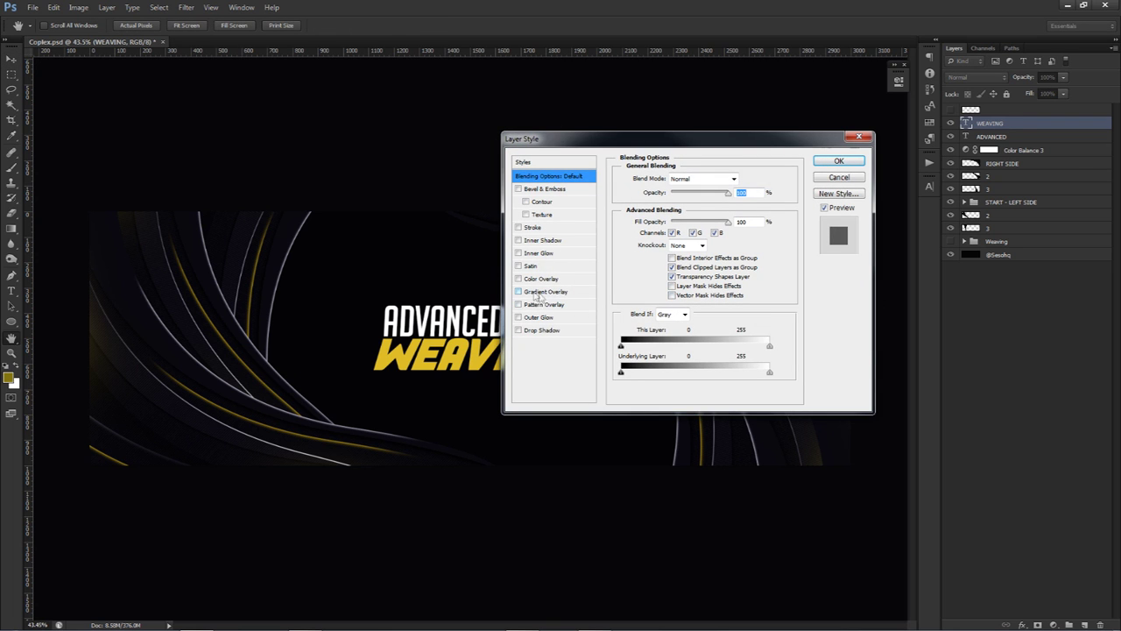
pyautogui.click(546, 292)
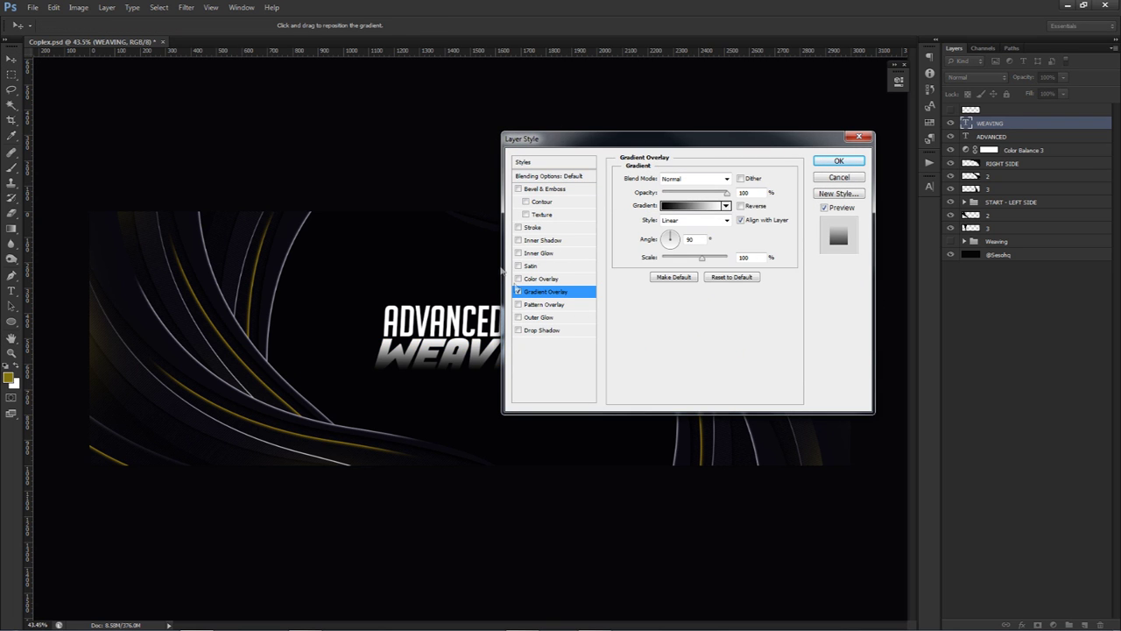
pyautogui.click(694, 179)
pyautogui.click(679, 327)
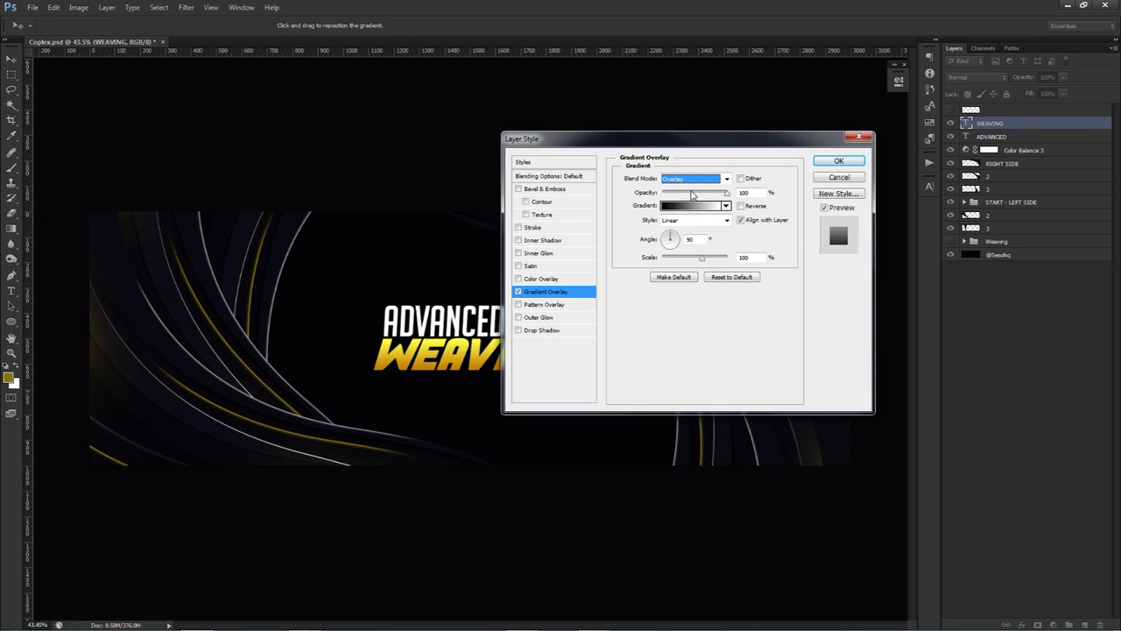
# Add a Pattern Overlay to the WEAVING text with the grid-line pattern, Multiply blend mode and 202% scale.
pyautogui.click(541, 305)
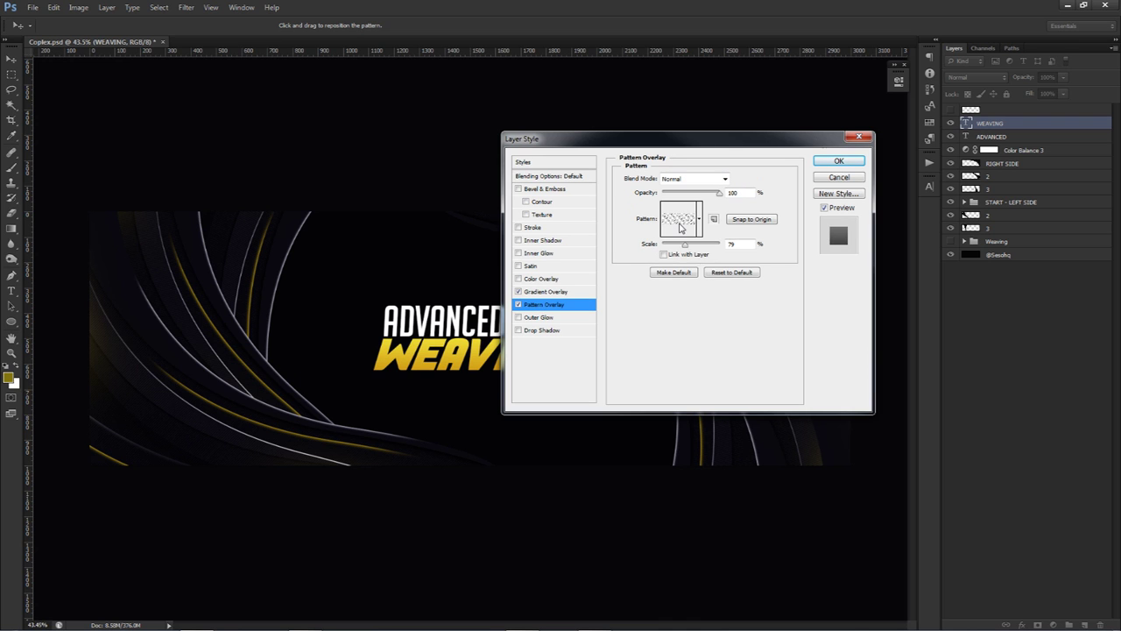
pyautogui.click(680, 219)
pyautogui.click(703, 252)
pyautogui.click(689, 226)
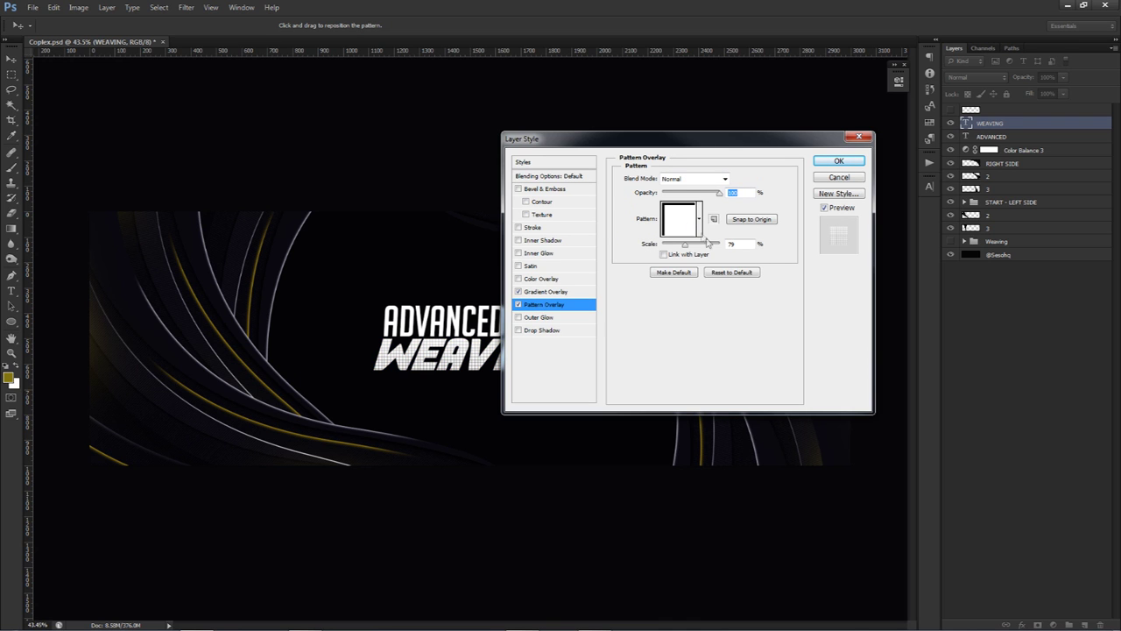
pyautogui.click(695, 178)
pyautogui.click(687, 220)
pyautogui.click(739, 244)
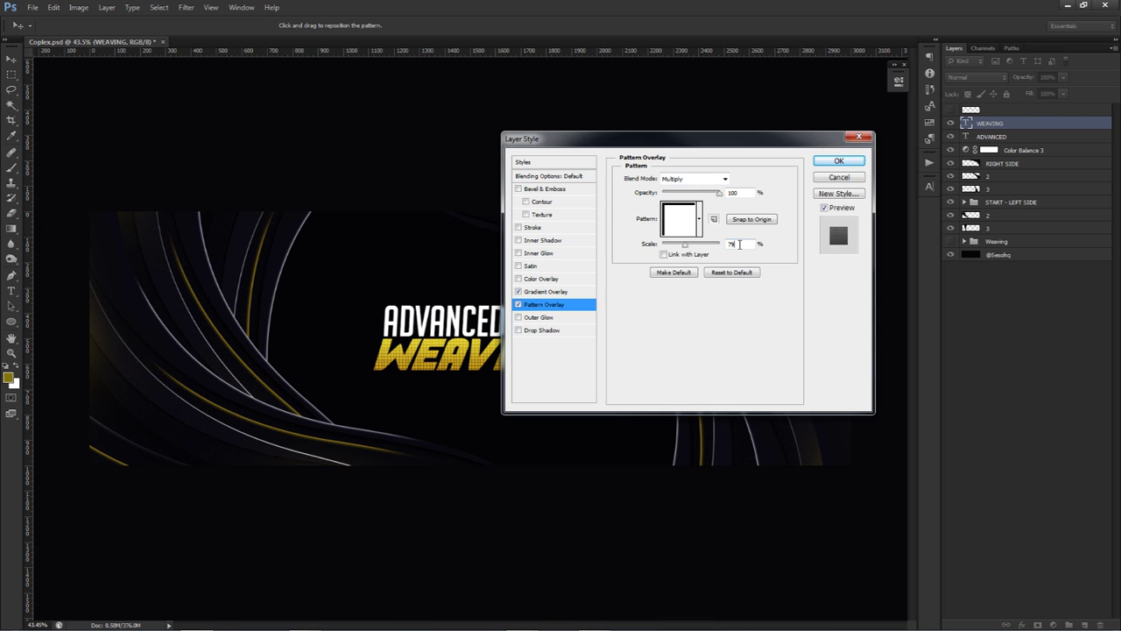
pyautogui.write('202')
# Try other patterns for the WEAVING text's overlay and choose the V-shaped zigzag pattern.
pyautogui.click(699, 219)
pyautogui.click(679, 273)
pyautogui.click(698, 273)
pyautogui.click(676, 210)
pyautogui.click(680, 219)
pyautogui.click(679, 254)
pyautogui.click(680, 273)
# Keep the WEAVING pattern overlay on Multiply, lower its opacity to 21%, and apply the layer style.
pyautogui.click(692, 179)
pyautogui.click(688, 198)
pyautogui.click(686, 193)
pyautogui.click(692, 178)
pyautogui.click(674, 226)
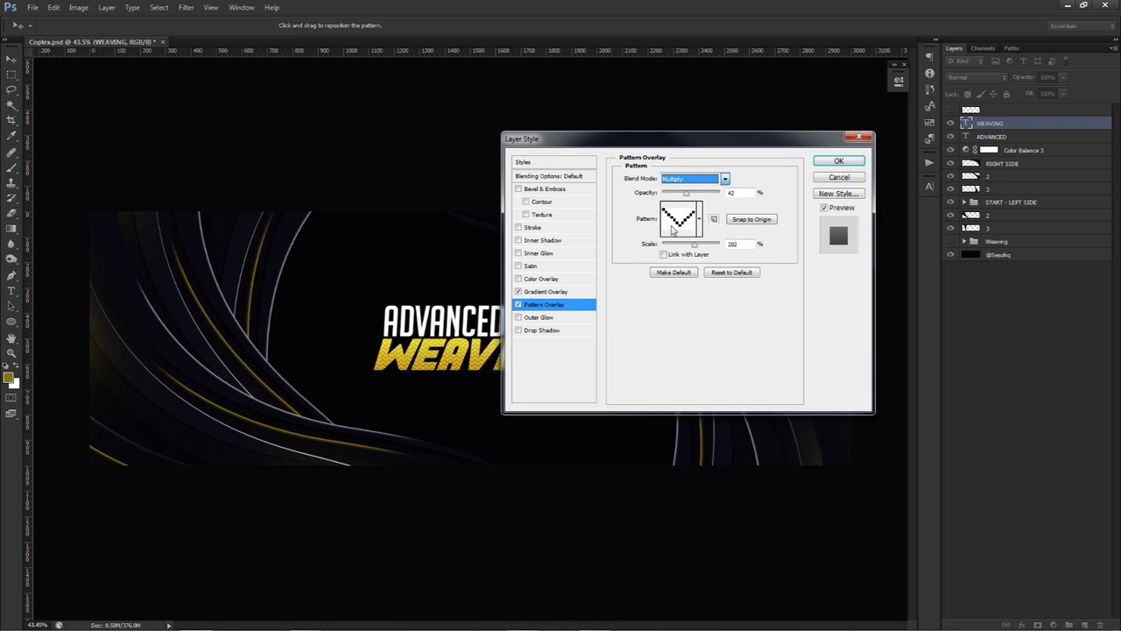
pyautogui.moveTo(686, 192); pyautogui.dragTo(674, 193)
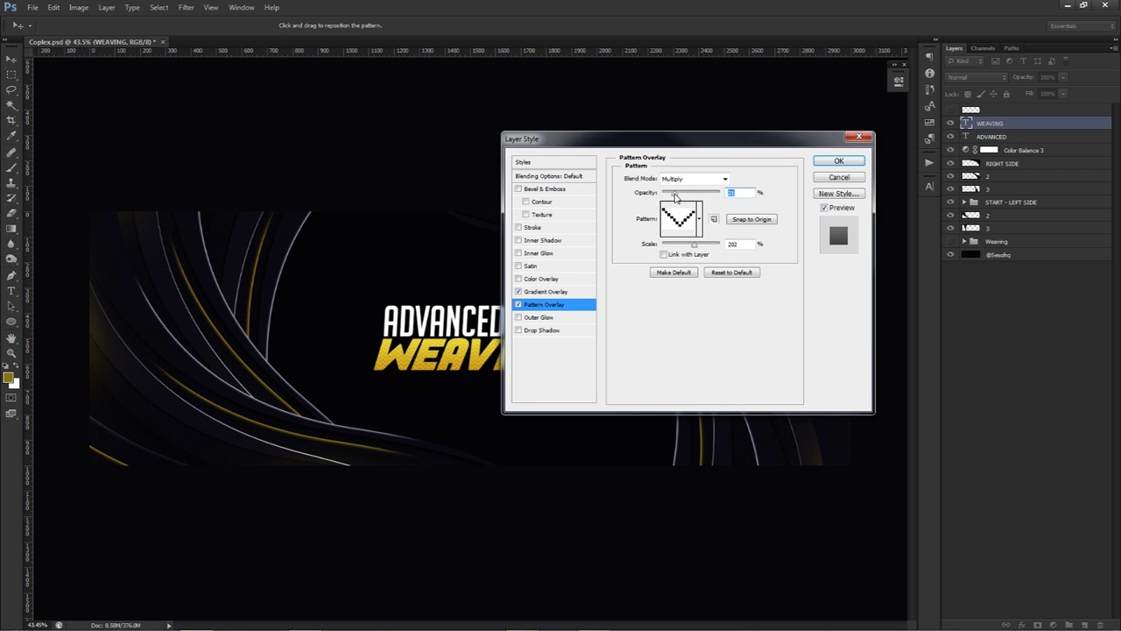
pyautogui.click(839, 163)
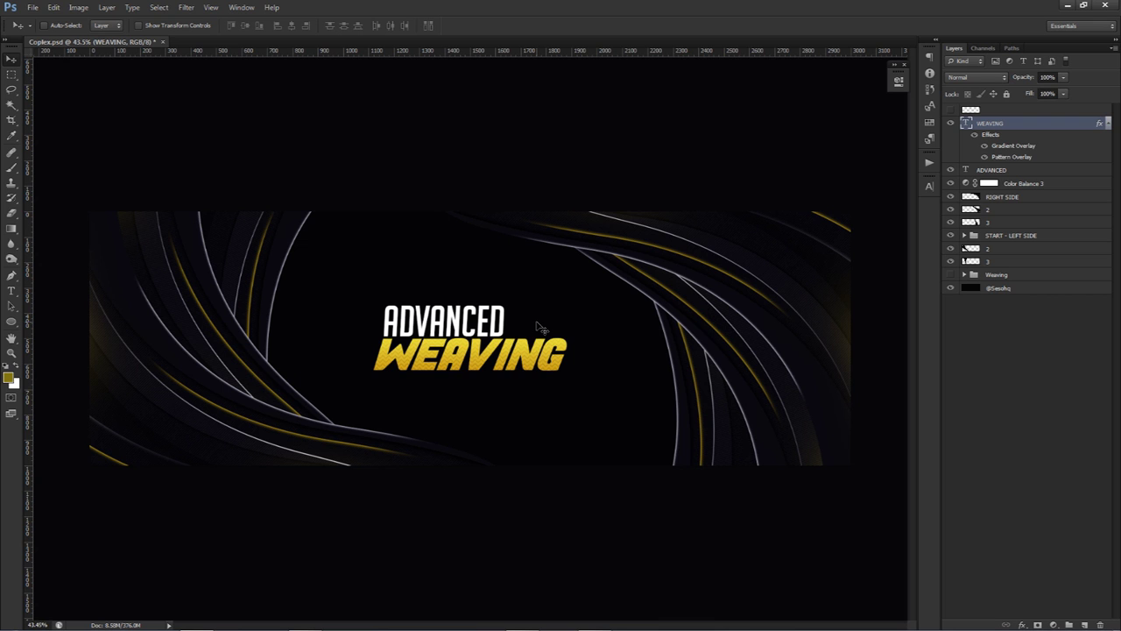
# Duplicate the three right-side curve layers, merge the copies into one layer, and move it across to the banner's middle.
pyautogui.click(1000, 196)
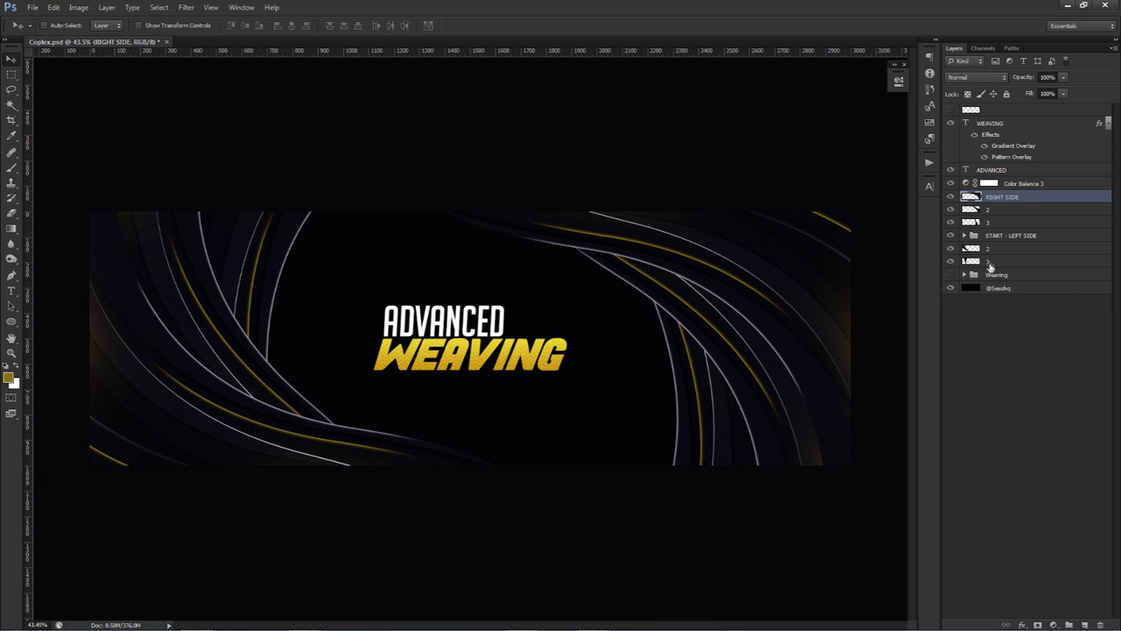
pyautogui.keyDown('shift'); pyautogui.click(989, 221); pyautogui.keyUp('shift')
pyautogui.moveTo(787, 293); pyautogui.dragTo(734, 333)
pyautogui.hotkey('ctrl', 'z')
pyautogui.hotkey('ctrl', 'j')
pyautogui.hotkey('ctrl', 'e')
pyautogui.moveTo(709, 337); pyautogui.dragTo(489, 363)
# Enlarge the merged curve copy to several times its size so its lines span the banner.
pyautogui.hotkey('ctrl', 't')
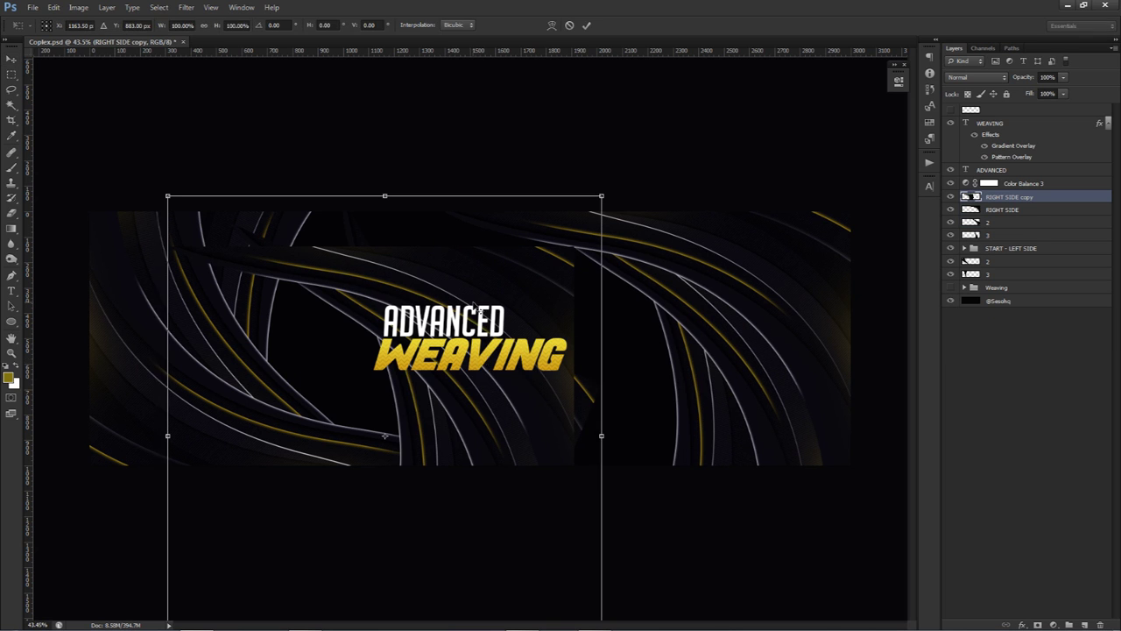
pyautogui.hotkey('ctrl', '-')
pyautogui.hotkey('ctrl', '-')
pyautogui.hotkey('ctrl', '-')
pyautogui.hotkey('ctrl', '-')
pyautogui.moveTo(511, 295); pyautogui.dragTo(789, 80)
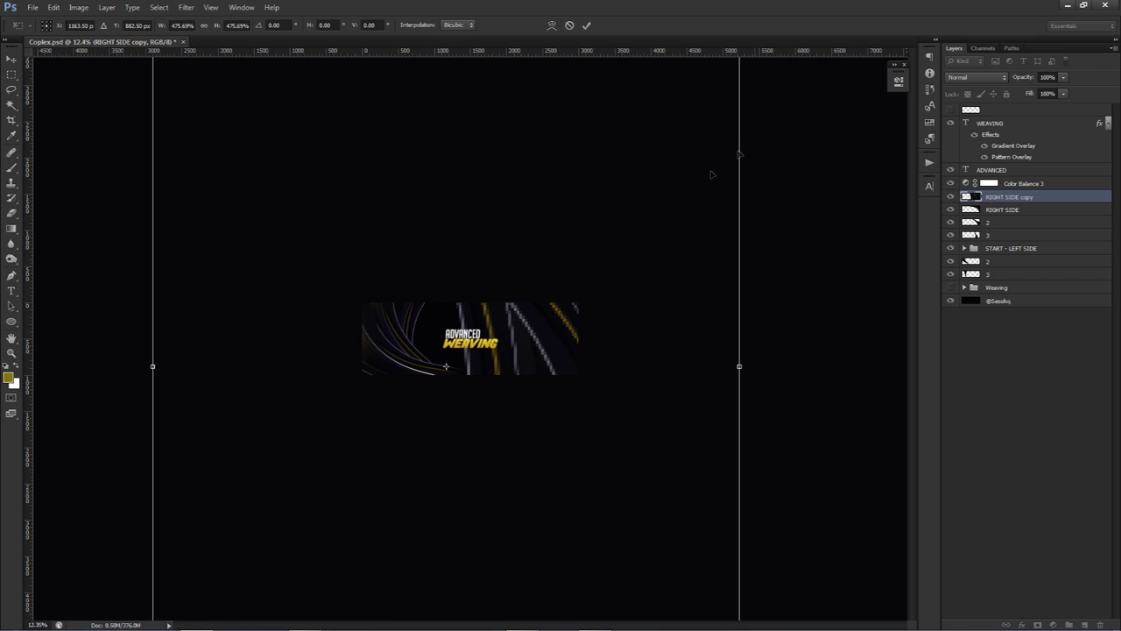
pyautogui.press('Return')
# Reposition the enlarged curve copy behind the title and place its layer just above the Weaving group.
pyautogui.hotkey('ctrl', '0')
pyautogui.moveTo(494, 363); pyautogui.dragTo(315, 376)
pyautogui.moveTo(1011, 196); pyautogui.dragTo(992, 281)
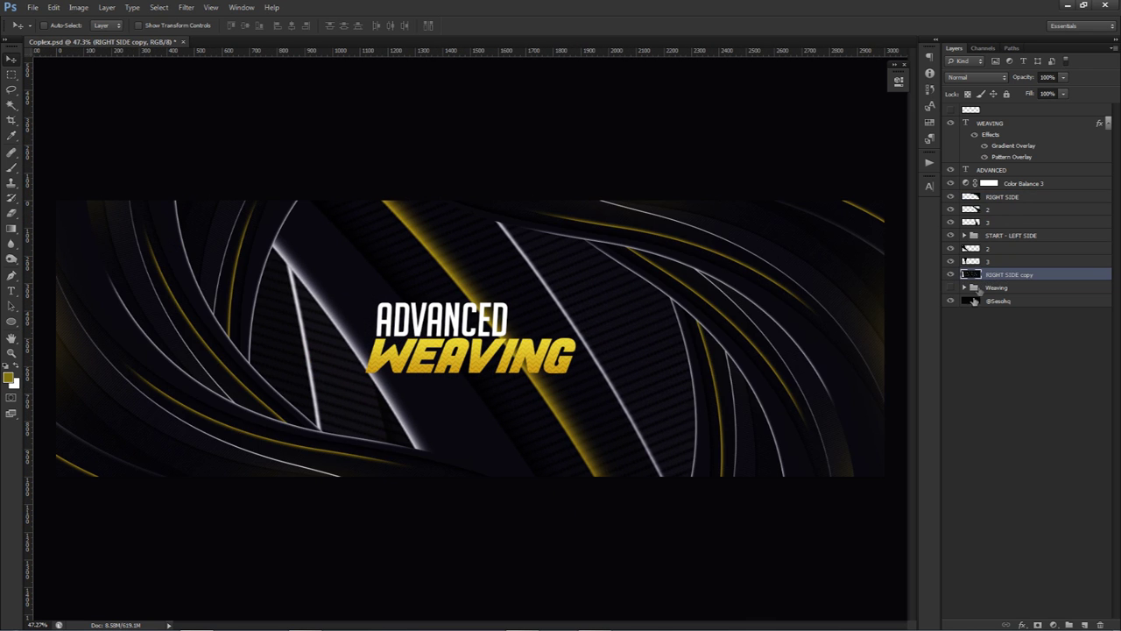
# Set the enlarged curve copy's blend mode to Luminosity and its opacity to 6%.
pyautogui.click(977, 77)
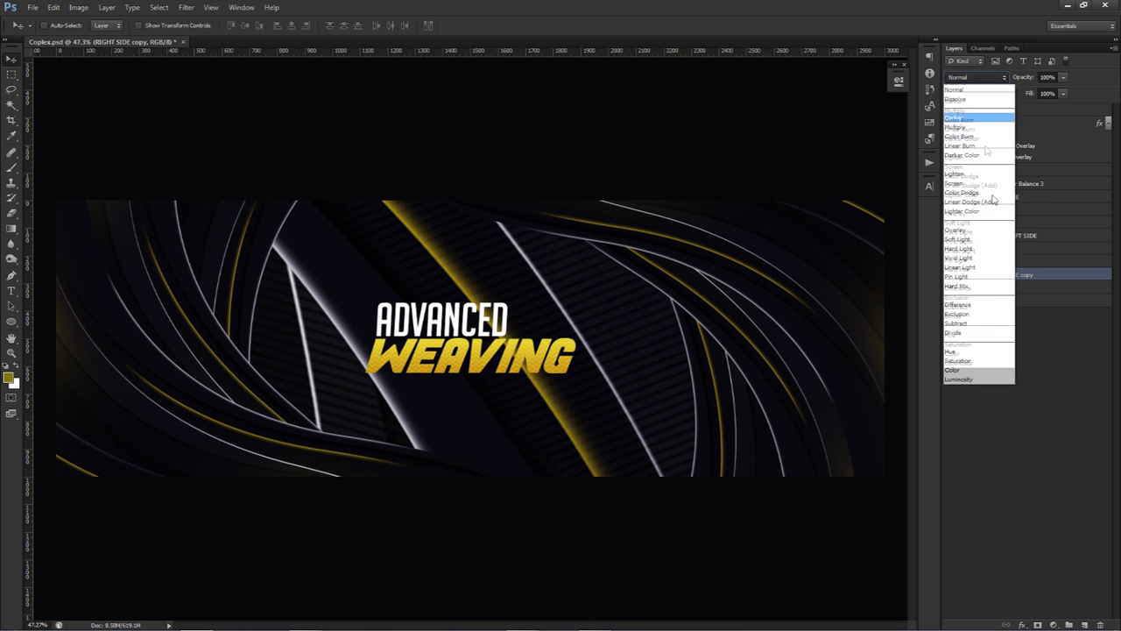
pyautogui.click(963, 377)
pyautogui.moveTo(1019, 93); pyautogui.dragTo(1009, 93)
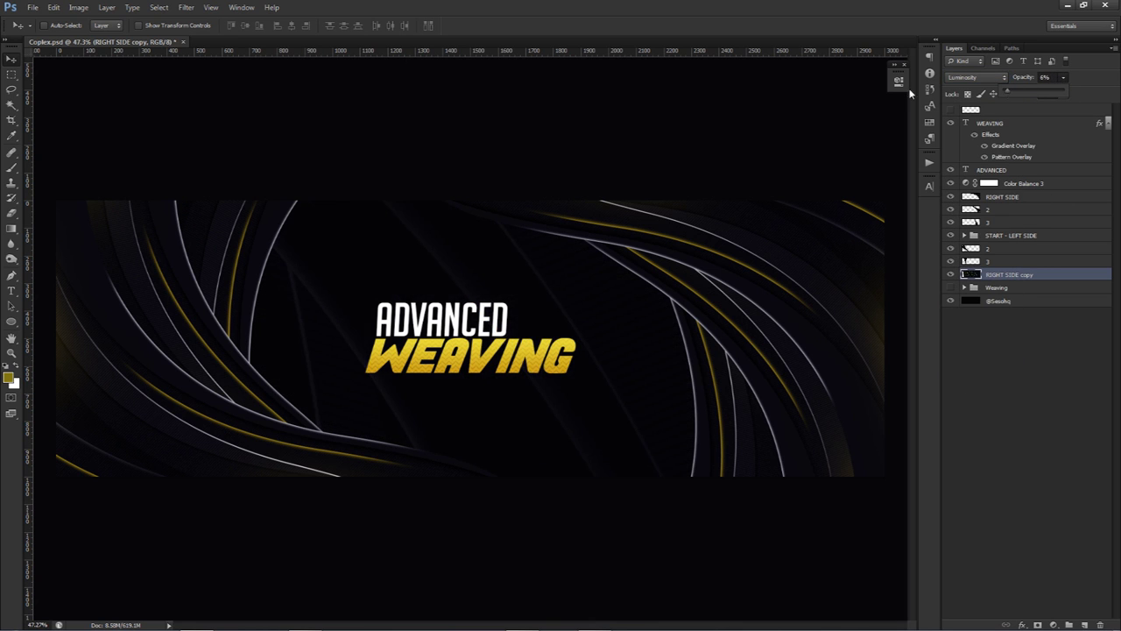
# Try a Motion Blur with a -28° angle and 233-pixel distance on the enlarged curve copy.
pyautogui.click(186, 7)
pyautogui.moveTo(254, 120)
pyautogui.click(365, 230)
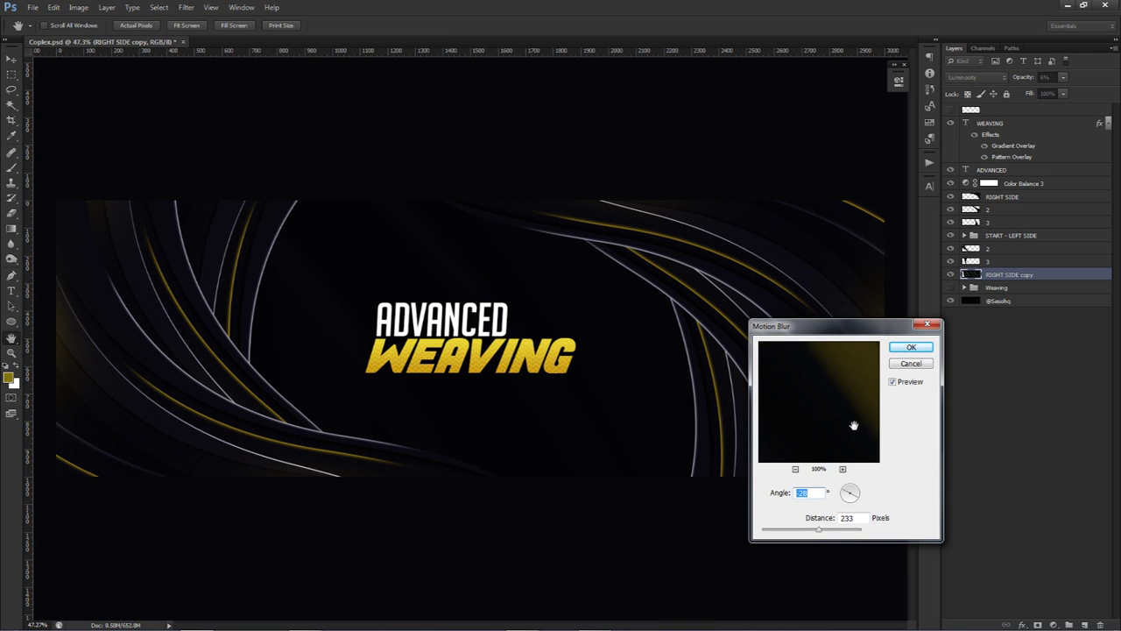
pyautogui.click(911, 347)
# Apply a Gaussian Blur with a 3.4-pixel radius to the enlarged curve copy.
pyautogui.click(187, 7)
pyautogui.moveTo(246, 125)
pyautogui.click(363, 208)
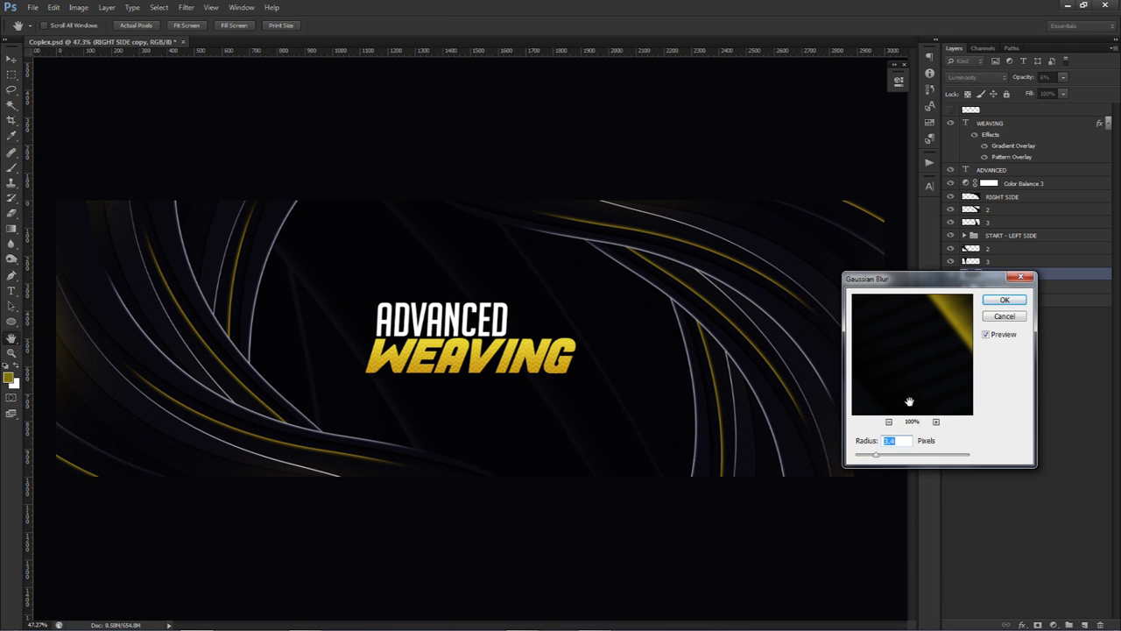
pyautogui.click(1004, 299)
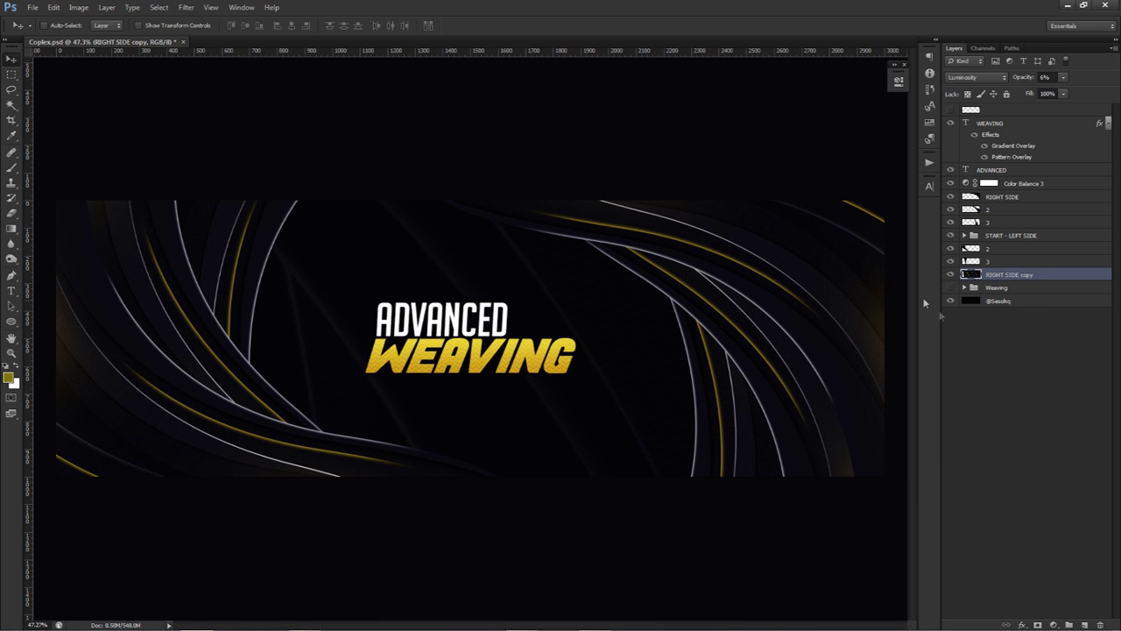
# Create a new layer above the enlarged curve copy, flood it with the dark gold foreground colour, and set its fill to 0%.
pyautogui.click(1083, 624)
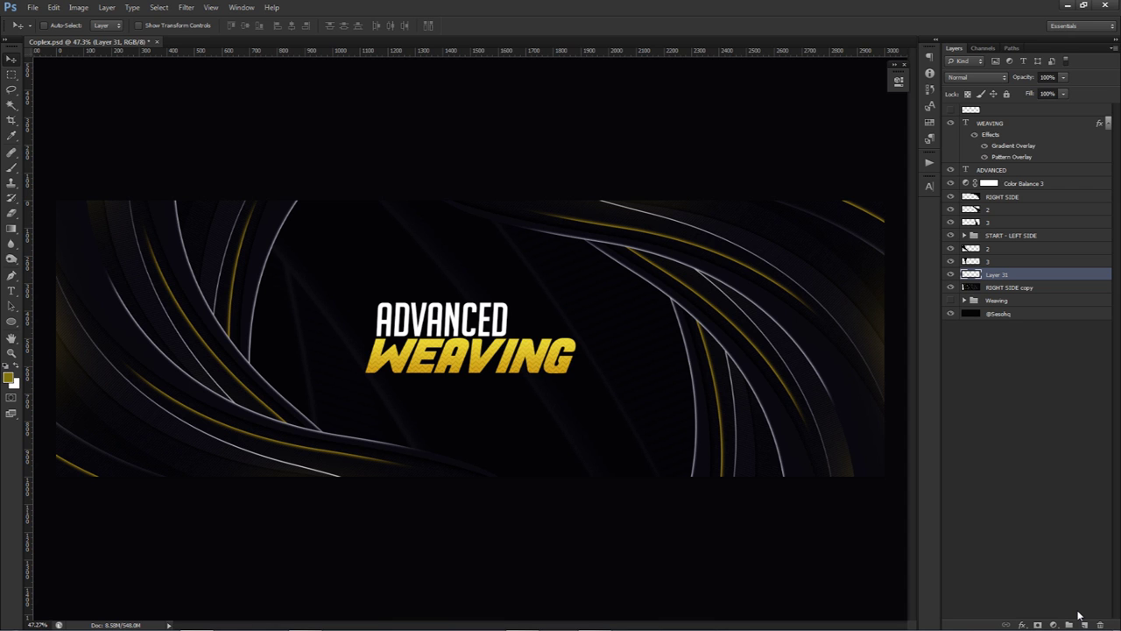
pyautogui.hotkey('alt', 'BackSpace')
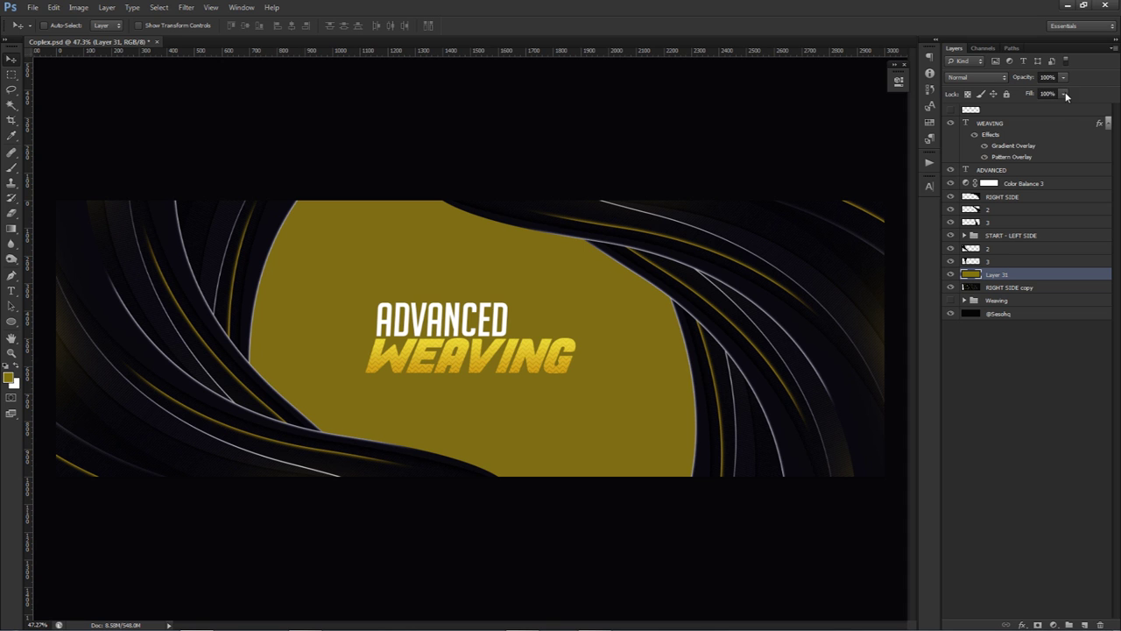
pyautogui.moveTo(1031, 107); pyautogui.dragTo(1000, 107)
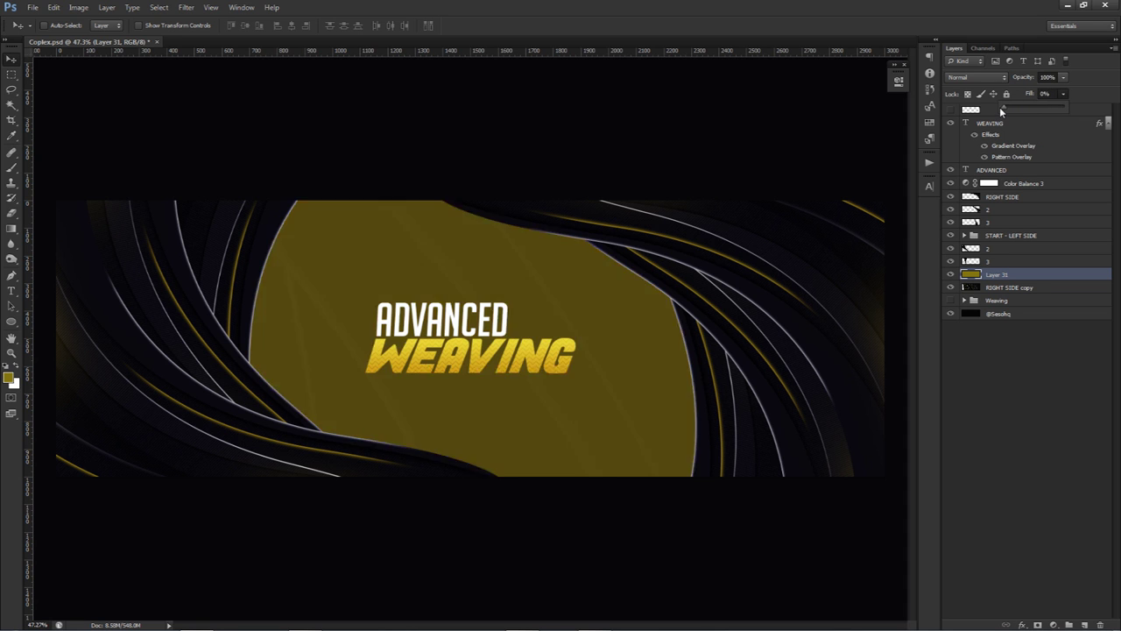
# Add a Pattern Overlay to the gold-filled layer with the crossed-lines pattern, 202% scale and Multiply blend mode.
pyautogui.click(1031, 278)
pyautogui.doubleClick(1031, 279)
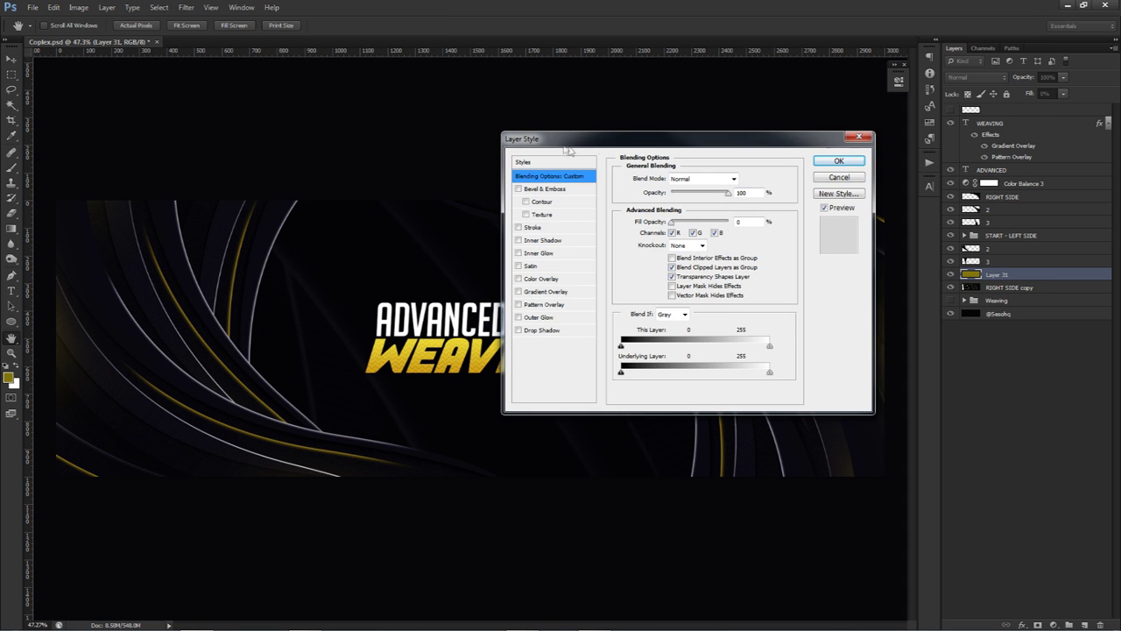
pyautogui.moveTo(553, 145); pyautogui.dragTo(577, 169)
pyautogui.click(564, 334)
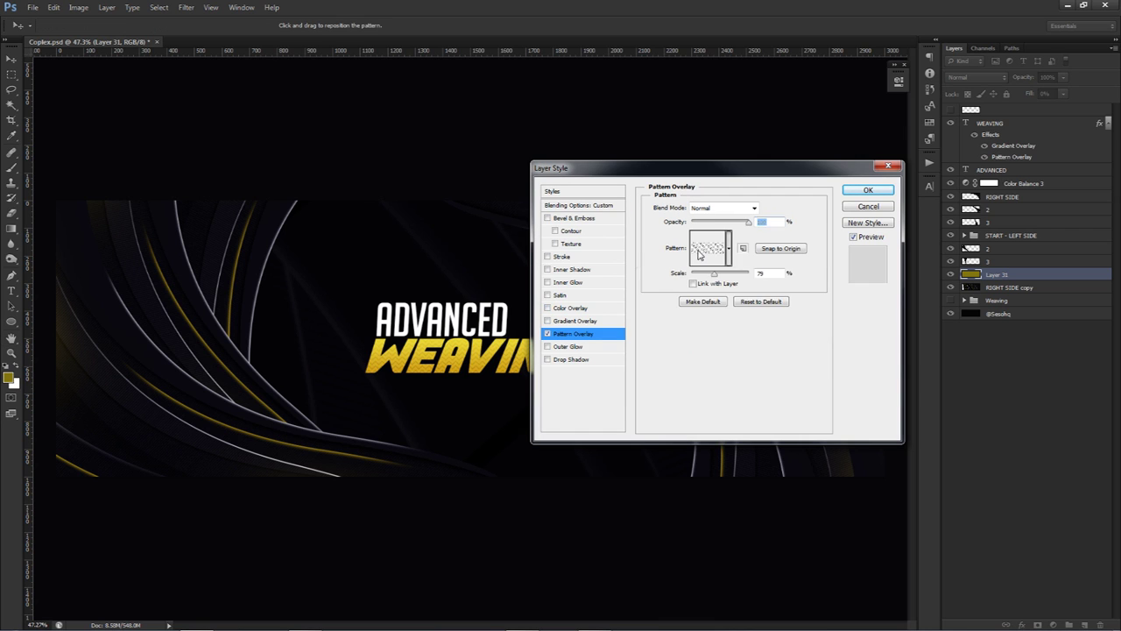
pyautogui.doubleClick(777, 274)
pyautogui.write('202')
pyautogui.click(715, 257)
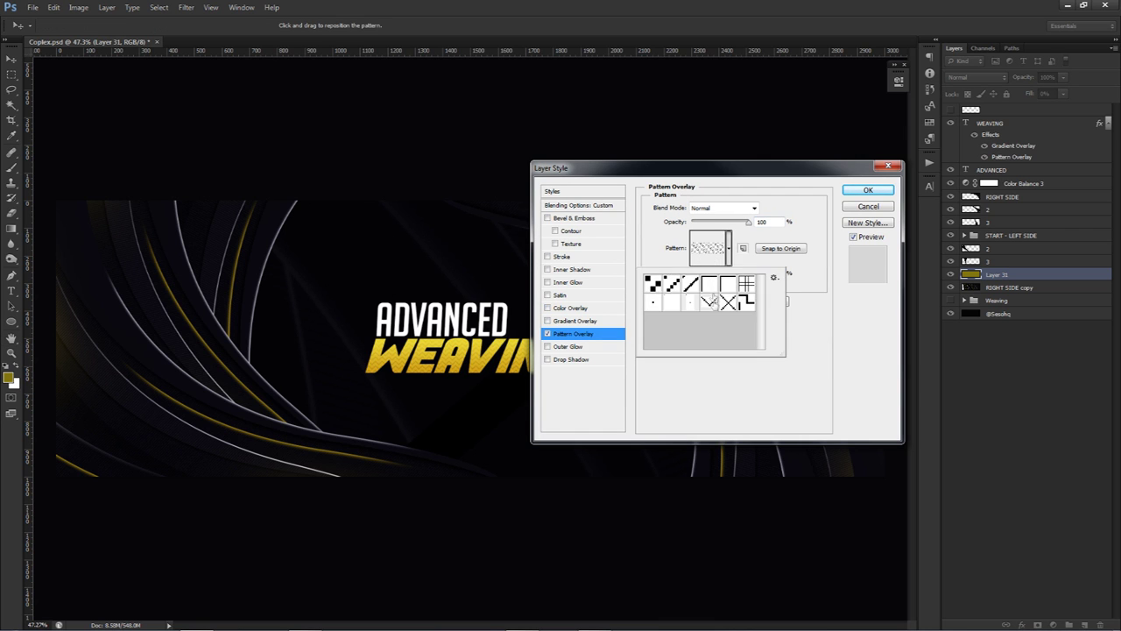
pyautogui.click(709, 302)
pyautogui.click(727, 303)
pyautogui.click(720, 208)
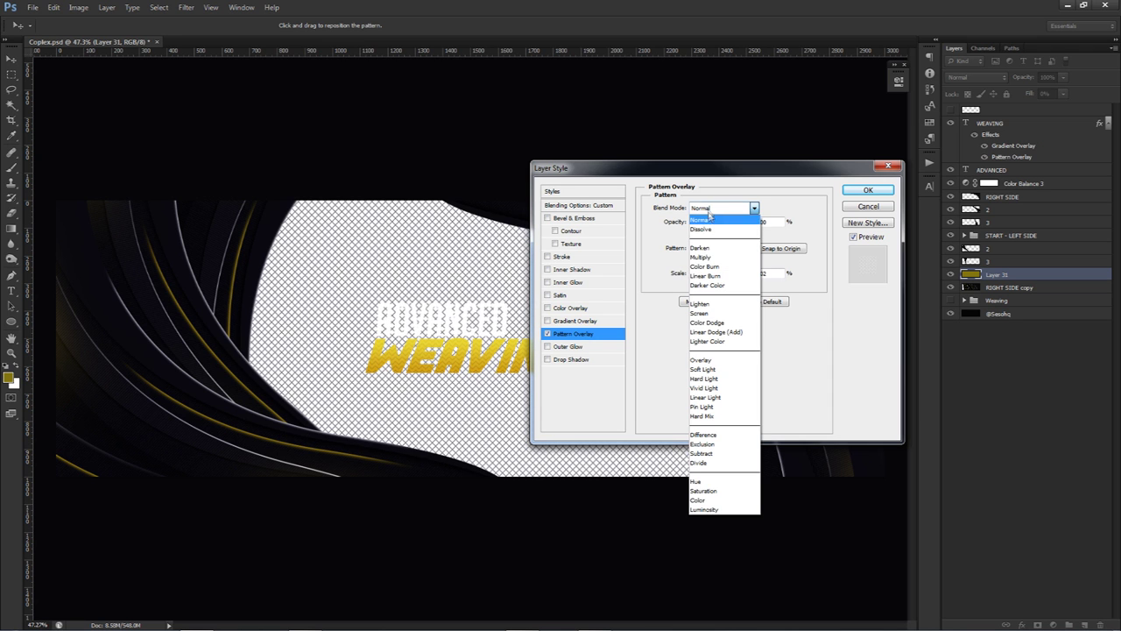
pyautogui.click(706, 260)
pyautogui.click(706, 259)
# Change the gold-filled layer's overlay to the diagonal stepped-squares pattern, set it to Overlay blending, adjust its scale, and apply it.
pyautogui.click(691, 283)
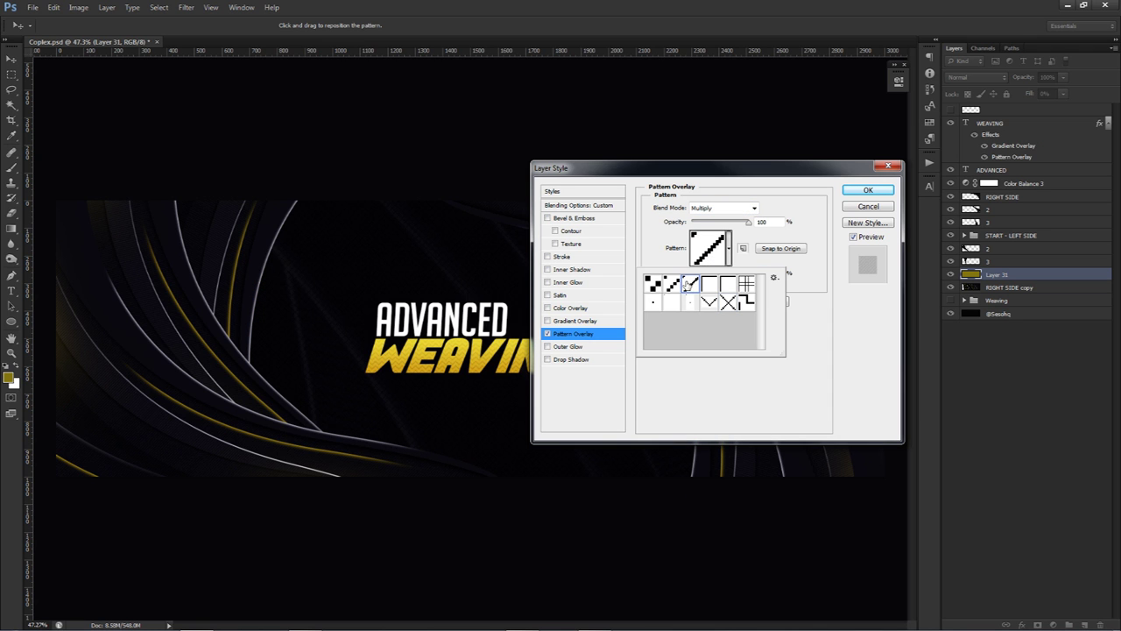
pyautogui.click(673, 285)
pyautogui.click(687, 272)
pyautogui.moveTo(711, 274); pyautogui.dragTo(728, 275)
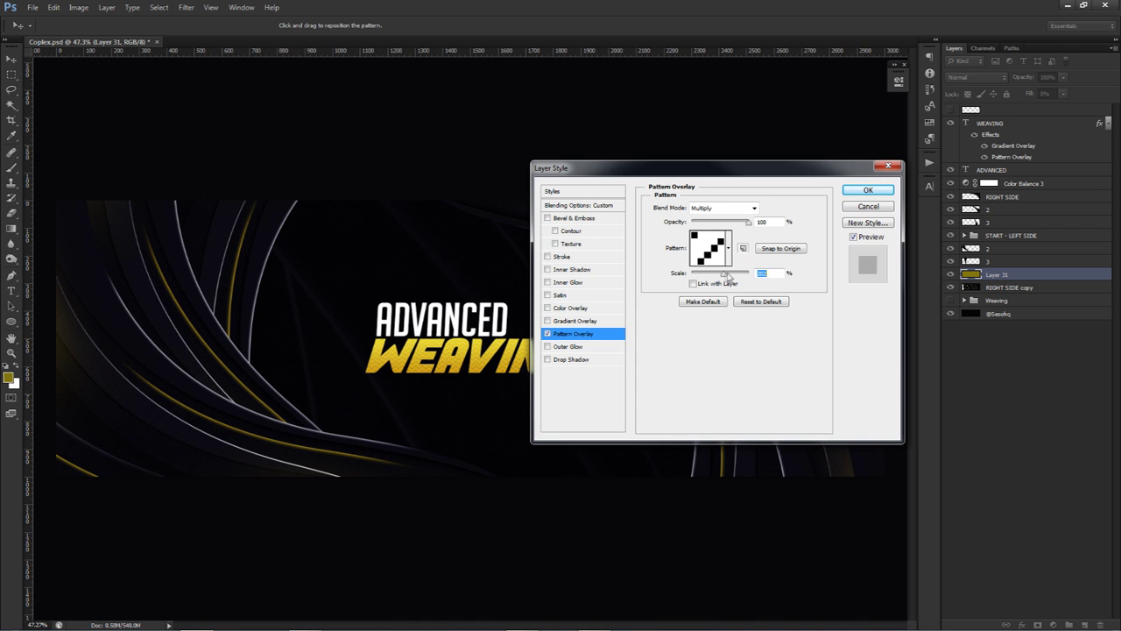
pyautogui.click(721, 208)
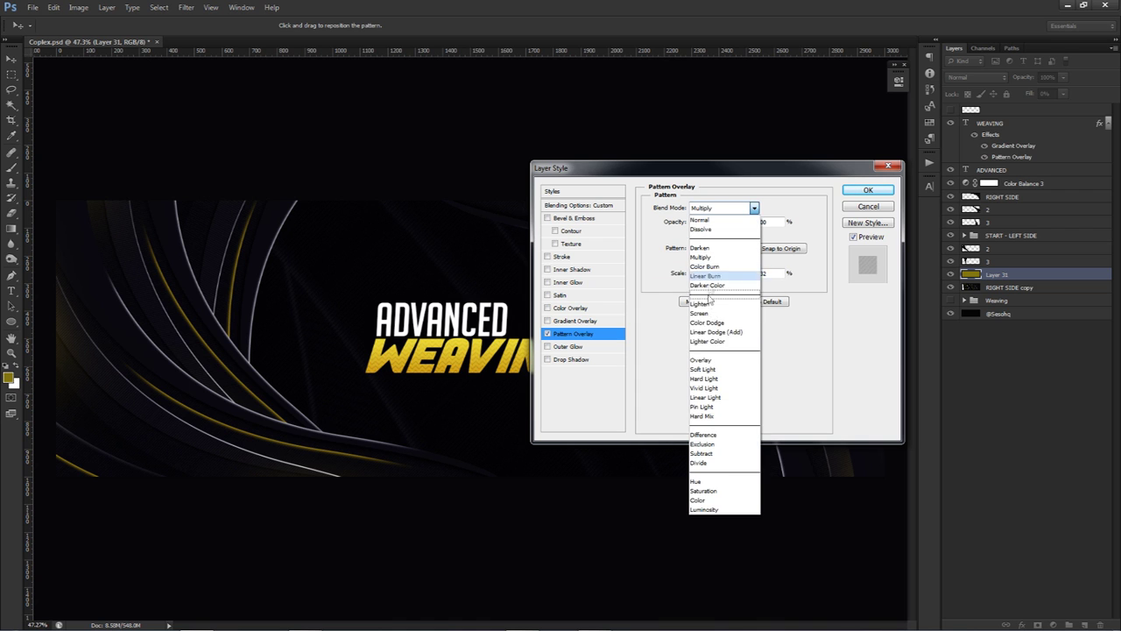
pyautogui.click(706, 361)
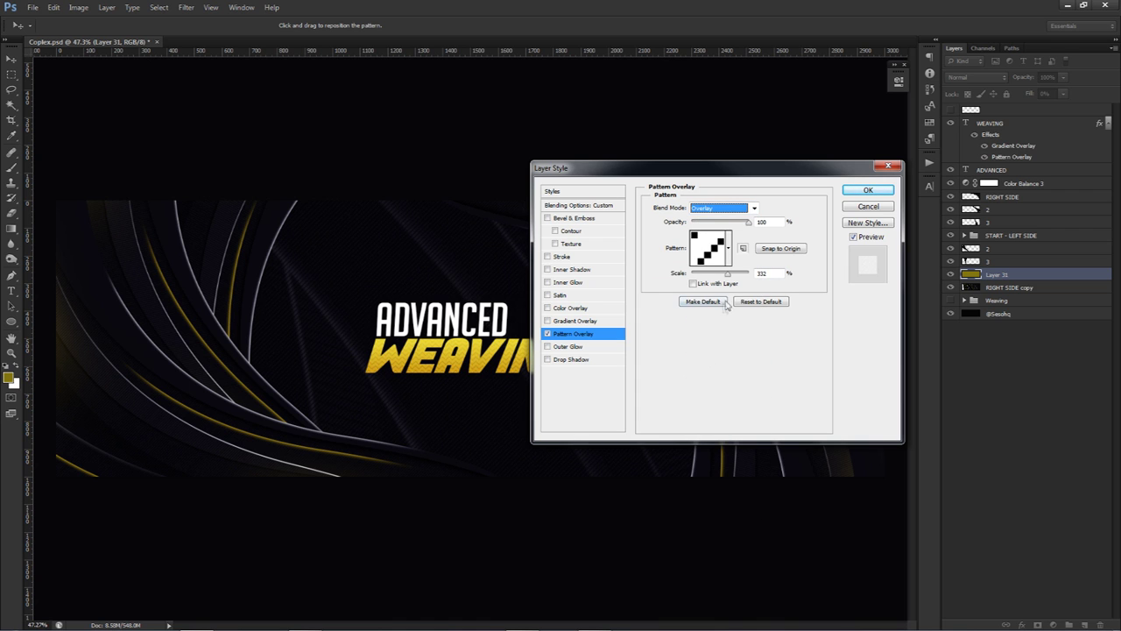
pyautogui.moveTo(729, 275); pyautogui.dragTo(723, 277)
pyautogui.click(867, 190)
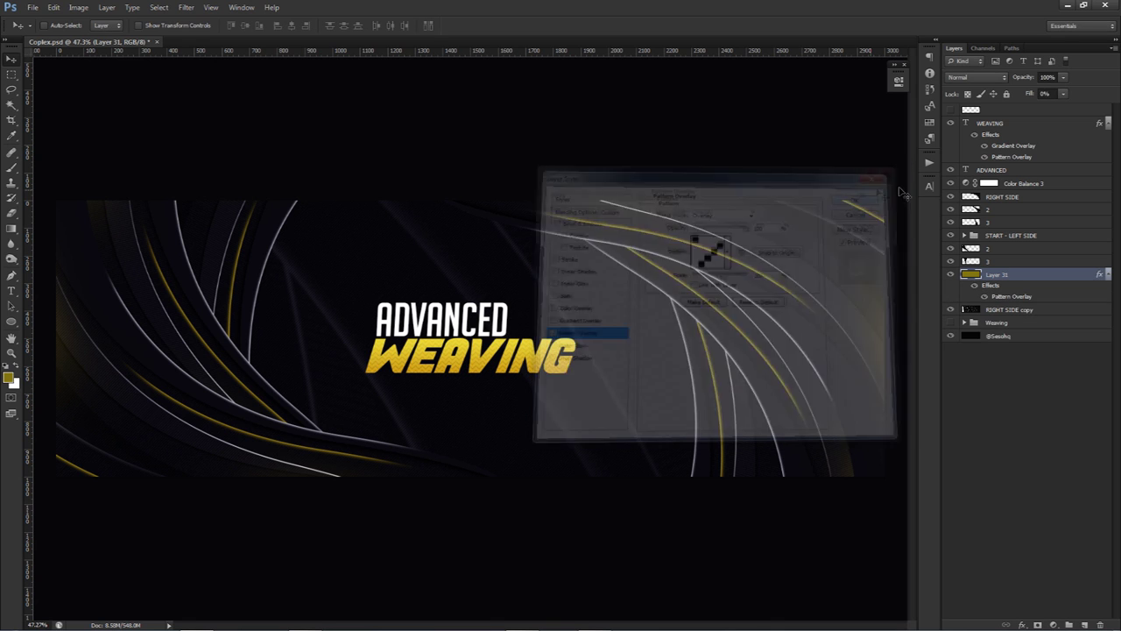
# Create a new layer above Color Balance 3 and paint a large soft glow behind the title using gold sampled from WEAVING.
pyautogui.click(1006, 183)
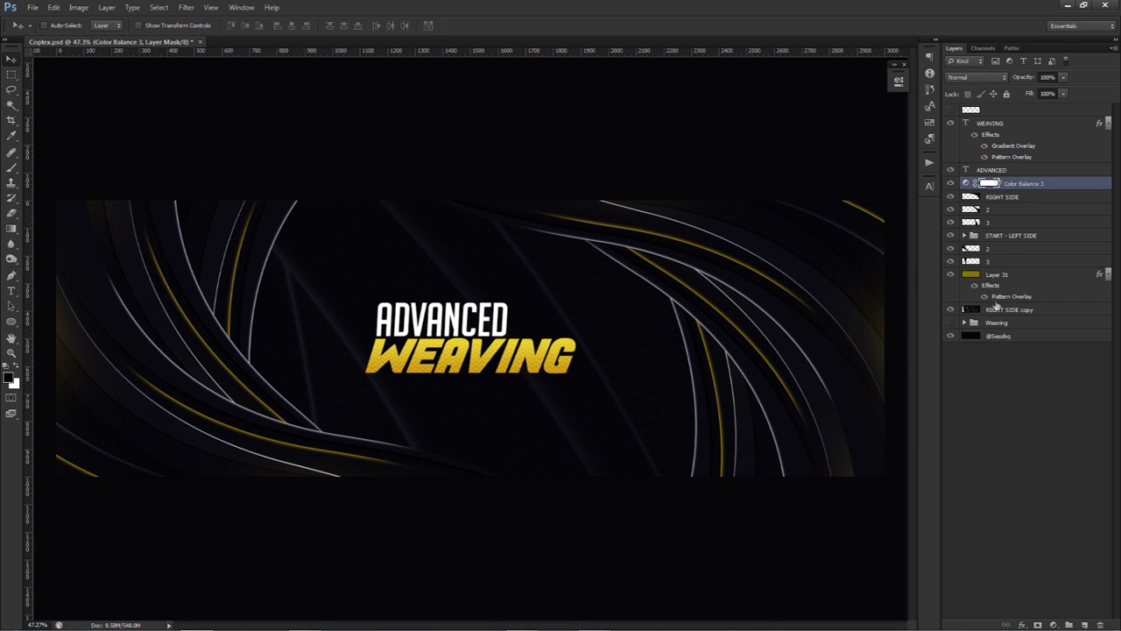
pyautogui.click(1085, 625)
pyautogui.press('b')
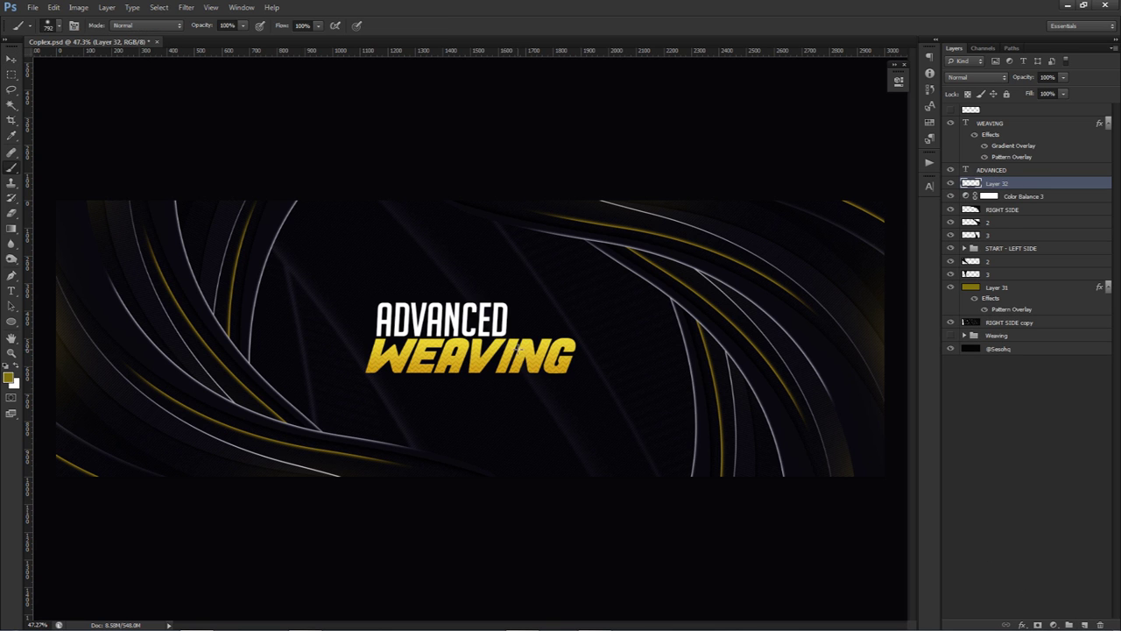
pyautogui.keyDown('alt'); pyautogui.click(521, 355); pyautogui.keyUp('alt')
pyautogui.keyDown('alt'); pyautogui.rightClick(520, 361); pyautogui.keyUp('alt')
pyautogui.click(468, 349)
pyautogui.hotkey('ctrl', 'z')
pyautogui.keyDown('alt'); pyautogui.rightClick(468, 343); pyautogui.keyUp('alt')
pyautogui.click(468, 342)
# Set the gold glow layer's blend mode to Linear Dodge (Add) and its opacity to 14%.
pyautogui.click(976, 77)
pyautogui.click(970, 202)
pyautogui.click(1062, 77)
pyautogui.moveTo(1062, 92); pyautogui.dragTo(1011, 90)
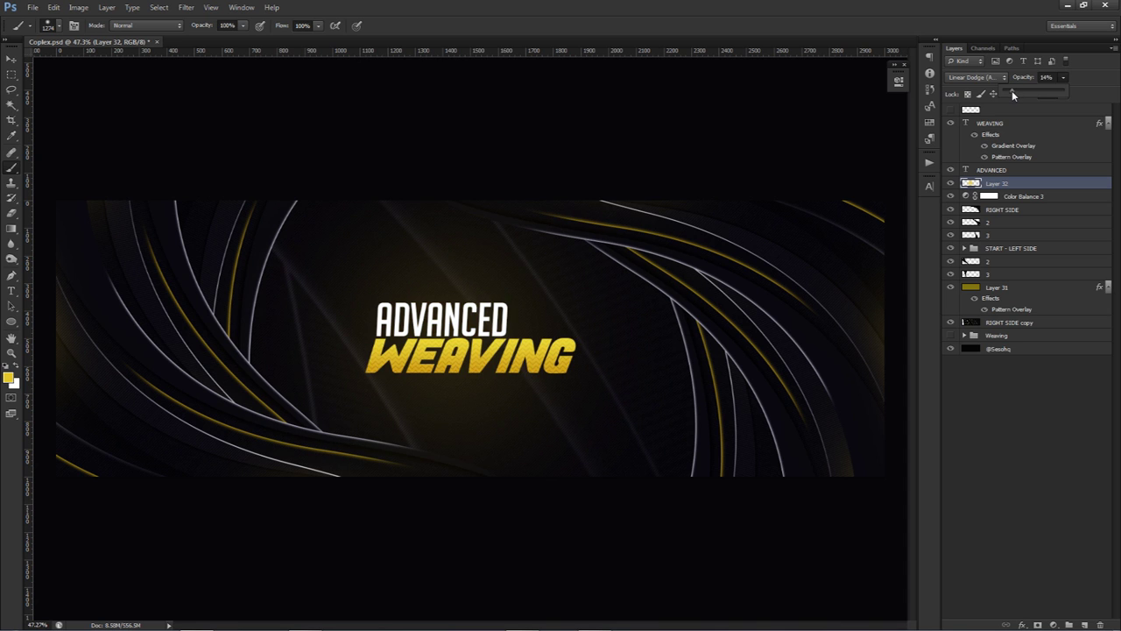
pyautogui.press('v')
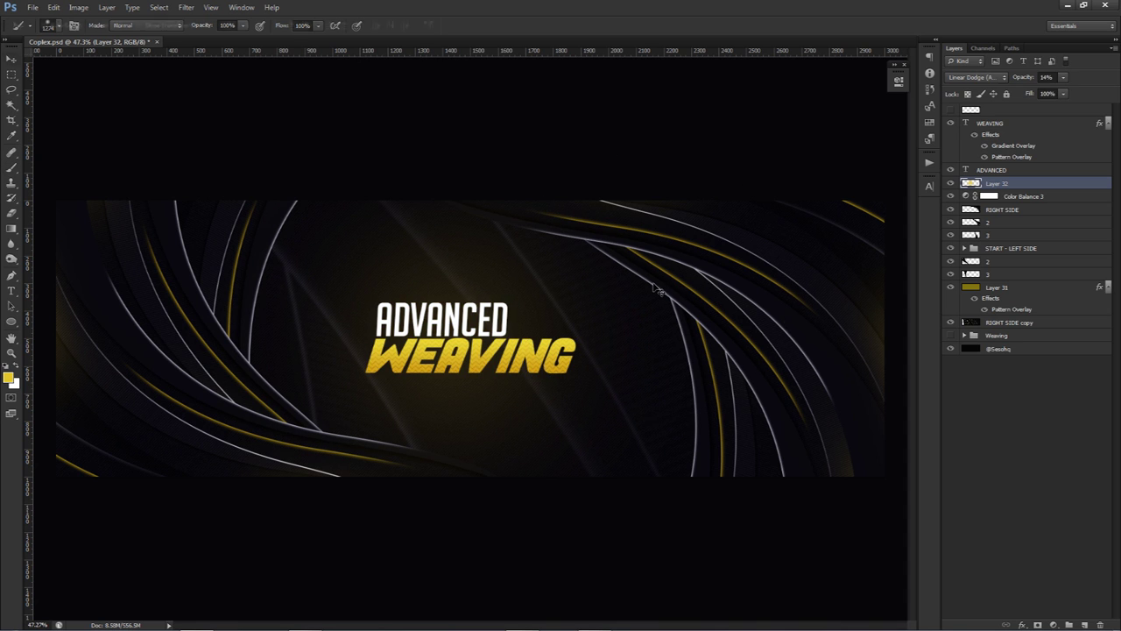